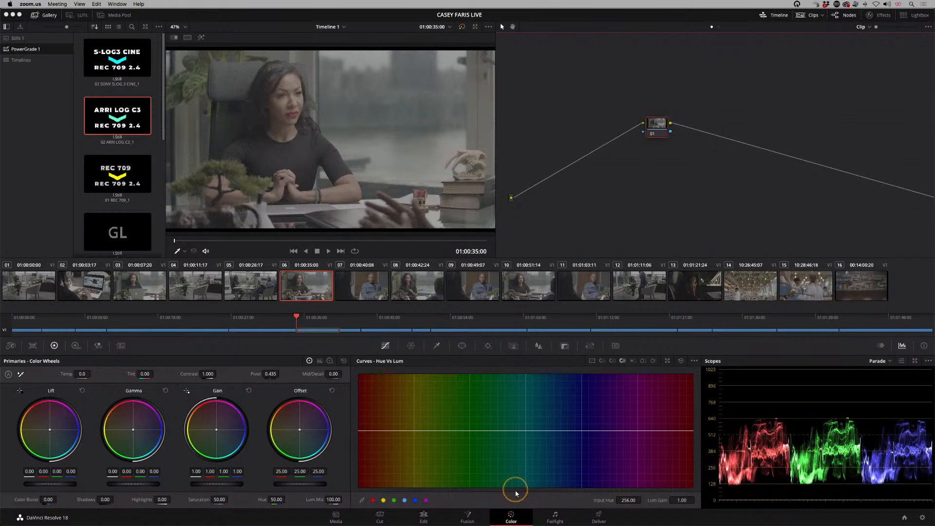
Step: Apply the S-Log3 Cine to Rec 709 2.4 PowerGrade to clip 06 and view its node tree
key(ctrl)
click(658, 125)
drag(659, 125, 648, 127)
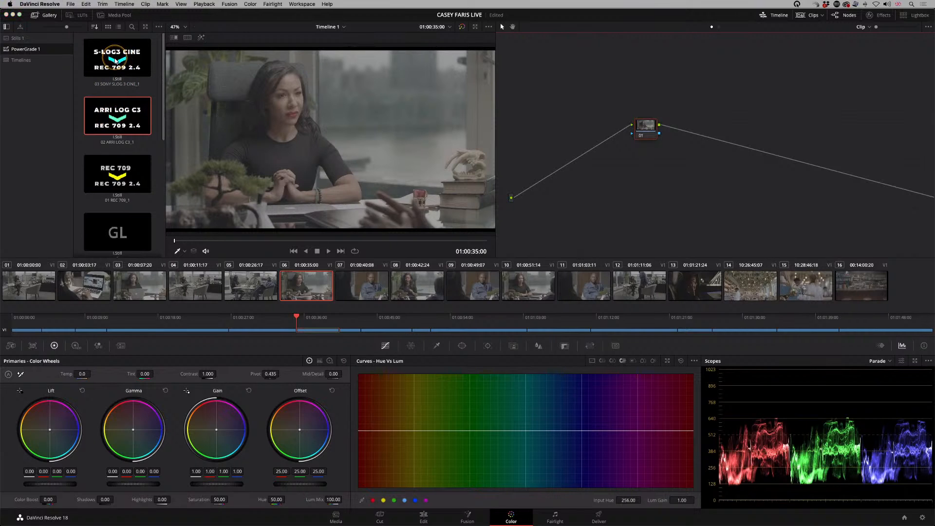
double_click(116, 57)
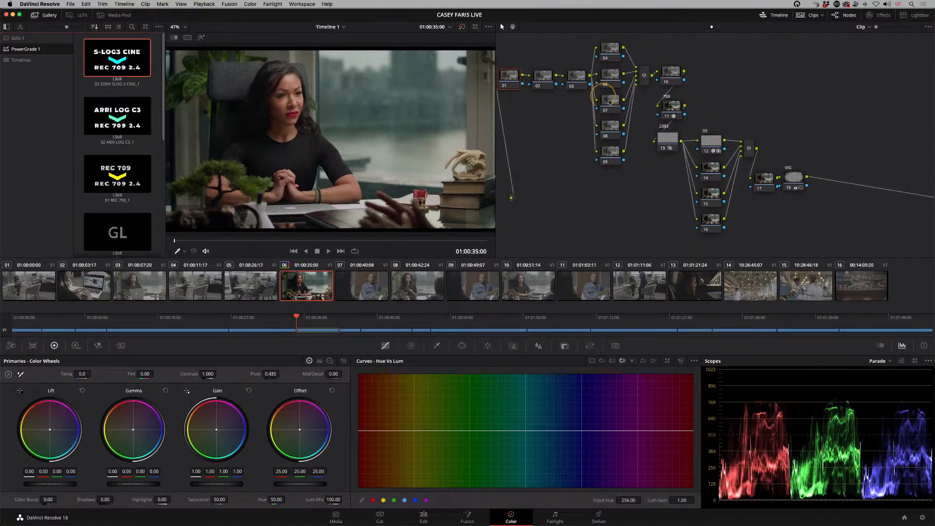
drag(601, 204, 630, 207)
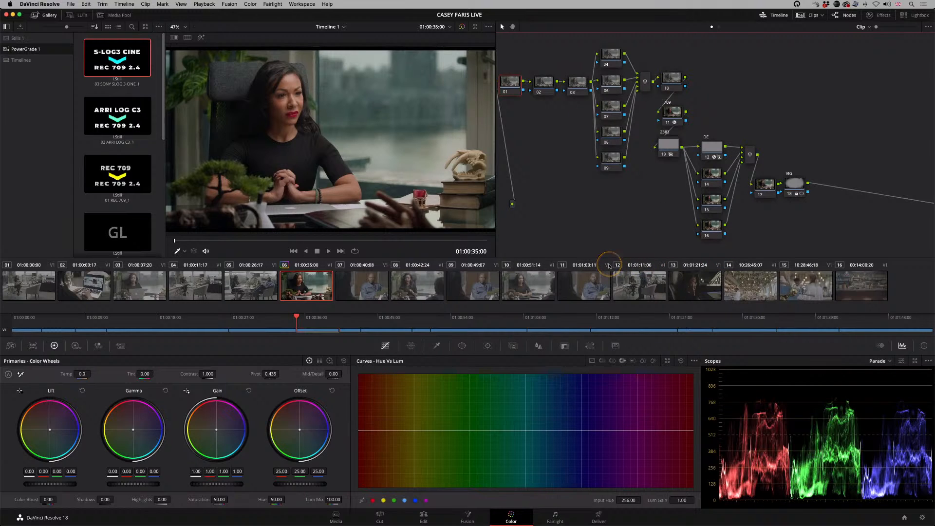
Step: Reset all grades and nodes on clip 06
key(super+shift+Home)
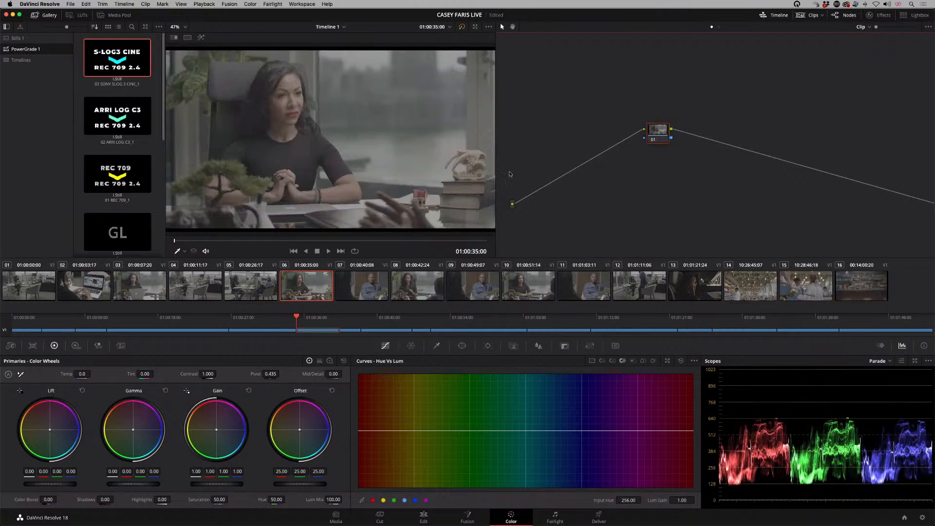
click(250, 4)
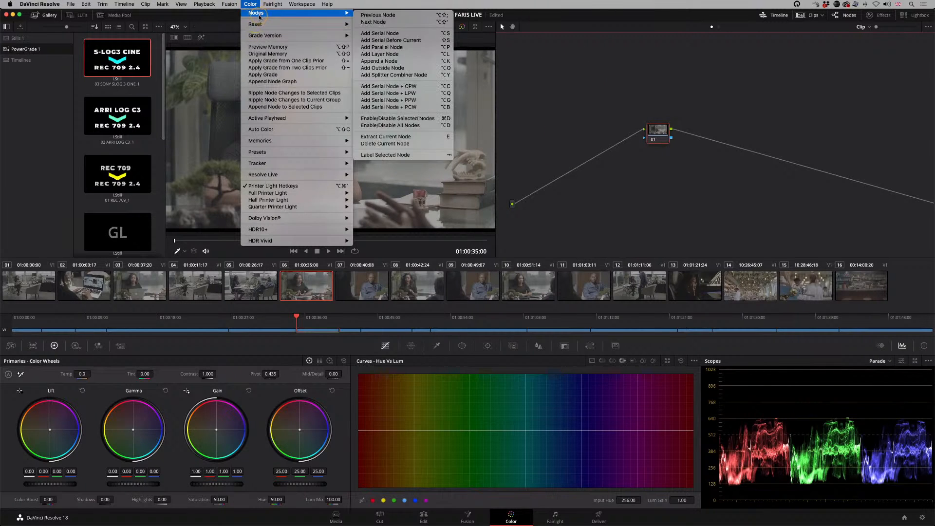
mouse_move(256, 27)
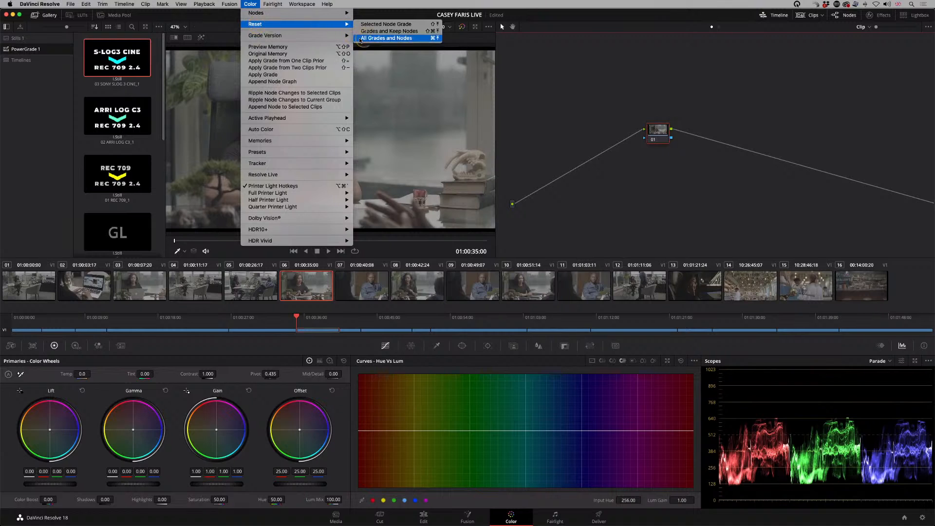
click(589, 97)
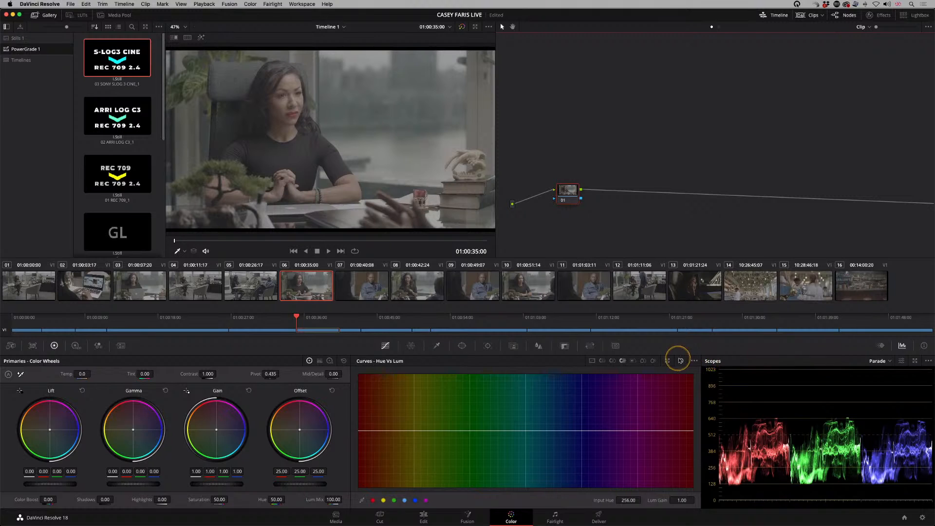
Step: Set the project's color science to DaVinci YRGB Color Managed and save the project settings
click(922, 517)
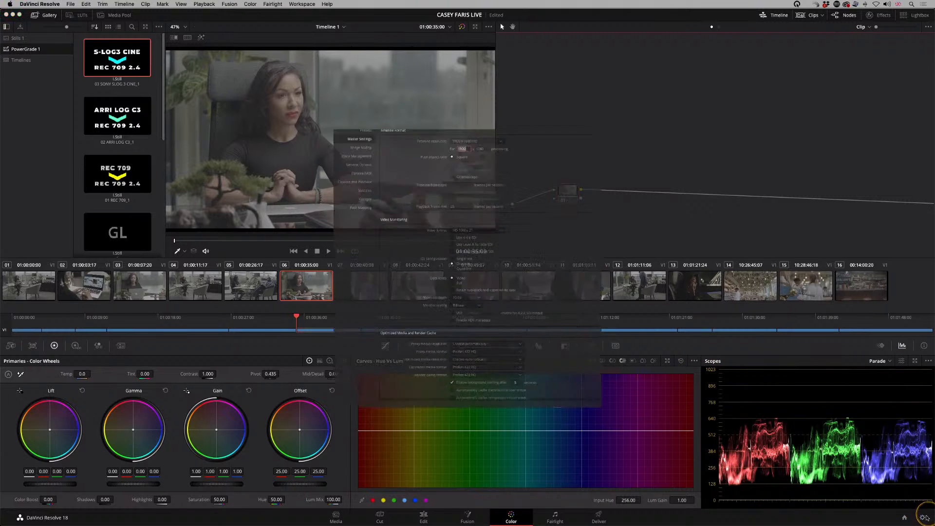
mouse_move(869, 522)
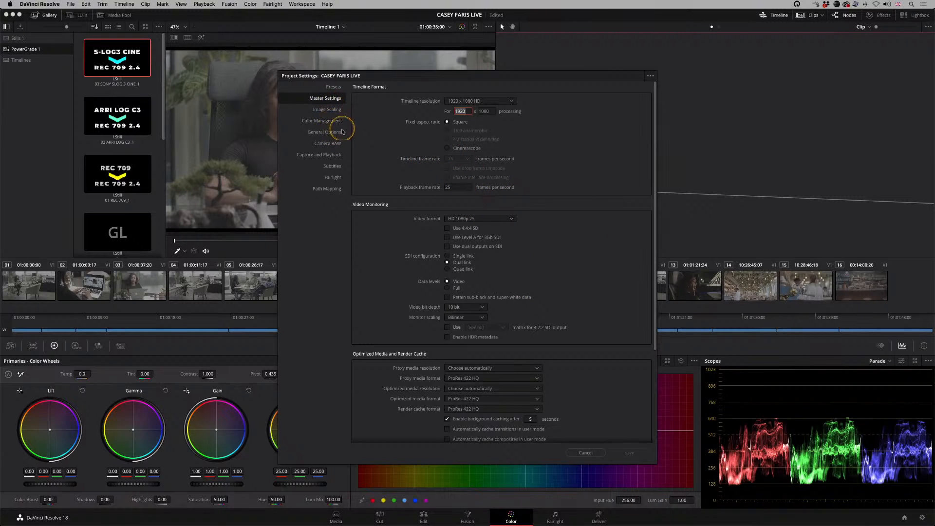
click(329, 121)
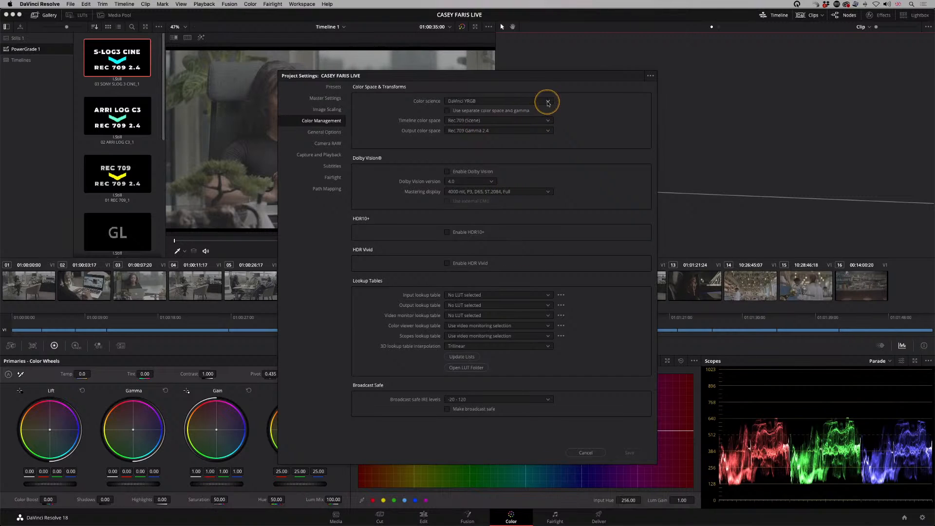
click(546, 101)
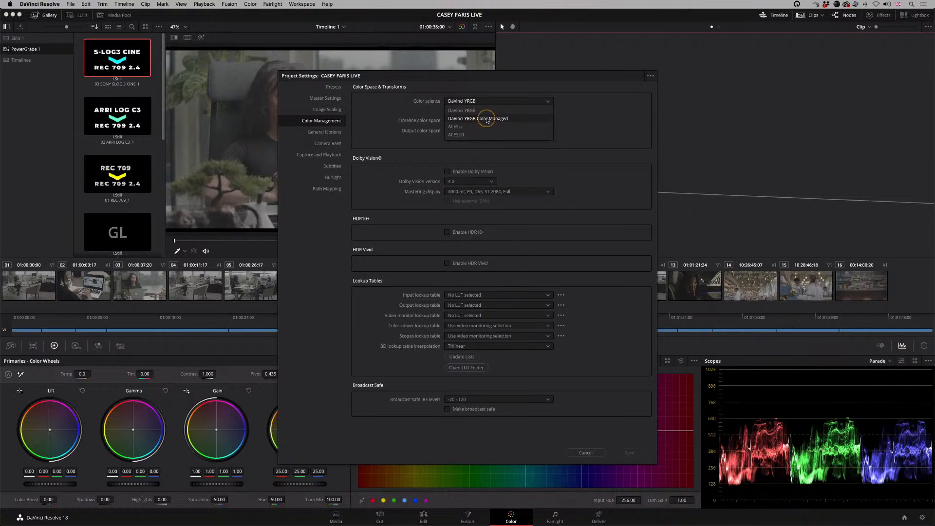
click(480, 119)
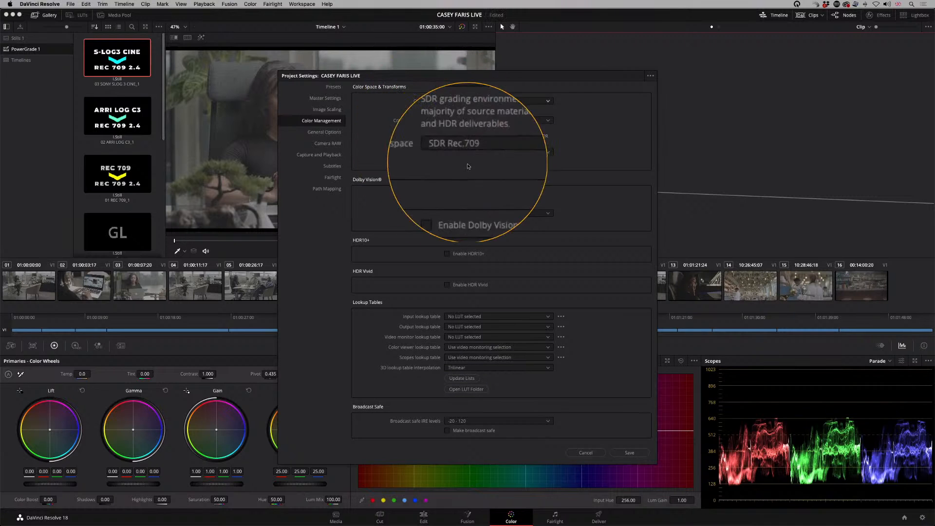
click(627, 453)
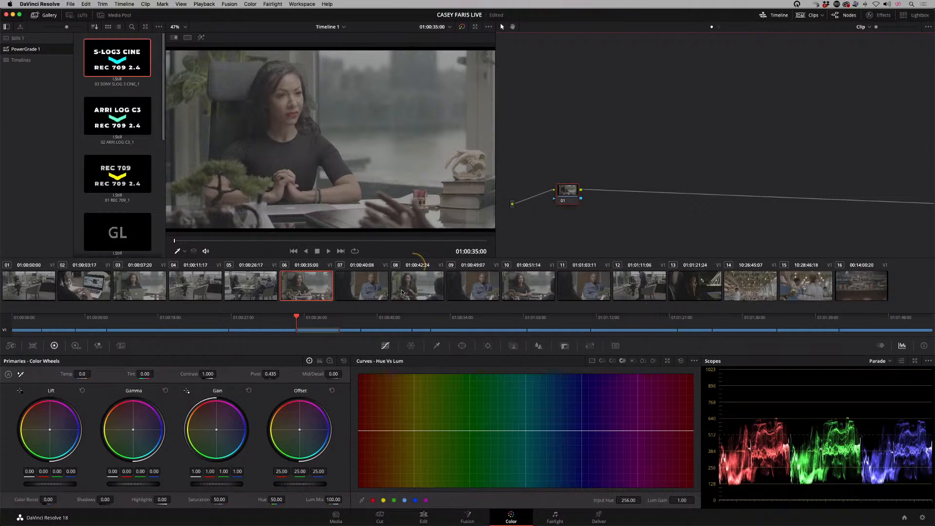
Step: Examine the timeline's office, café and diner clips under the new color management, comparing image and scopes
click(513, 293)
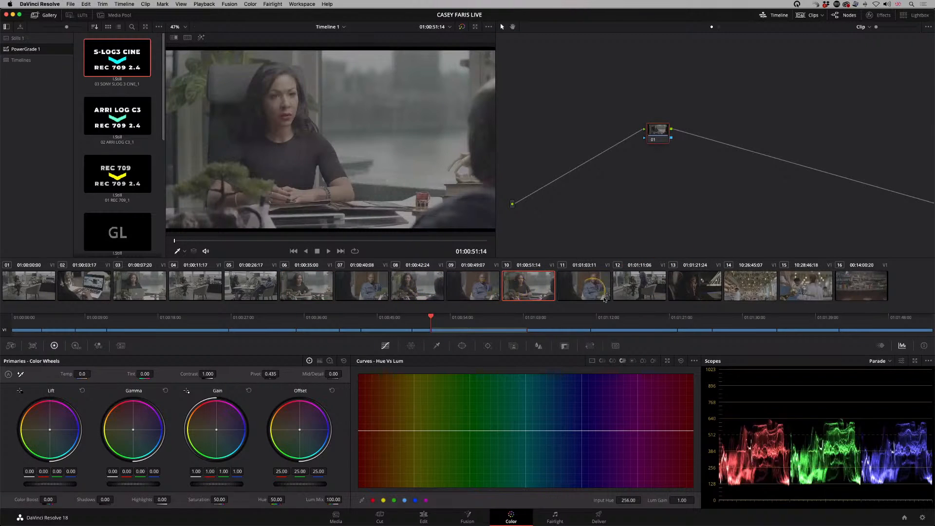
click(367, 289)
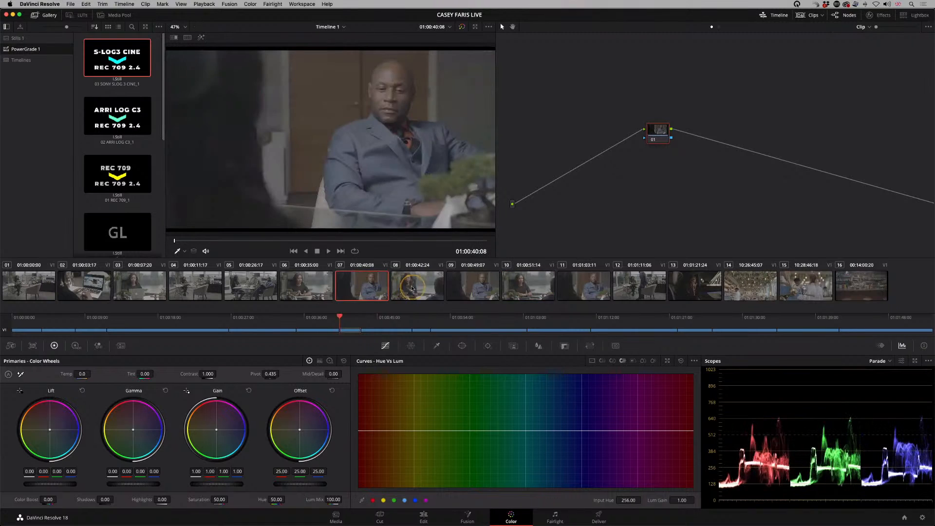
click(417, 288)
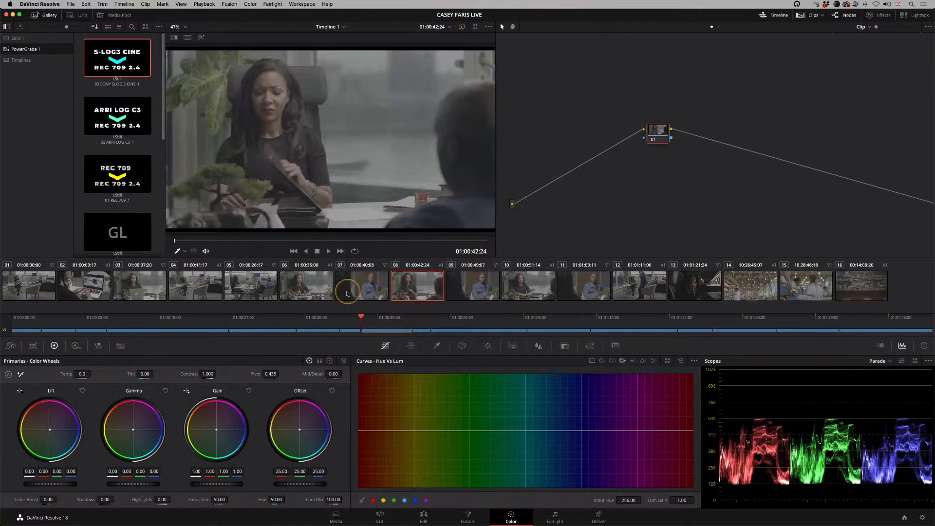
click(356, 288)
click(313, 286)
click(361, 288)
click(418, 290)
click(760, 293)
click(806, 287)
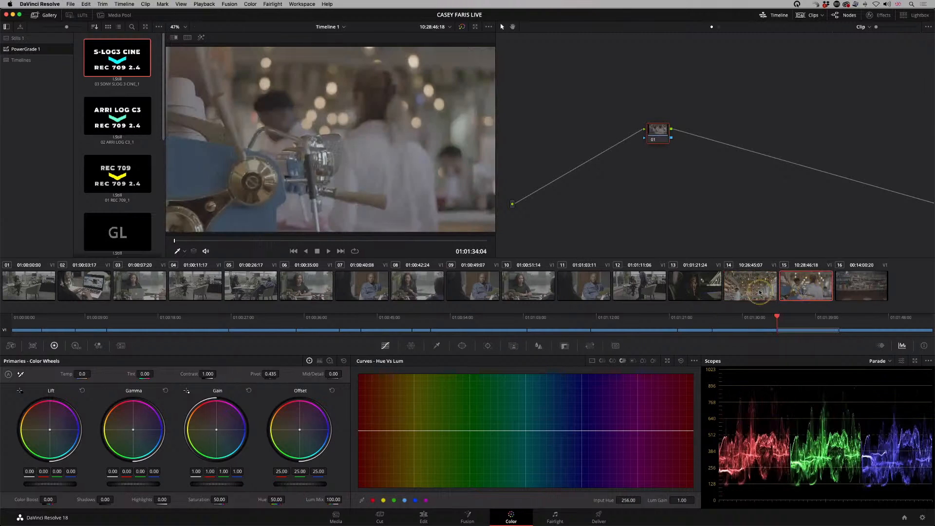
click(767, 293)
click(798, 292)
click(753, 288)
click(797, 291)
click(860, 287)
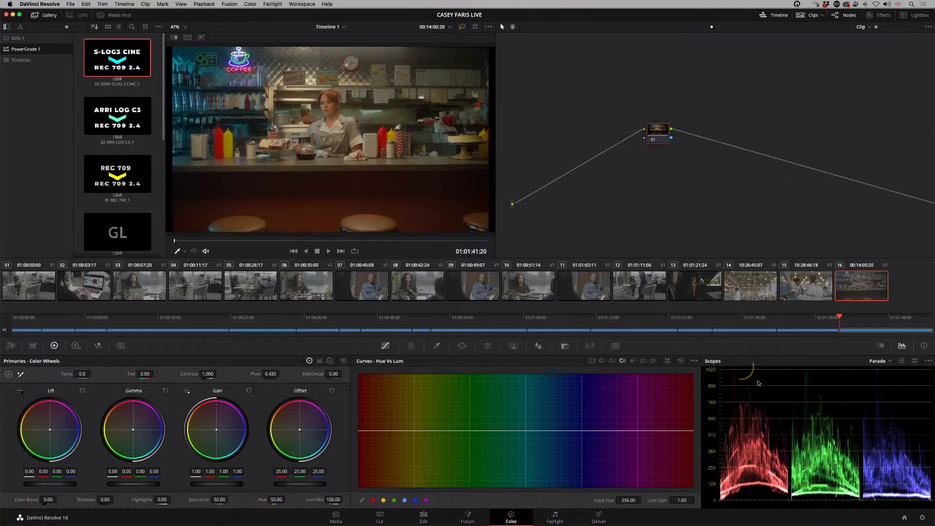
Step: Check the project's color management settings and close them without saving
click(922, 518)
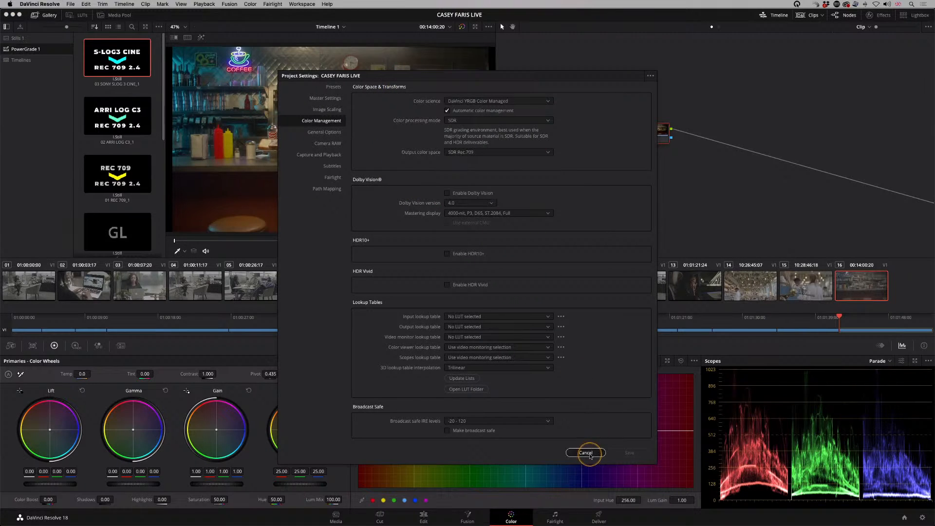
click(586, 453)
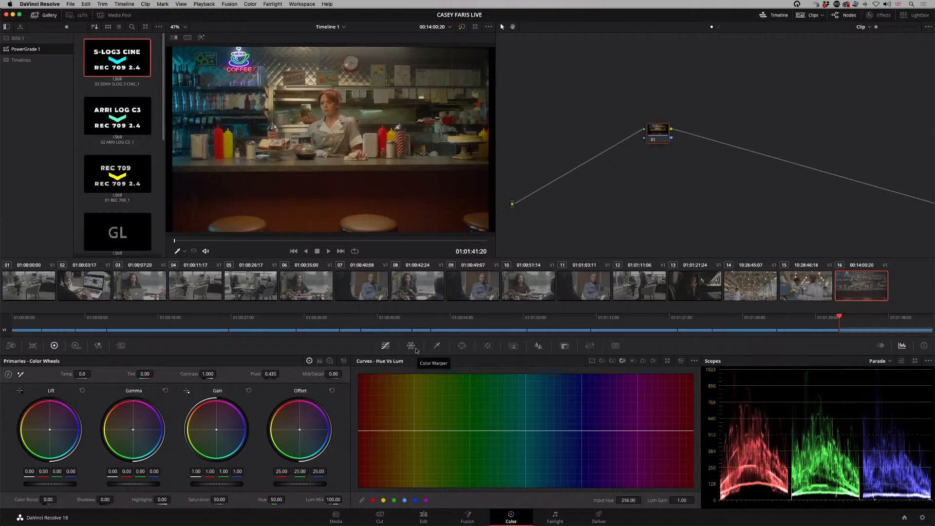
click(149, 299)
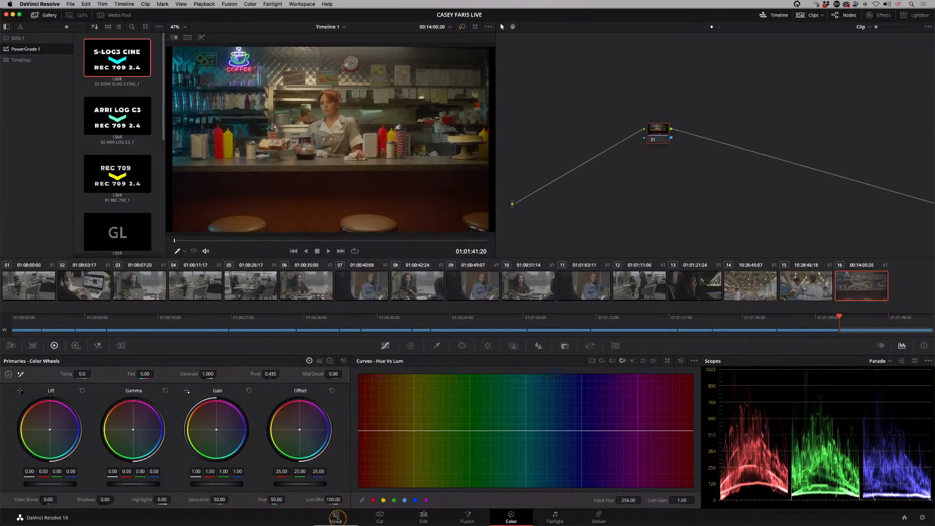
Step: On the Media page, set the input color space of both MXF clips to S-Gamut3.Cine/S-Log3
click(335, 516)
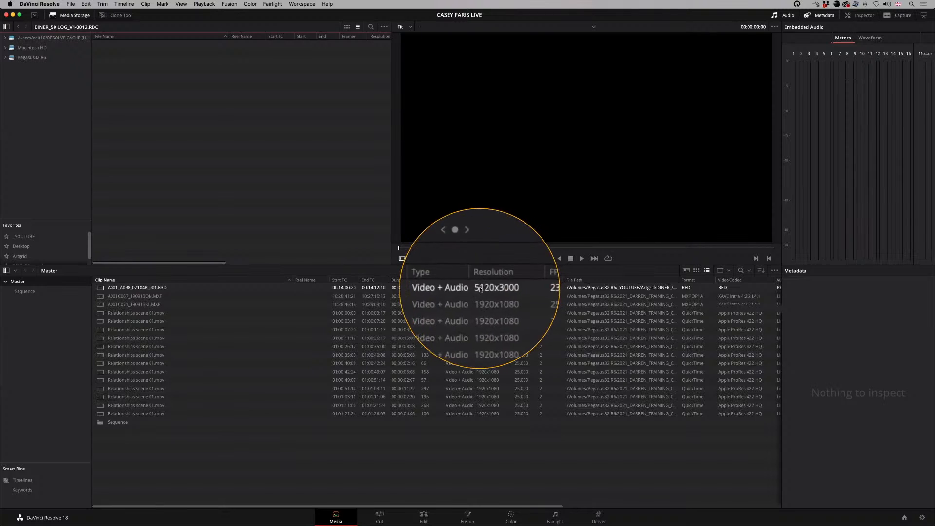
click(155, 296)
shift+click(150, 305)
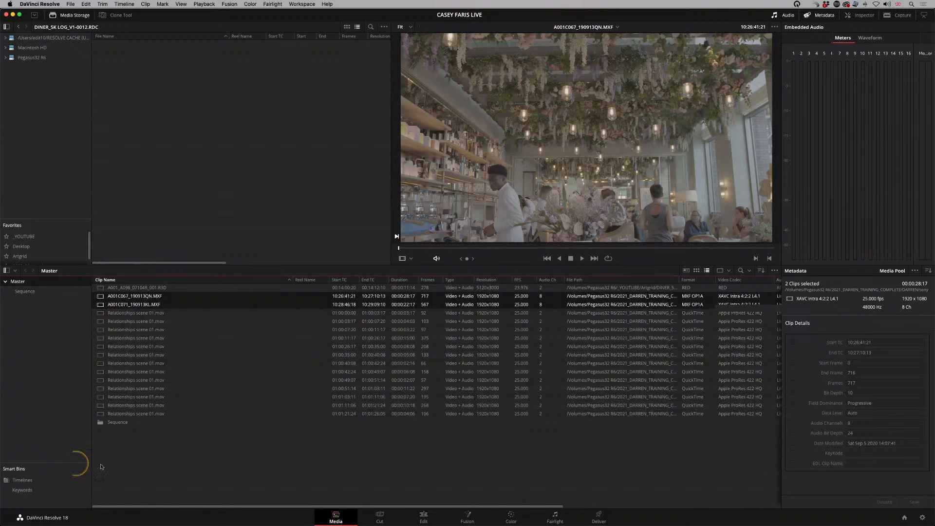
right_click(135, 308)
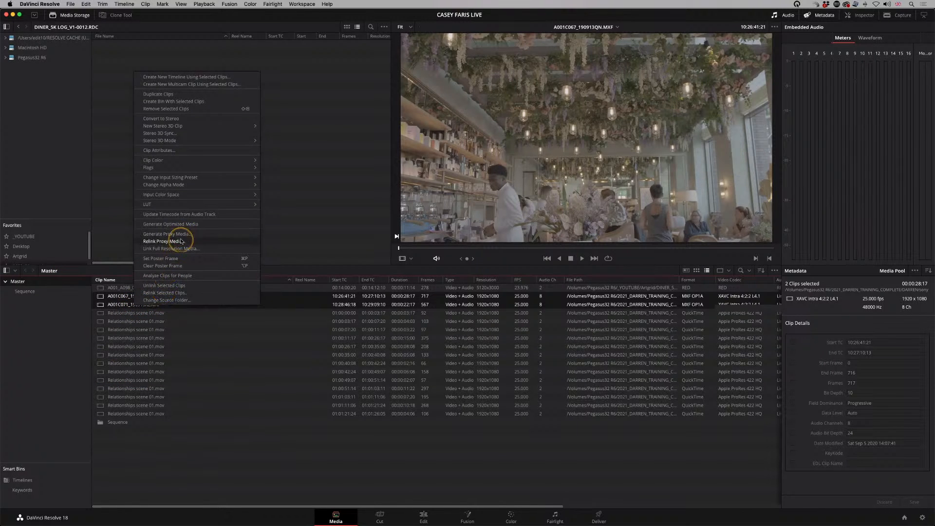
mouse_move(187, 199)
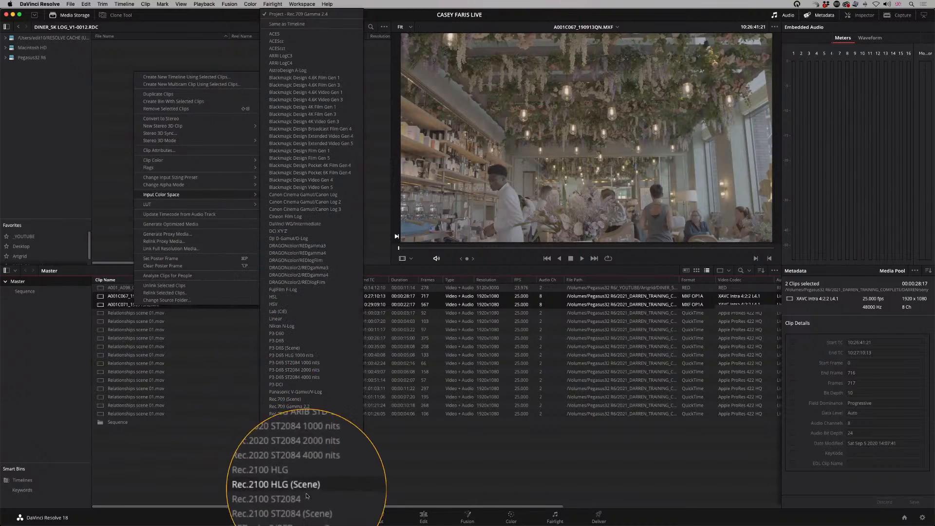
mouse_move(311, 521)
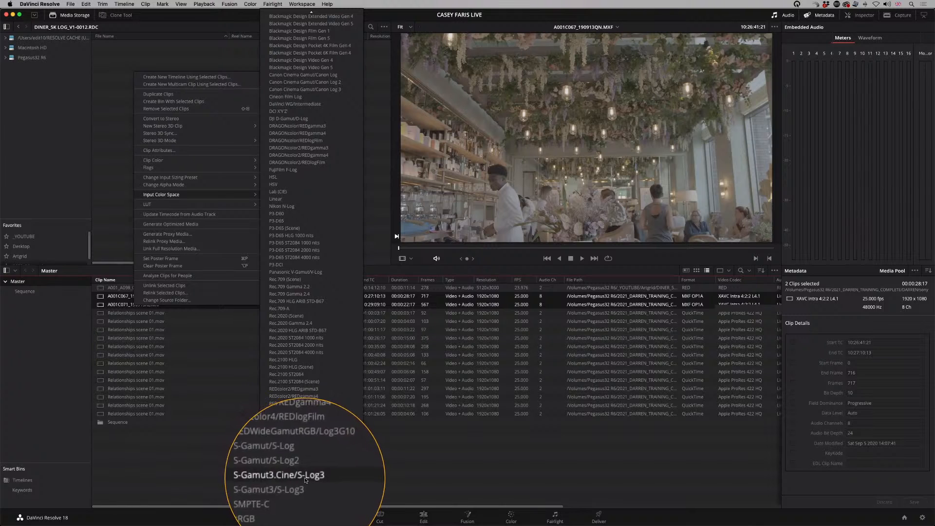
click(309, 478)
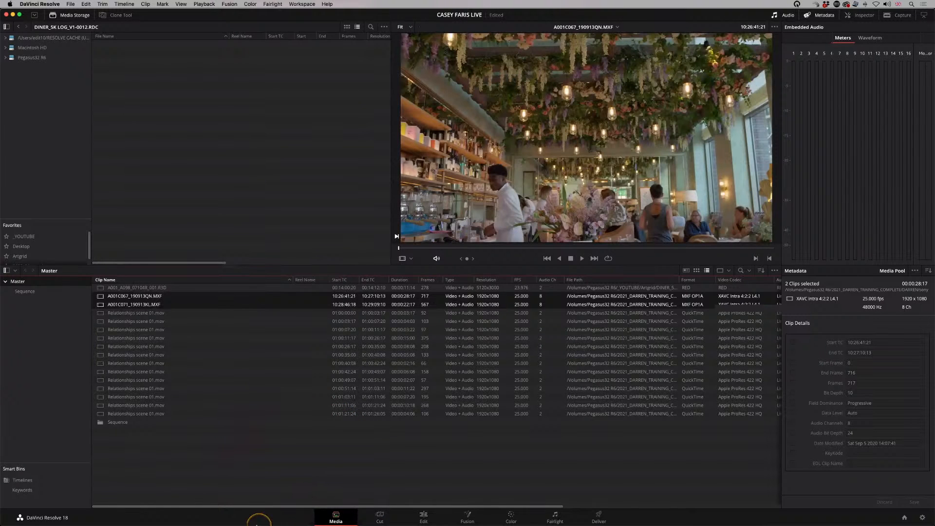
Step: Set the input color space of all the Relationships scene 01.mov clips to ARRI LogC3
mouse_move(217, 519)
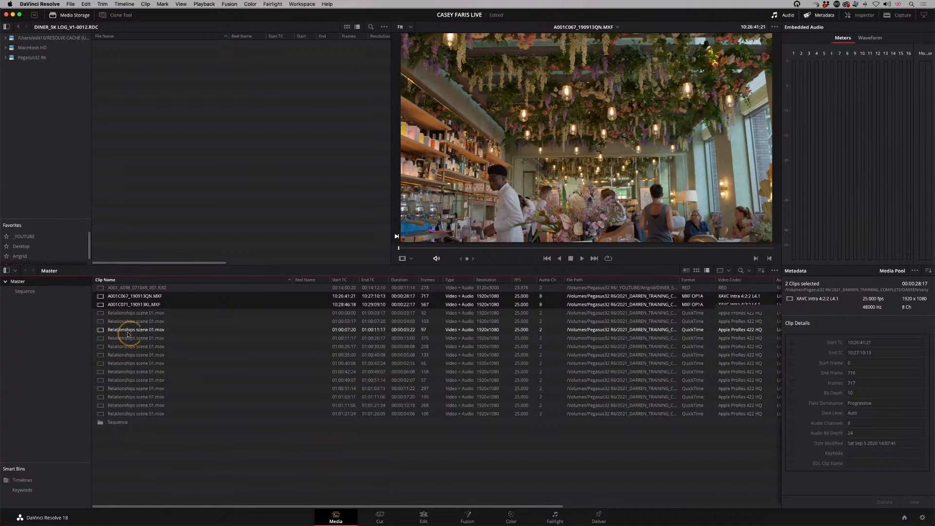
click(131, 313)
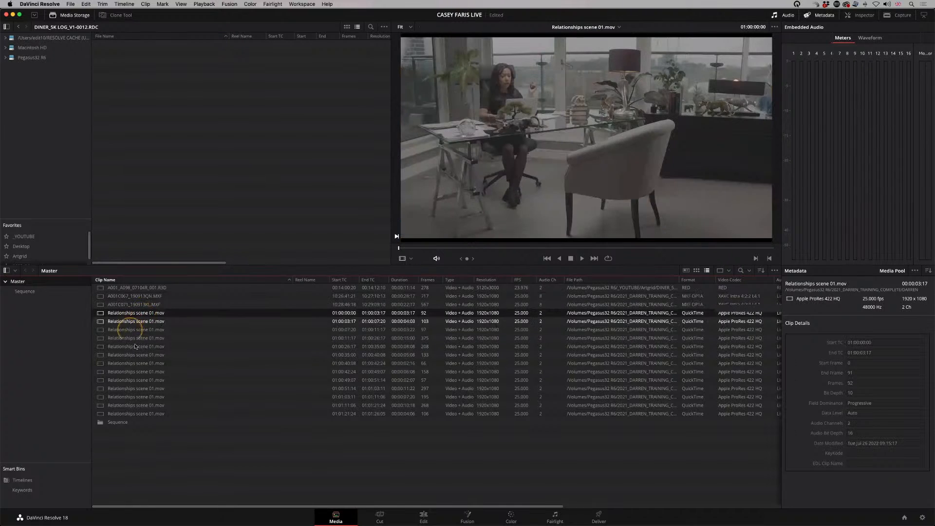
shift+click(128, 414)
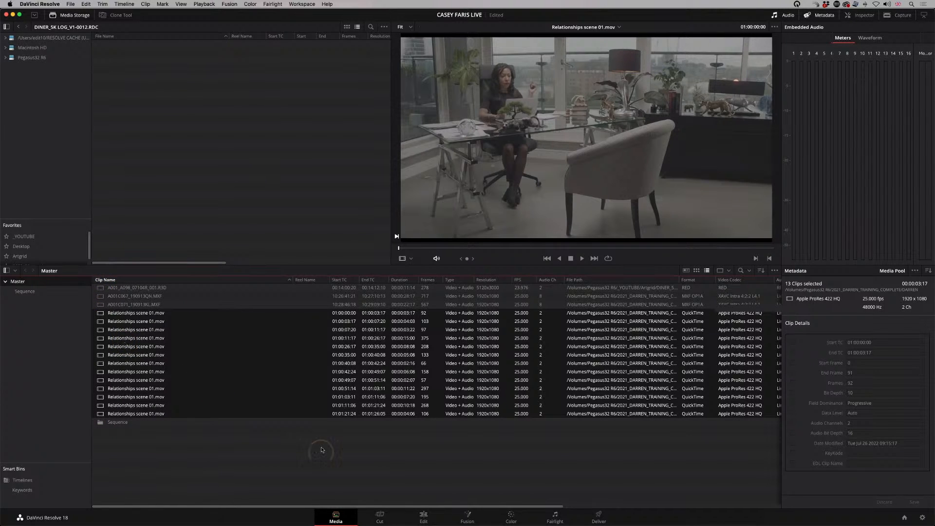
right_click(133, 361)
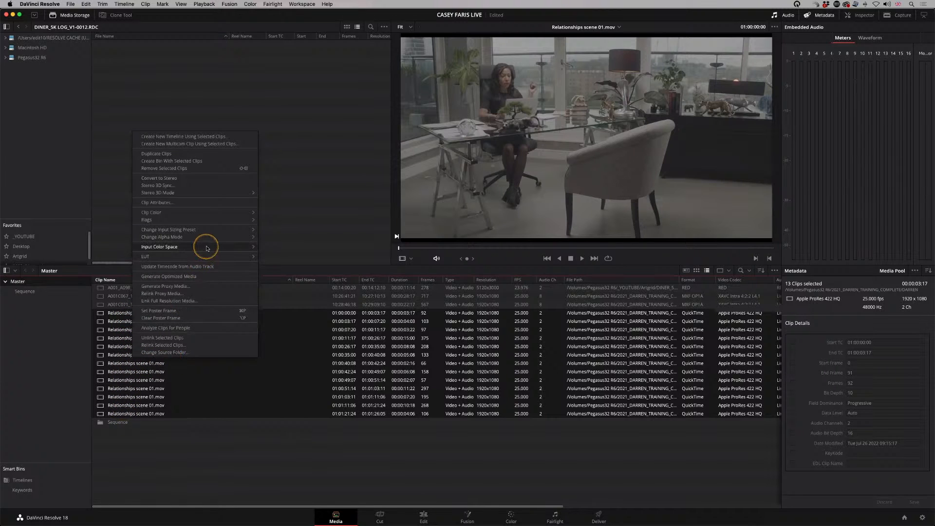
mouse_move(212, 249)
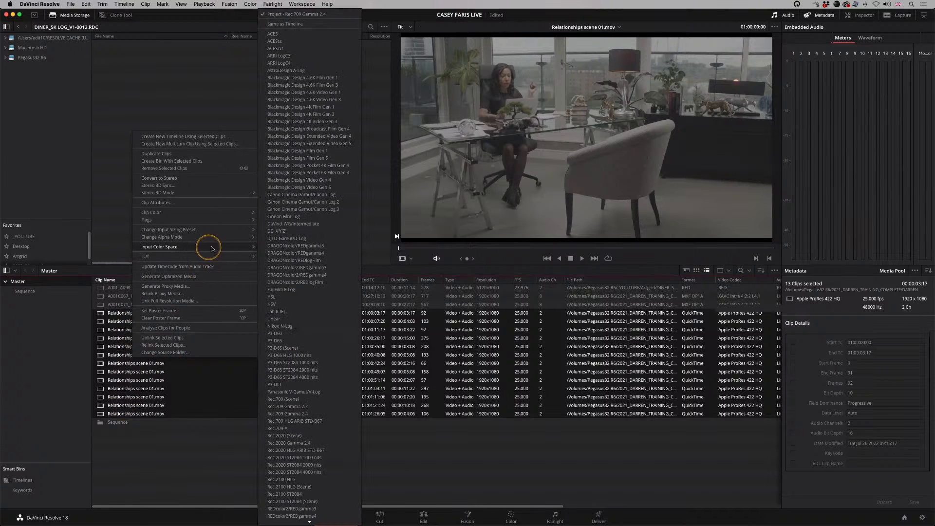
click(289, 59)
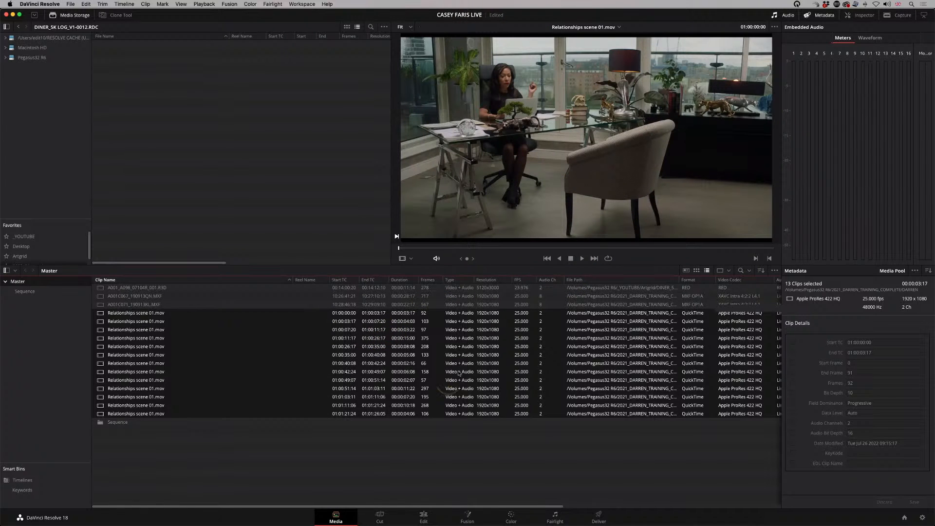
Step: Review several office clips on the Color page, comparing the image and scopes under the ARRI LogC3 input color space
click(511, 515)
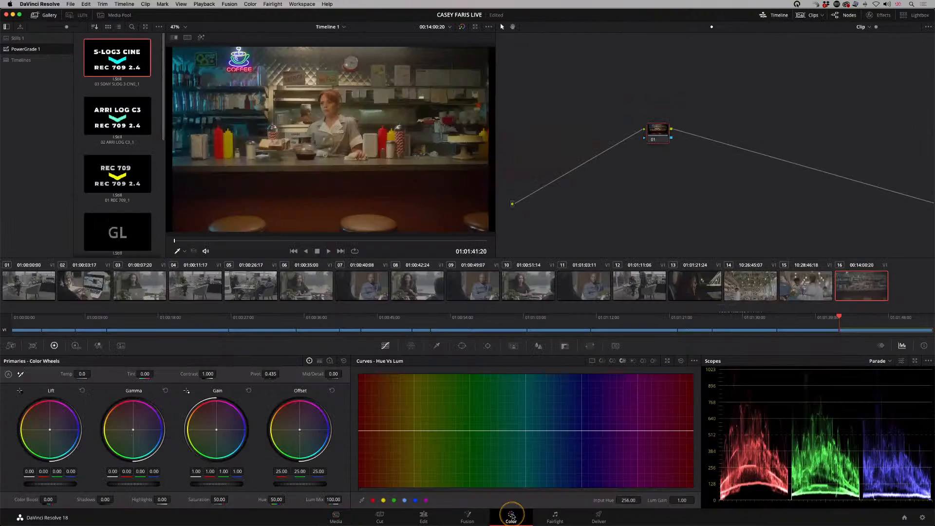
click(251, 286)
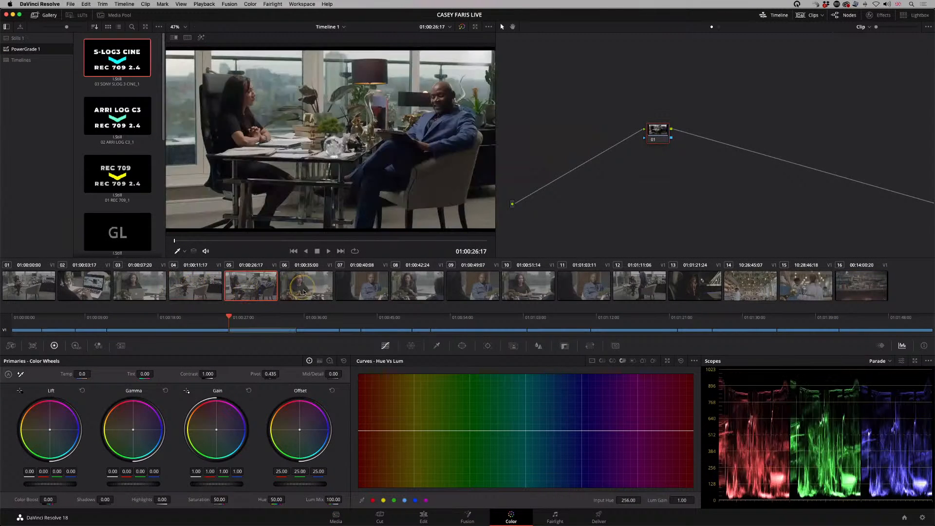
click(303, 293)
click(374, 292)
click(410, 291)
click(366, 292)
click(312, 294)
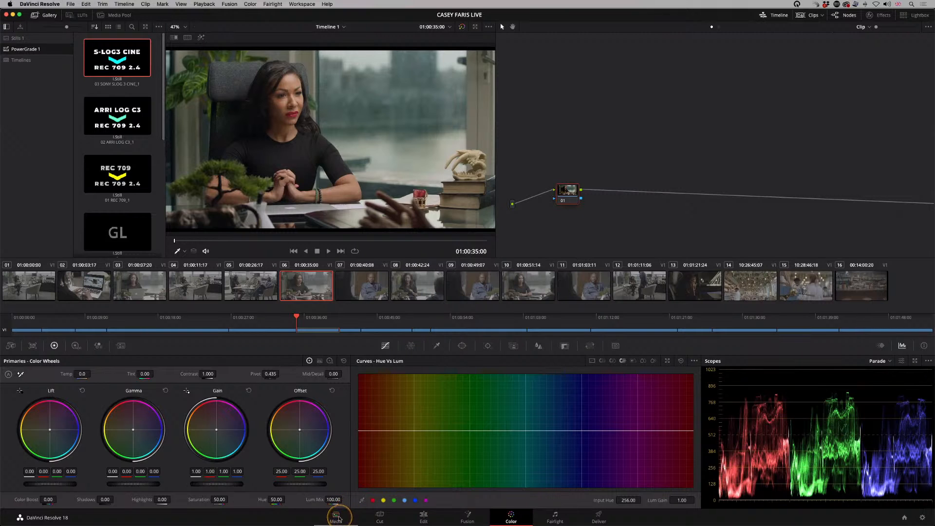
Step: Check the input color space of all the Relationships scene 01.mov clips on the Media page, keeping ARRI LogC3
click(336, 517)
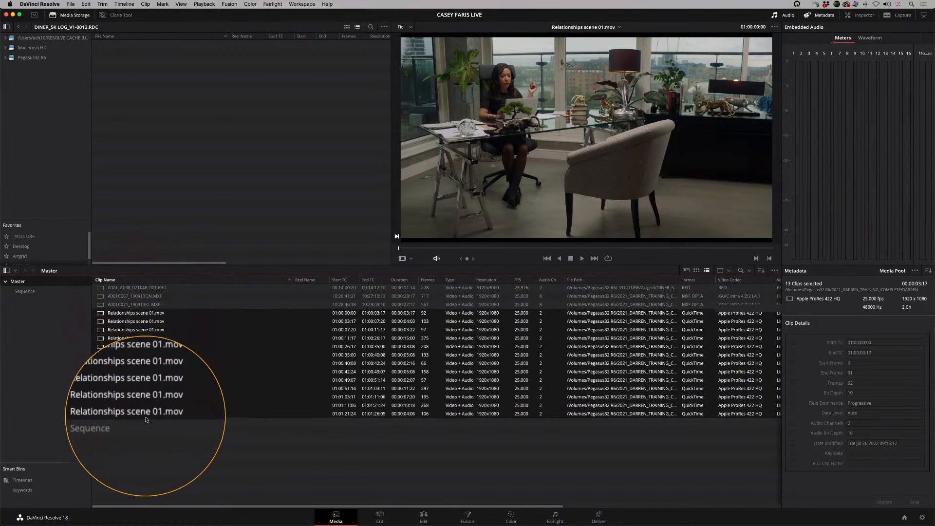
right_click(128, 365)
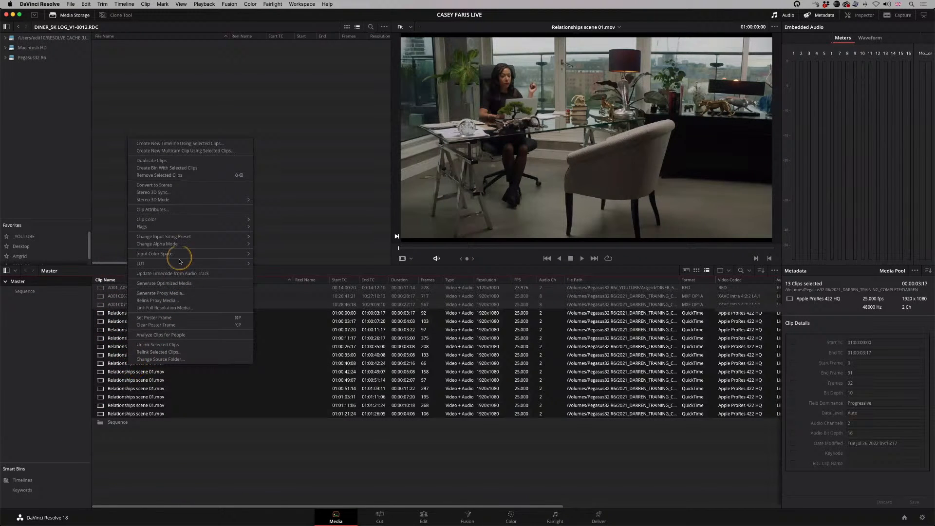
mouse_move(239, 259)
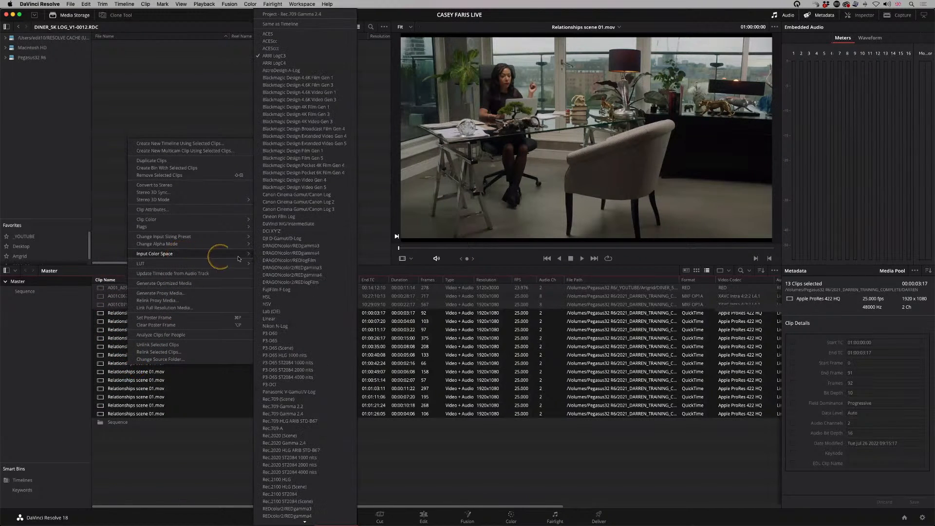
click(288, 56)
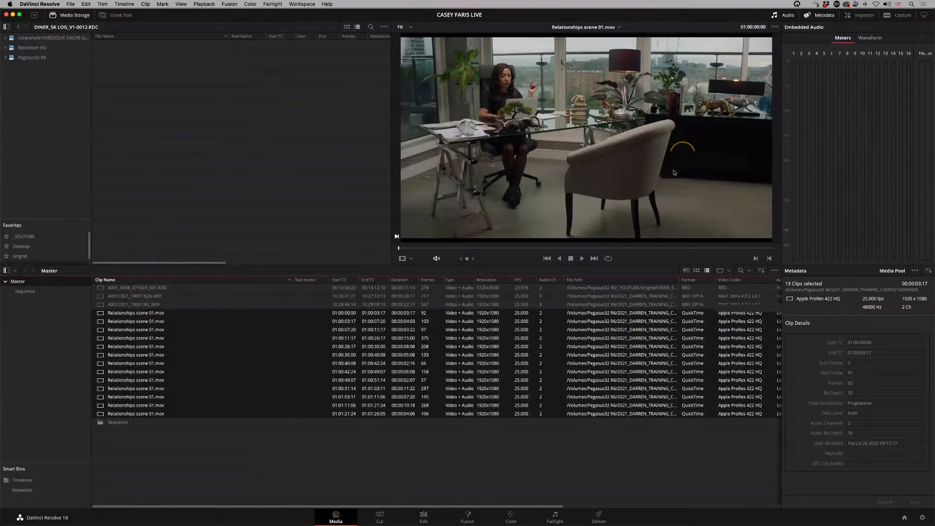
Step: Switch the Relationships clips' input color space to Project - Rec.709 Gamma 2.4 for comparison, and return it to ARRI LogC3
right_click(145, 346)
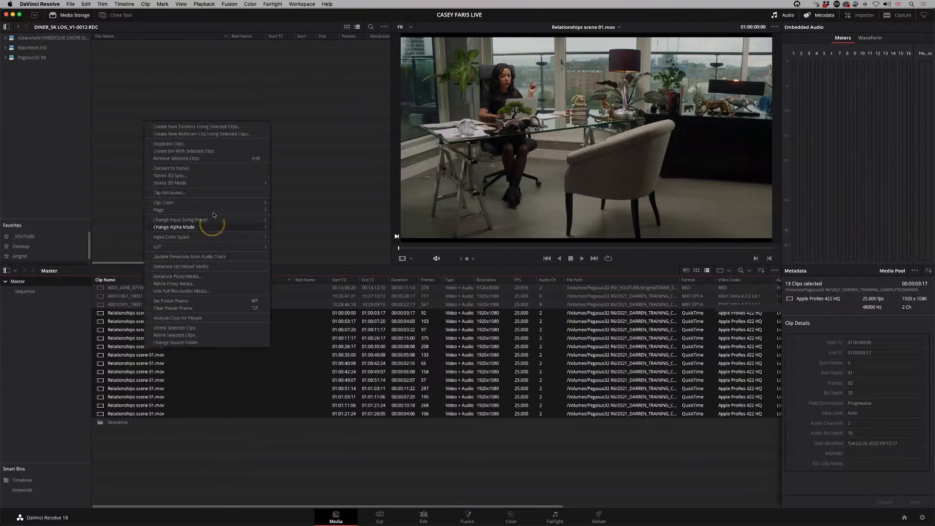
mouse_move(219, 237)
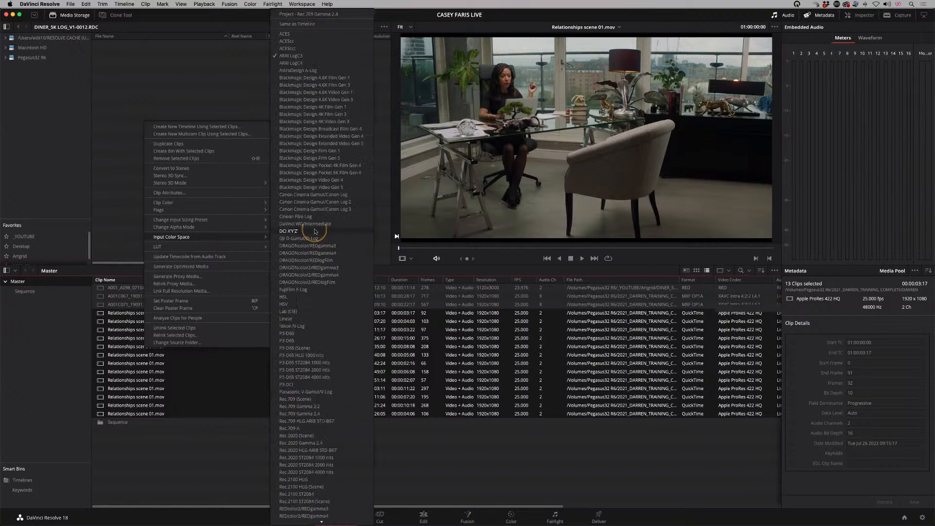
click(301, 15)
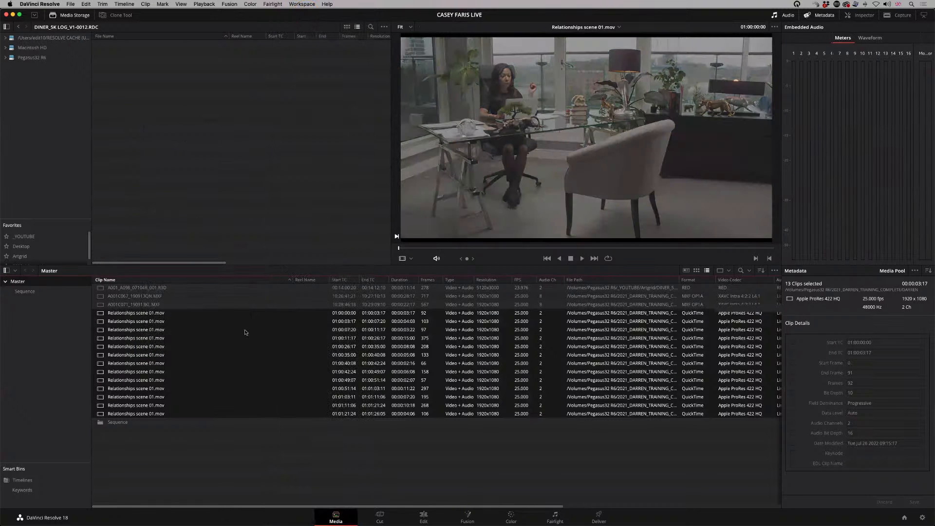
right_click(132, 362)
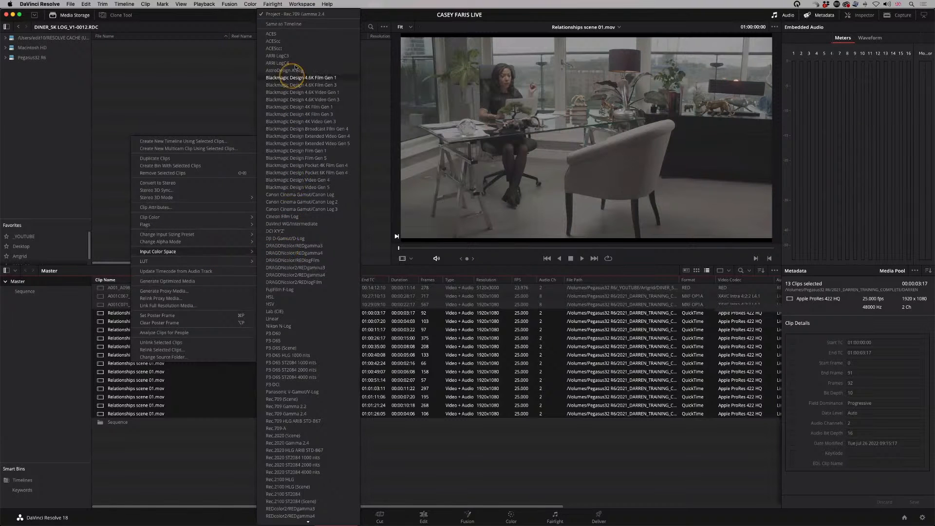
click(296, 56)
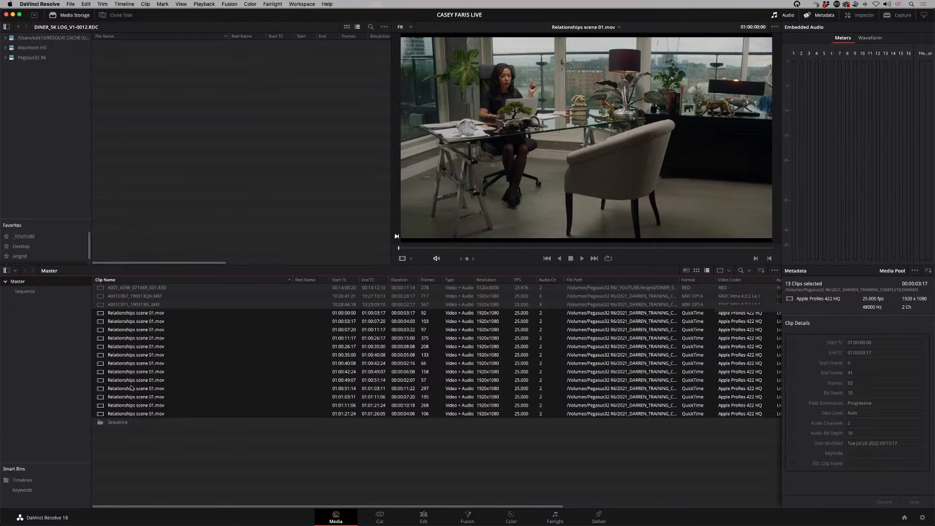
Step: Check which input color space is assigned to the two MXF clips and leave it as it is
click(142, 296)
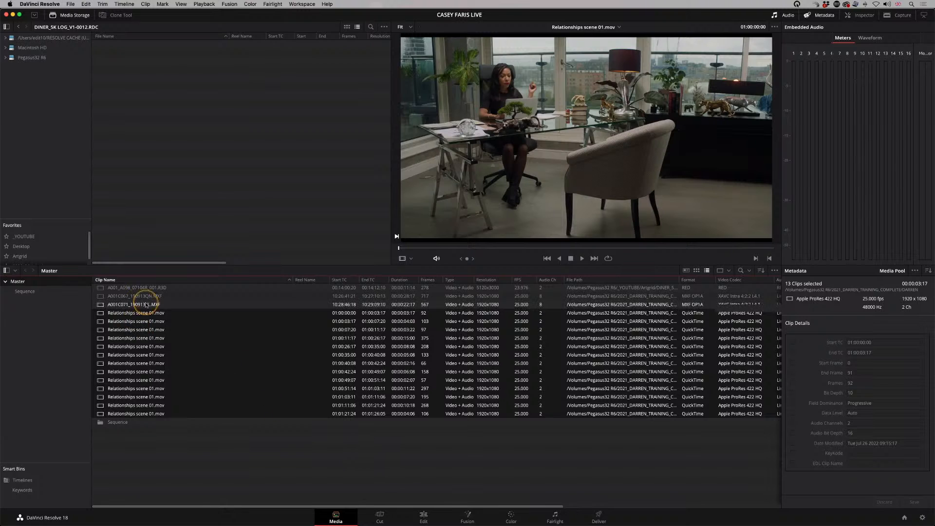
shift+click(144, 304)
right_click(144, 306)
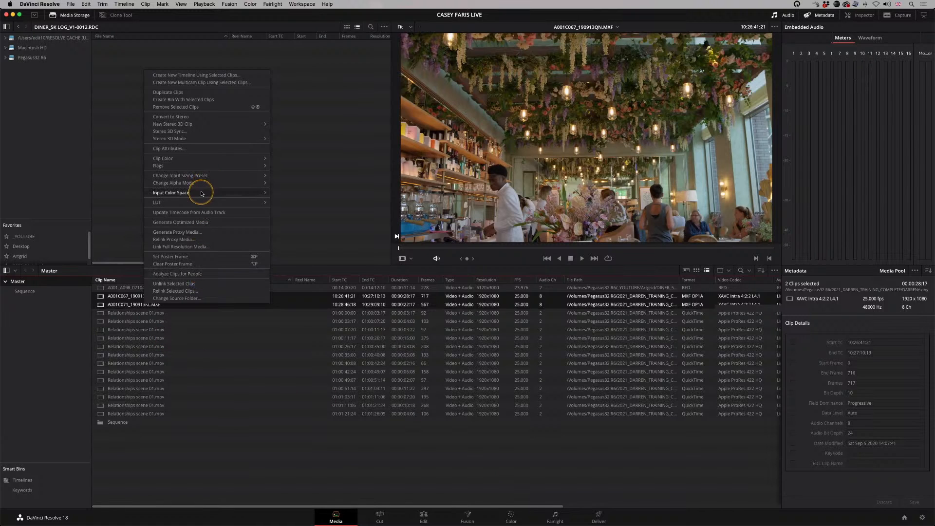
mouse_move(203, 195)
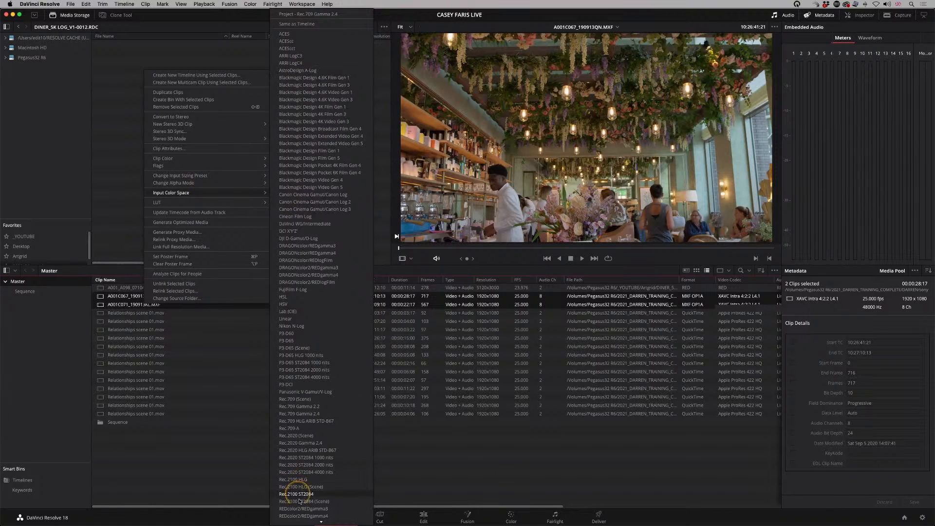
mouse_move(321, 523)
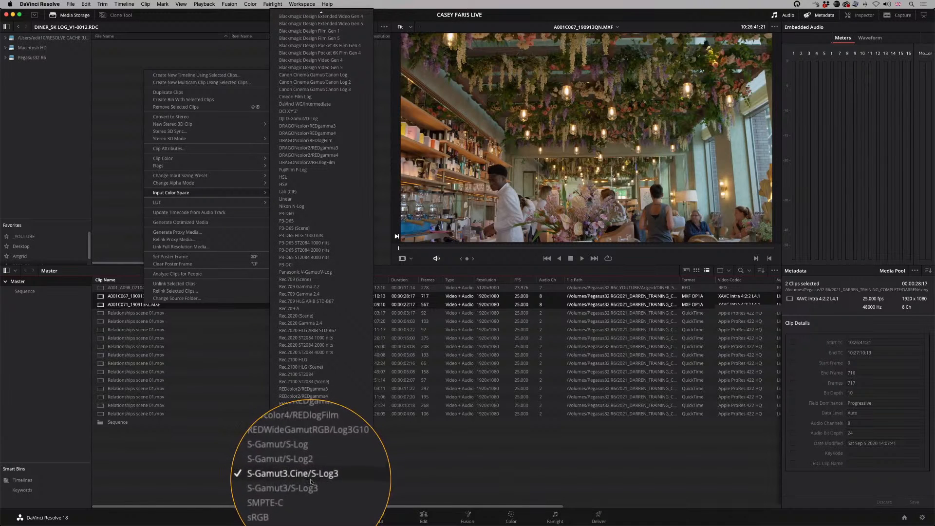
click(467, 466)
Step: Review the office, café and diner clips on the Color page under their assigned input color spaces
click(511, 516)
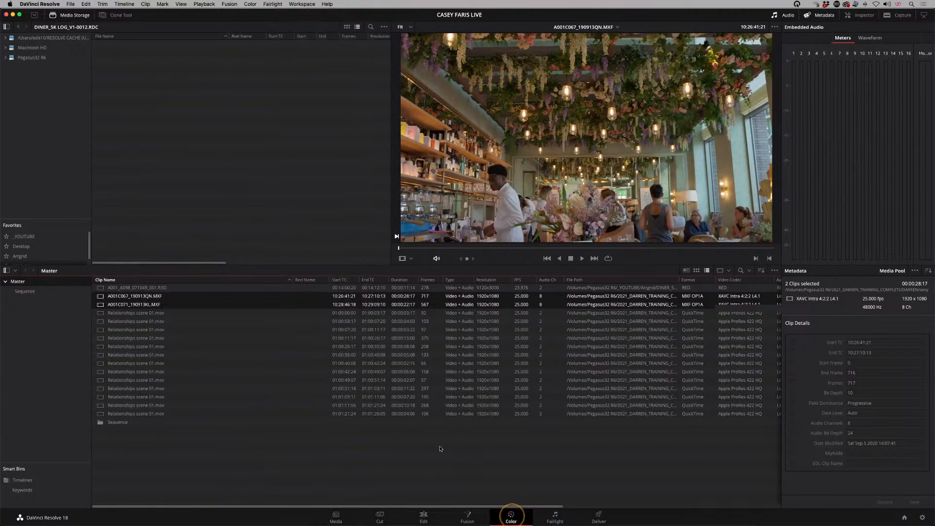
click(413, 286)
click(470, 286)
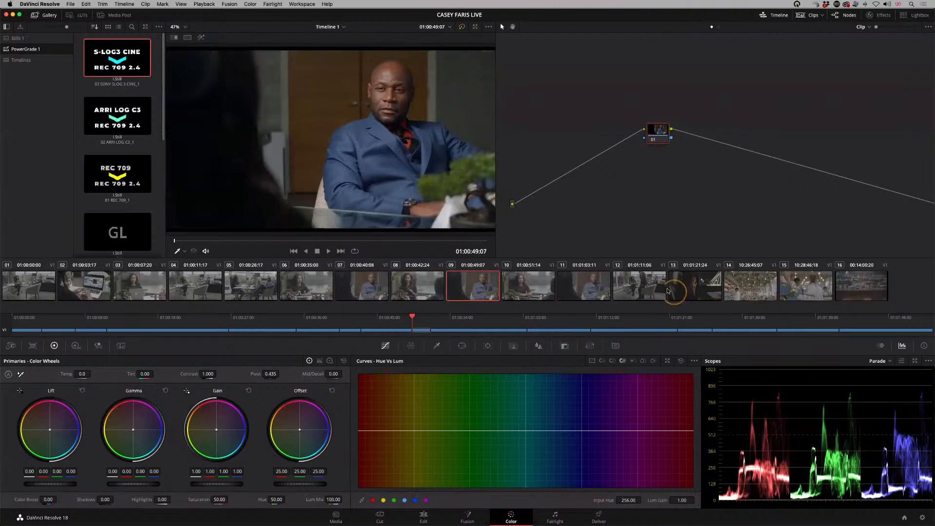
click(639, 286)
click(748, 290)
click(866, 285)
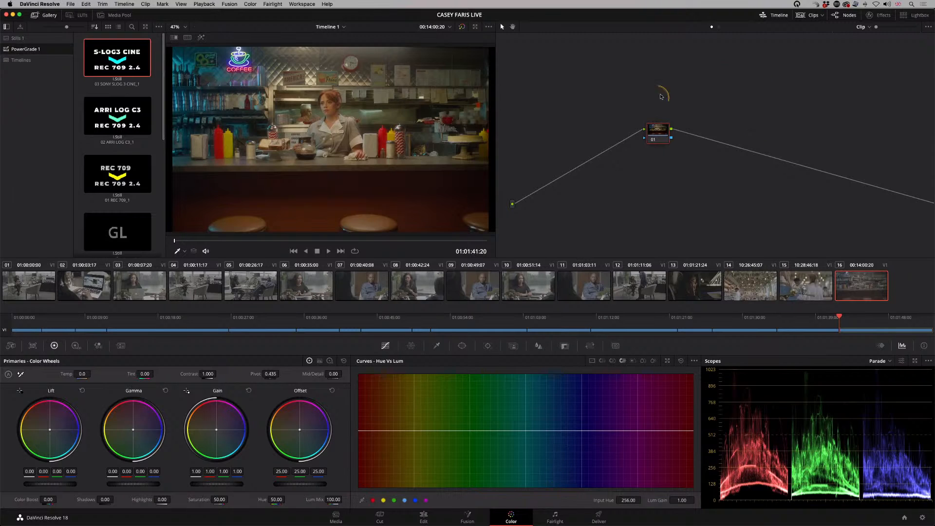
Step: Set the input color space of timeline clip 10 to Project - Rec.709 Gamma 2.4
click(522, 288)
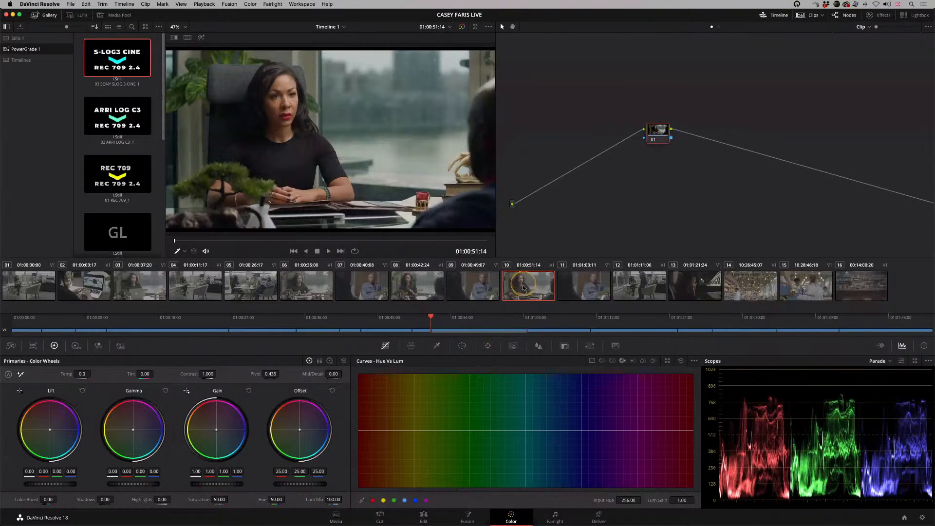
right_click(524, 288)
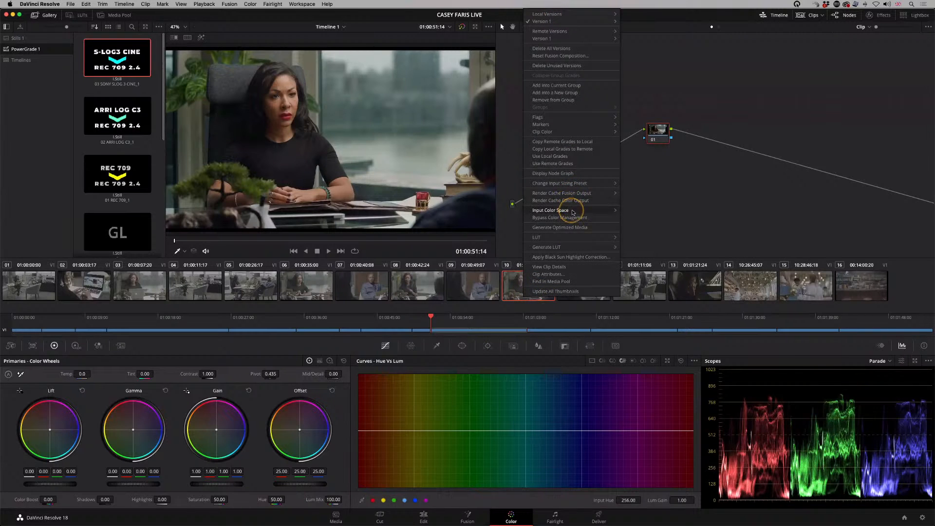
mouse_move(574, 212)
click(663, 15)
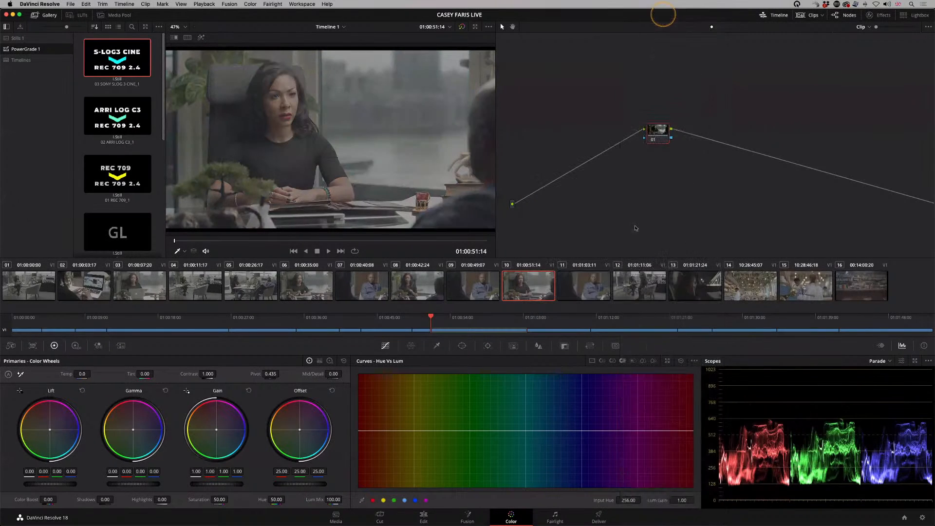
Step: Grade clip 10 manually with Lift at -0.08, Gain at 1.13, Offset at 26.85 and Saturation at 69.60
click(669, 116)
drag(56, 483, 47, 484)
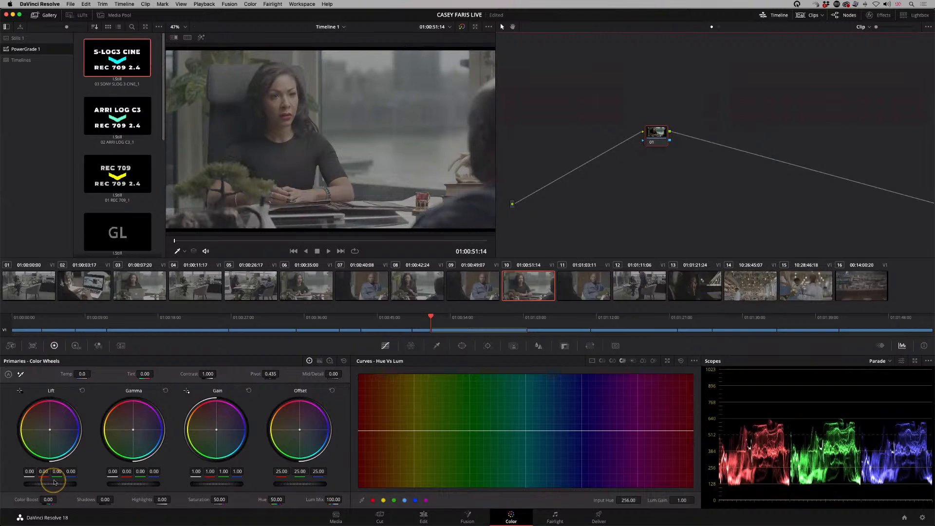
drag(213, 486, 229, 485)
drag(292, 484, 312, 482)
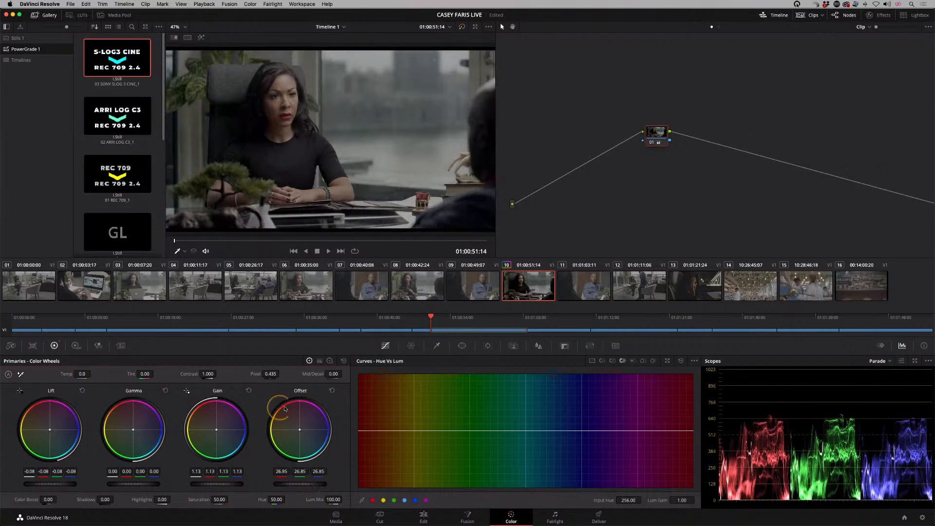
drag(207, 500, 267, 488)
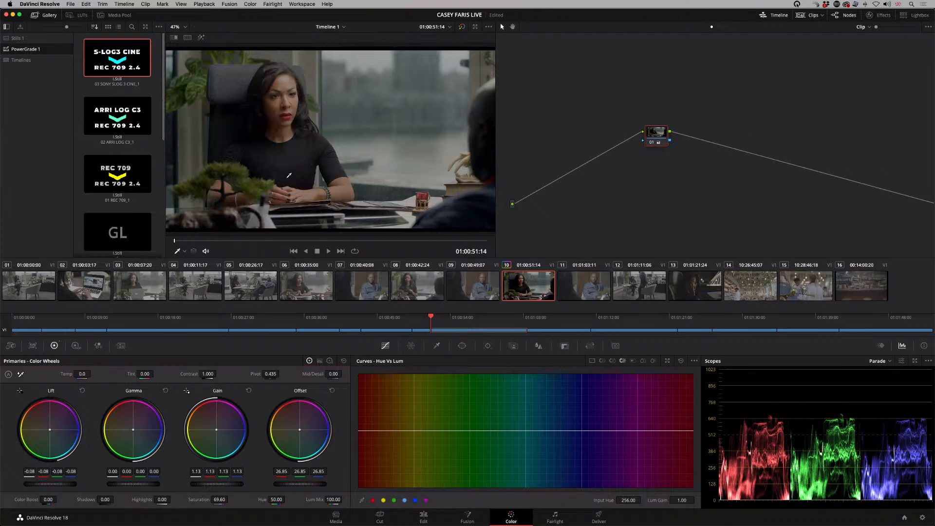
Step: Reset the node grade on clip 10 and set the clip's input color space back to ARRI LogC3
right_click(656, 132)
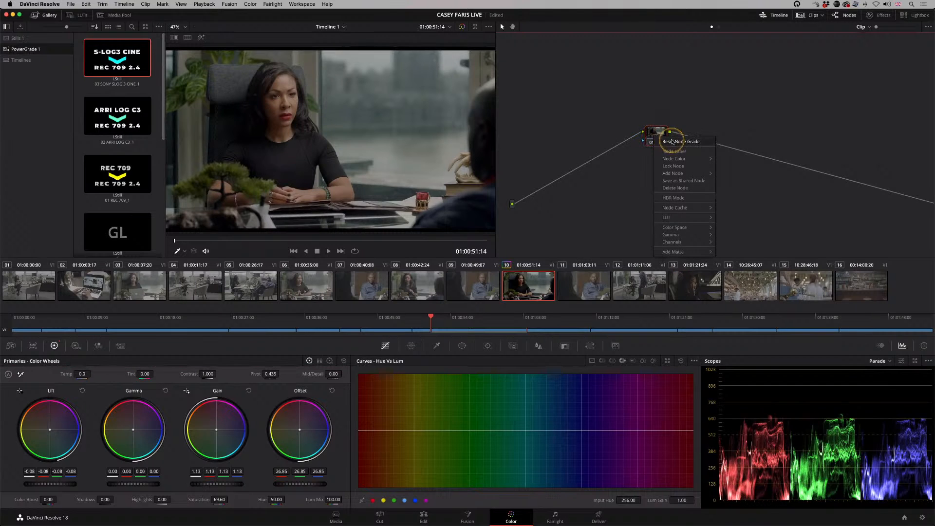
click(673, 142)
right_click(538, 297)
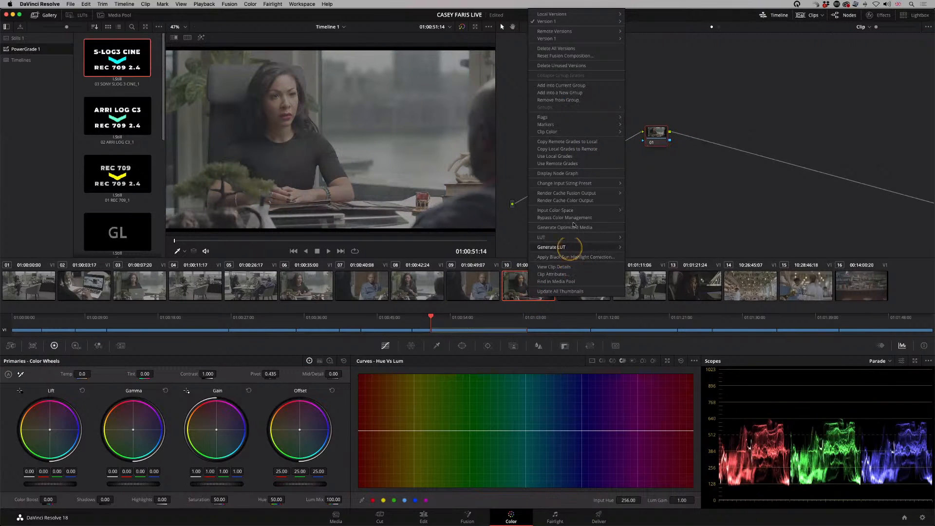
mouse_move(580, 211)
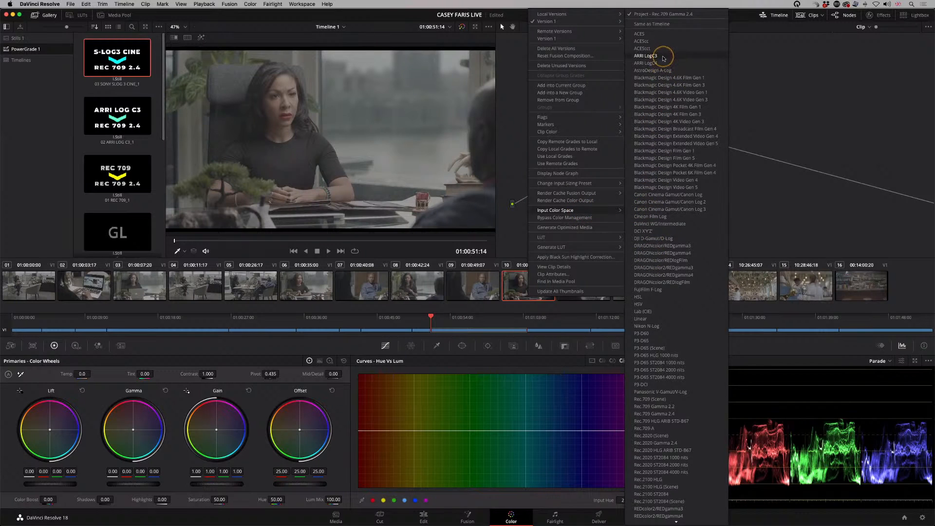
click(663, 56)
Step: Reposition node 01 of clip 10 closer to the source input in the node graph
drag(657, 134, 565, 189)
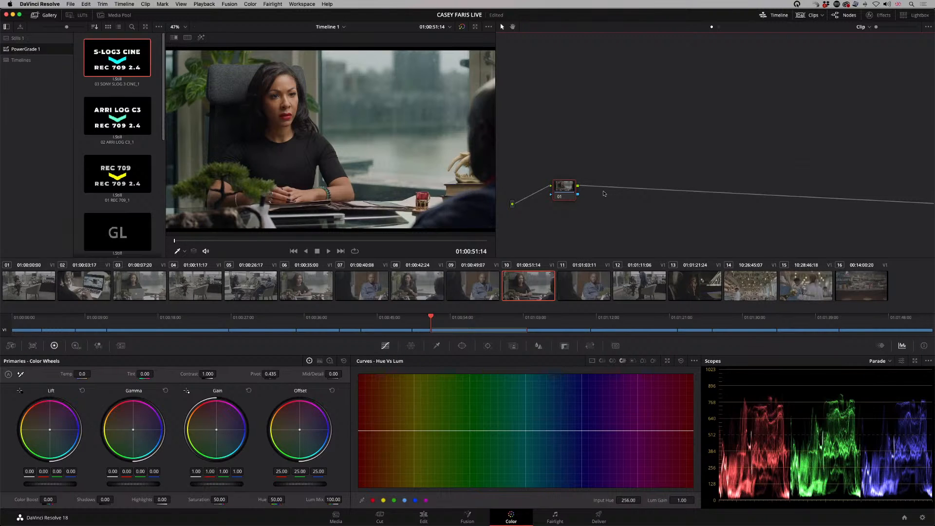
drag(569, 191, 571, 168)
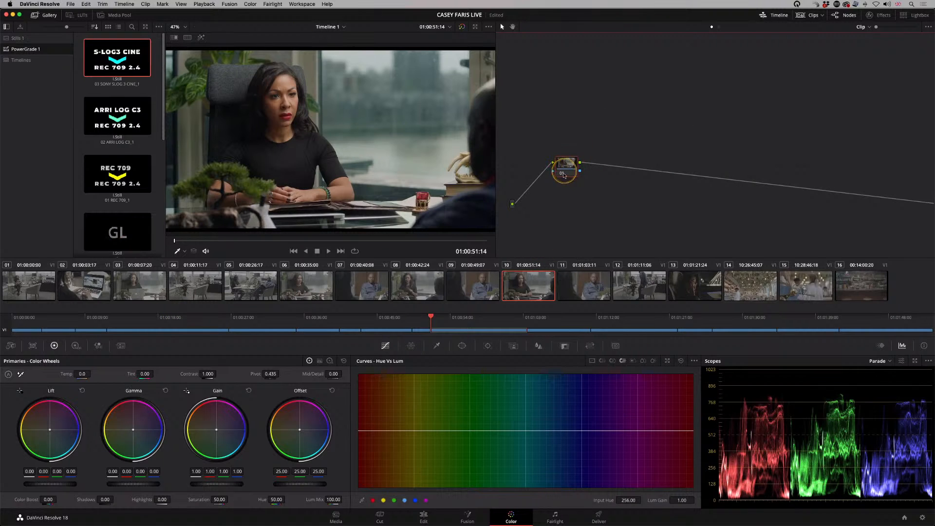
drag(564, 171, 569, 164)
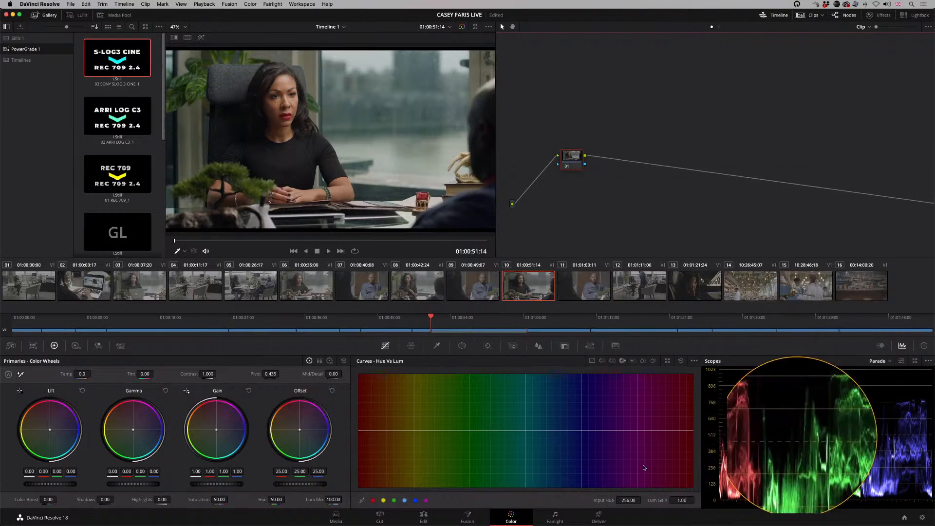
Step: Raise the Offset of node 01 to 28.50 and label the node EXP
mouse_move(292, 484)
mouse_down()
mouse_move(277, 494)
mouse_move(345, 486)
mouse_move(296, 488)
mouse_up()
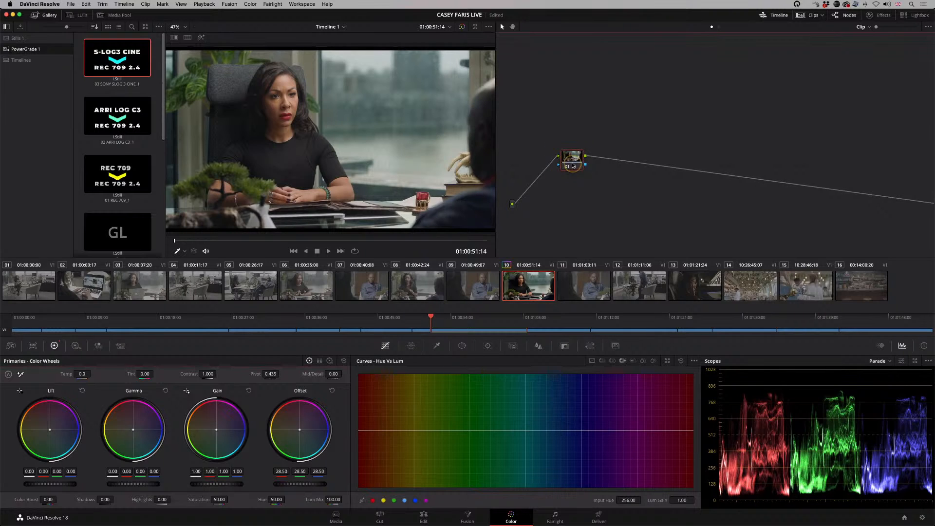
click(550, 145)
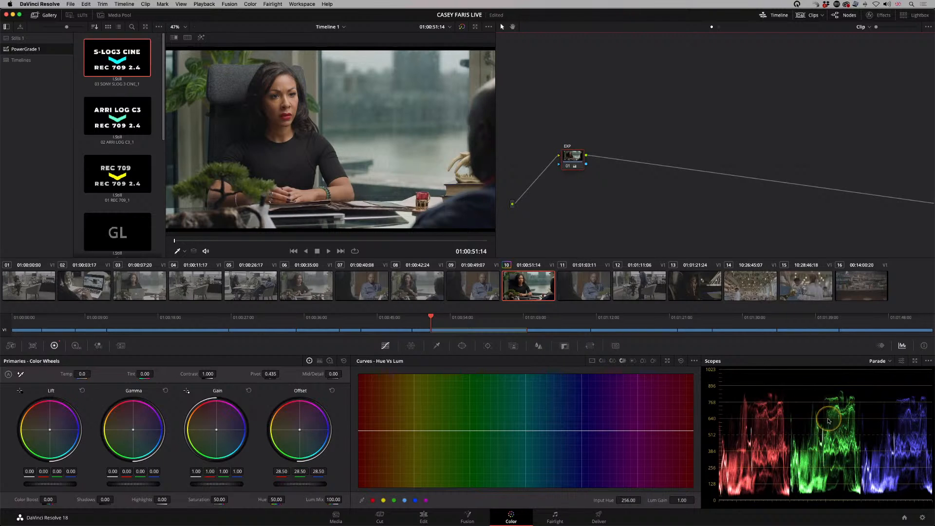
key(a)
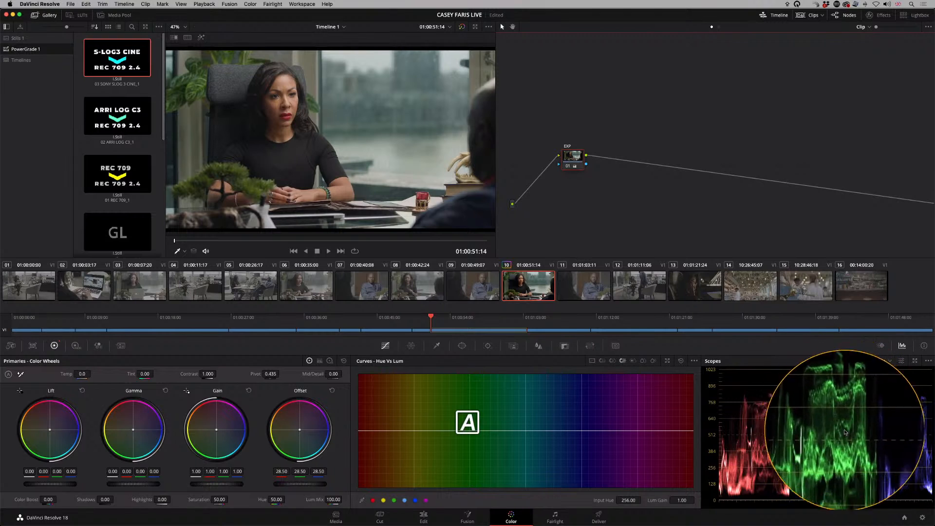
key(Caps_Lock)
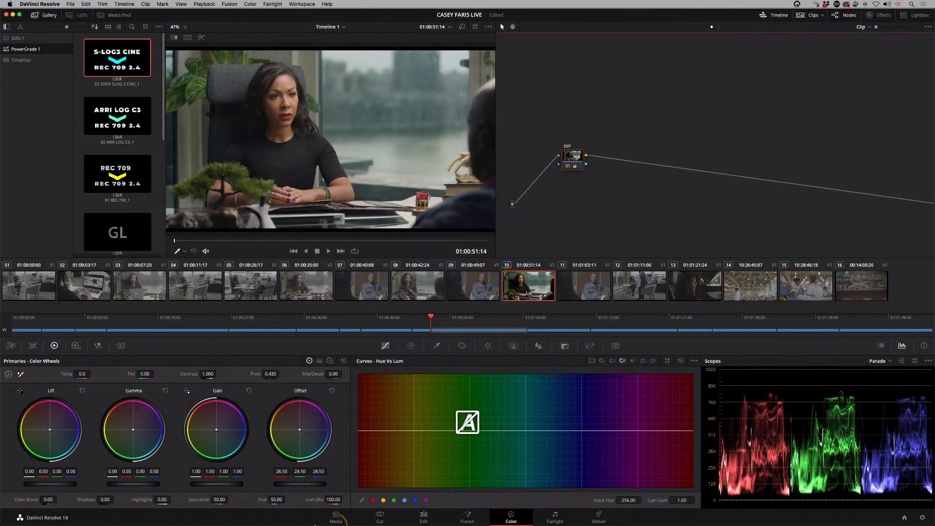
Step: Set the green Offset of the EXP node to 28.18 and add a serial node after it
drag(302, 472, 300, 474)
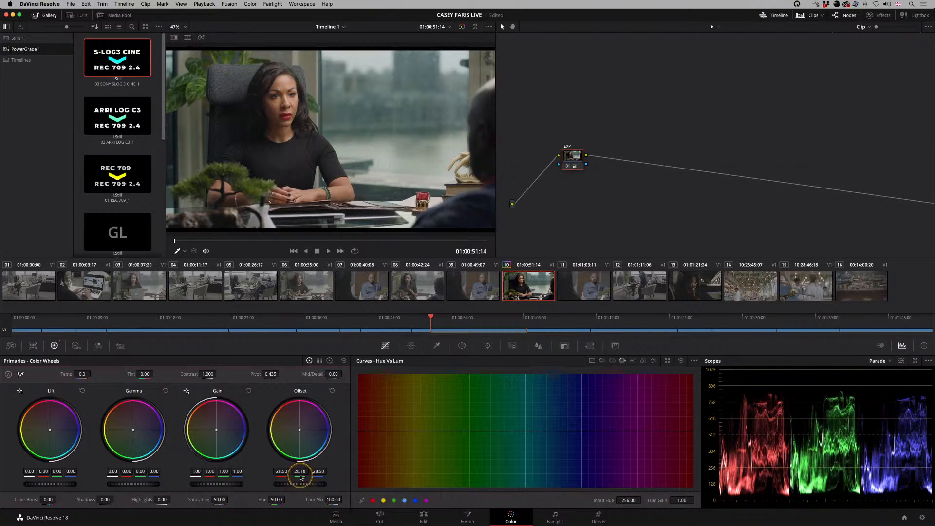
drag(573, 156, 566, 156)
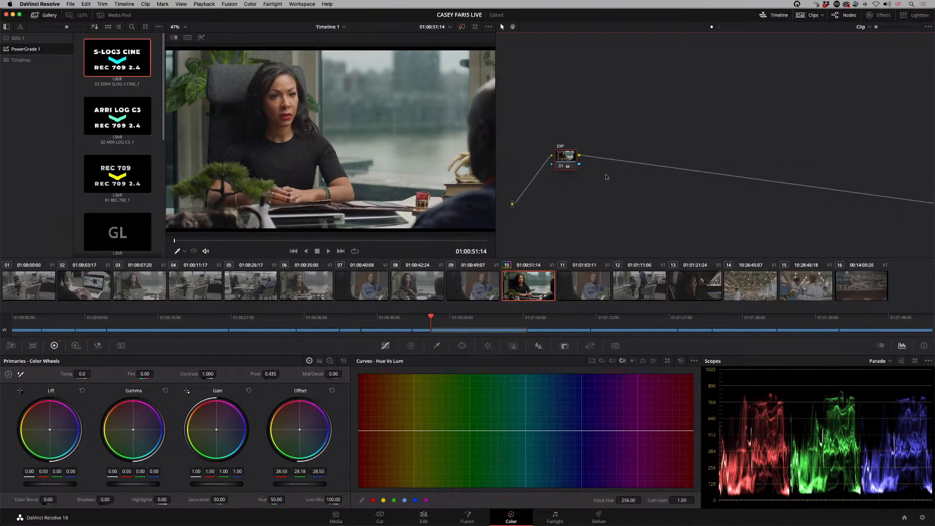
key(alt+s)
click(605, 175)
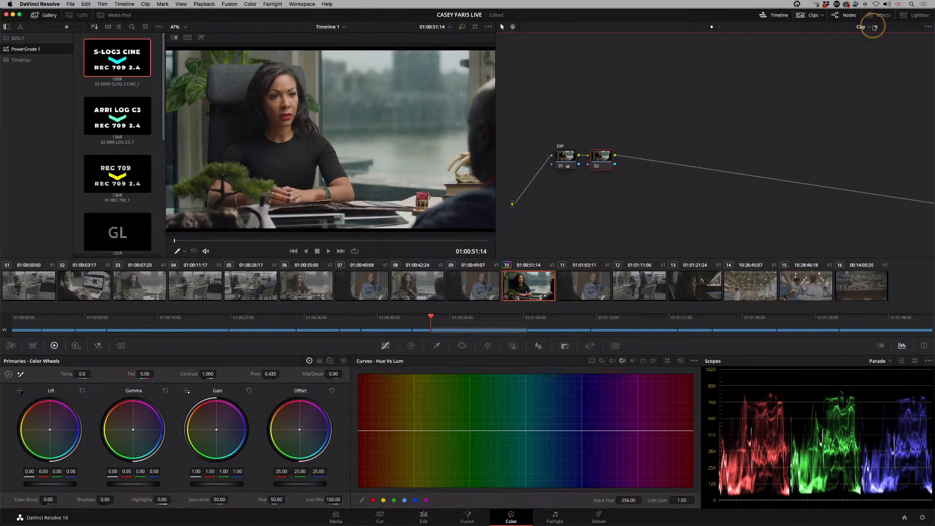
Step: Reposition the EXP node and node 02 closer to the source side of the node graph
drag(876, 27, 885, 27)
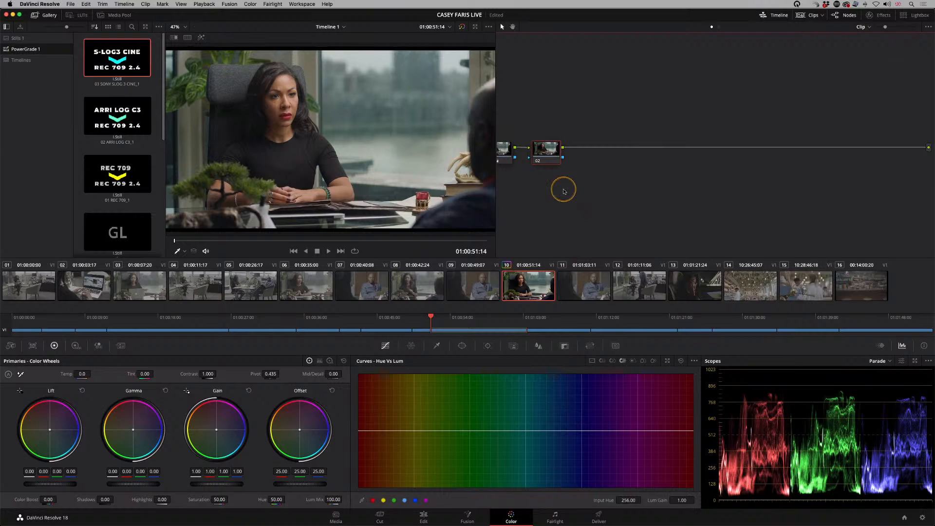
drag(589, 203, 696, 181)
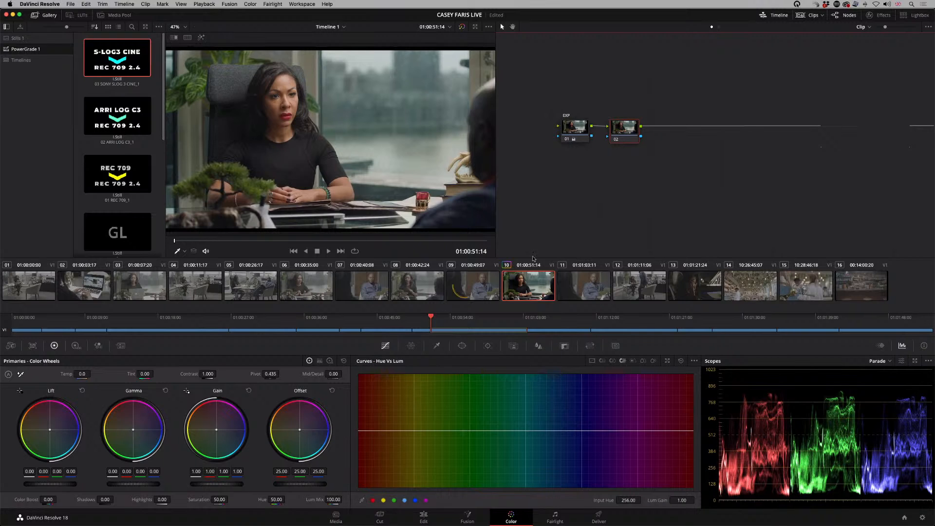
drag(575, 133, 548, 136)
drag(627, 135, 607, 139)
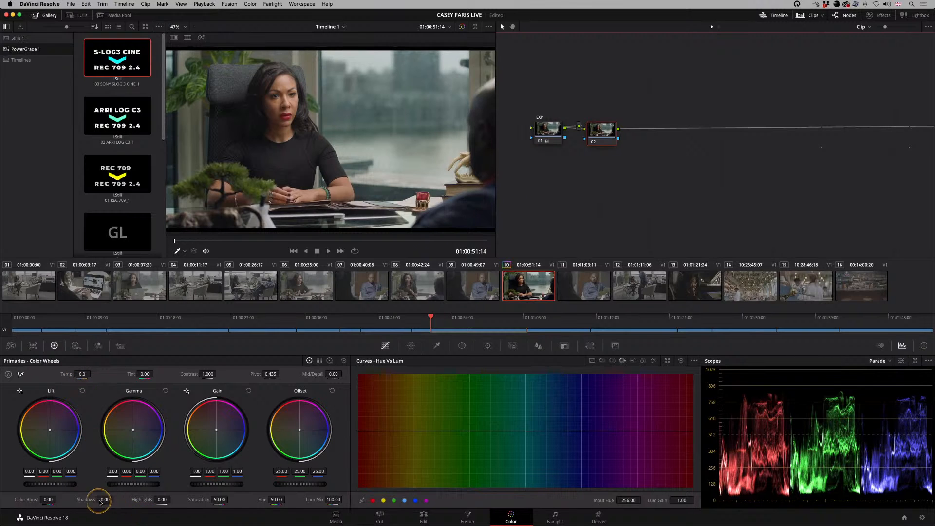
Step: Grade node 02 with Saturation 49.60, Temp -400 and Lift -0.01, label it temp sat, and add a serial node after it
drag(214, 502, 221, 500)
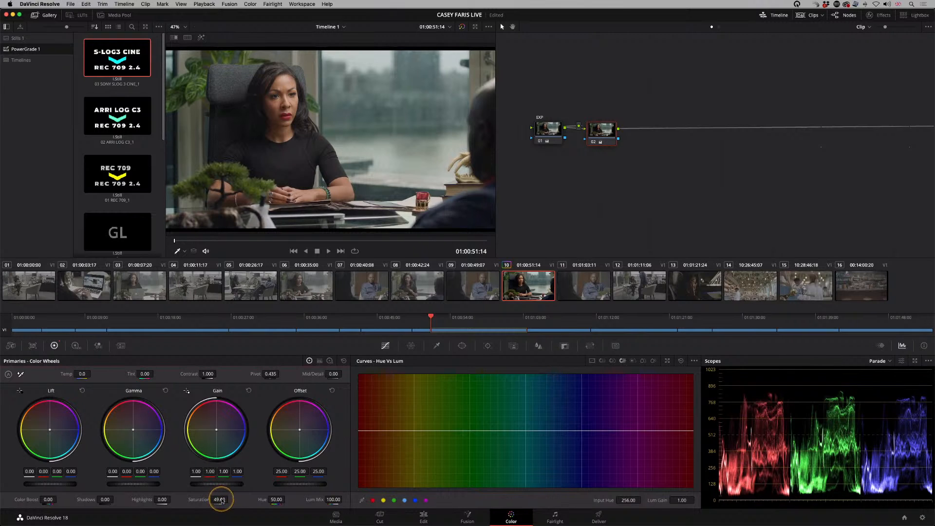
drag(79, 384, 70, 376)
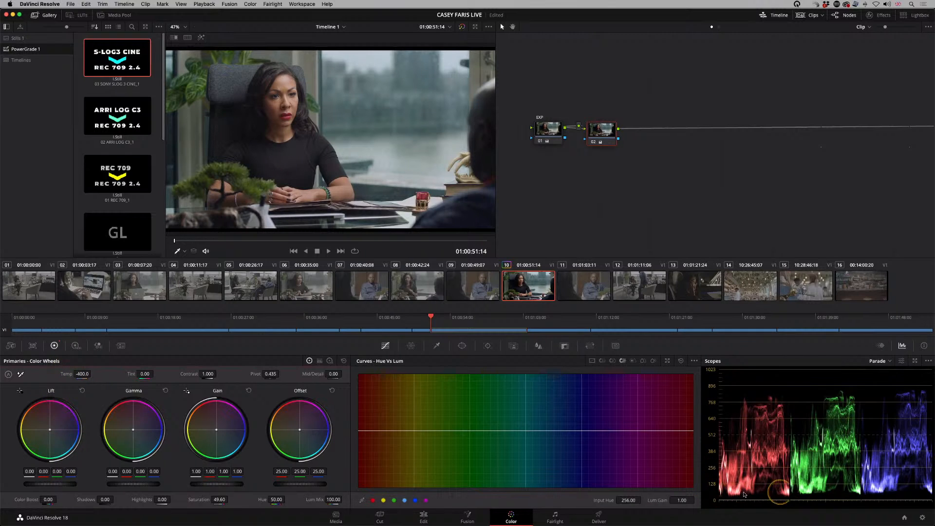
drag(63, 486, 41, 482)
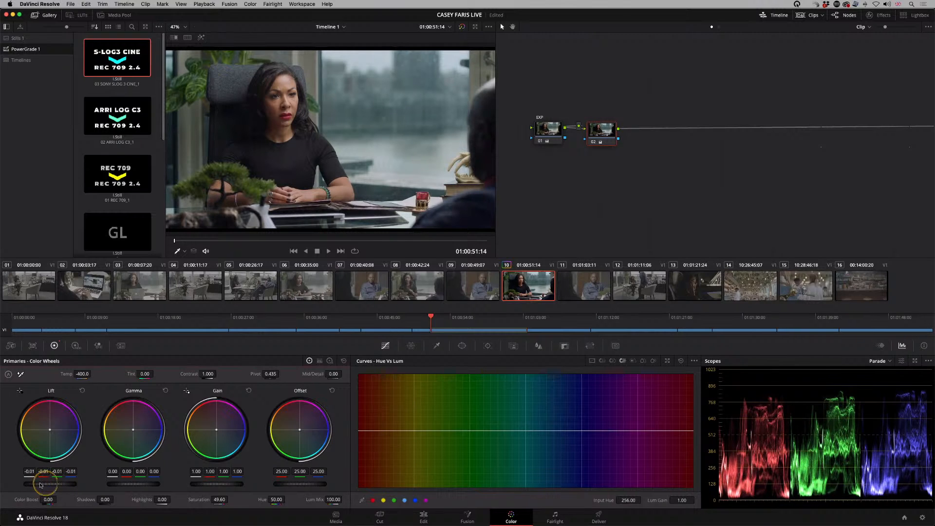
click(602, 136)
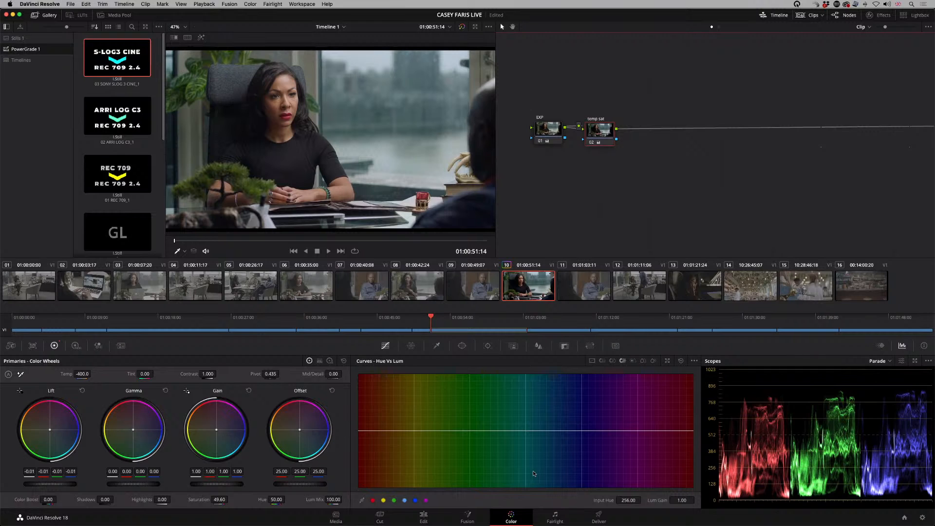
key(alt+s)
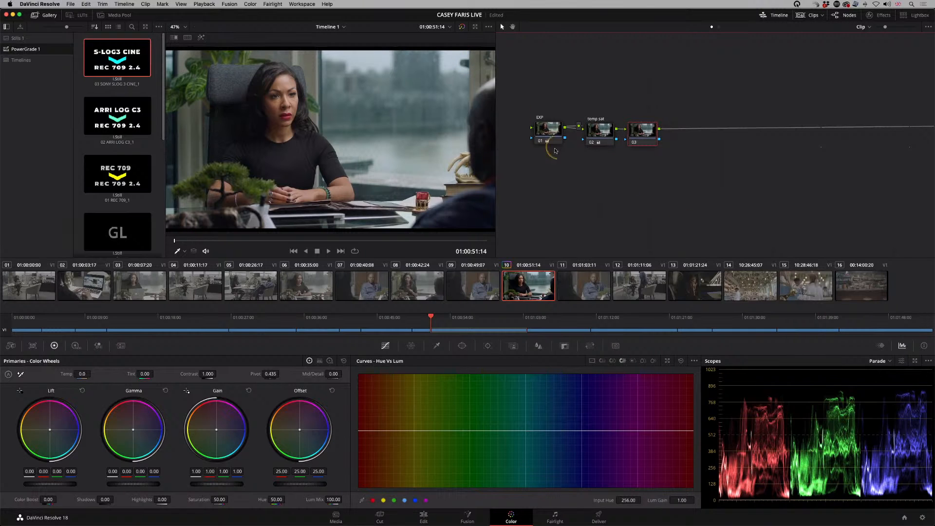
Step: Try a magenta Offset tint of 32.24, 22.10, 30.86 on node 03, and reset the node's grade
click(539, 106)
drag(277, 440, 350, 412)
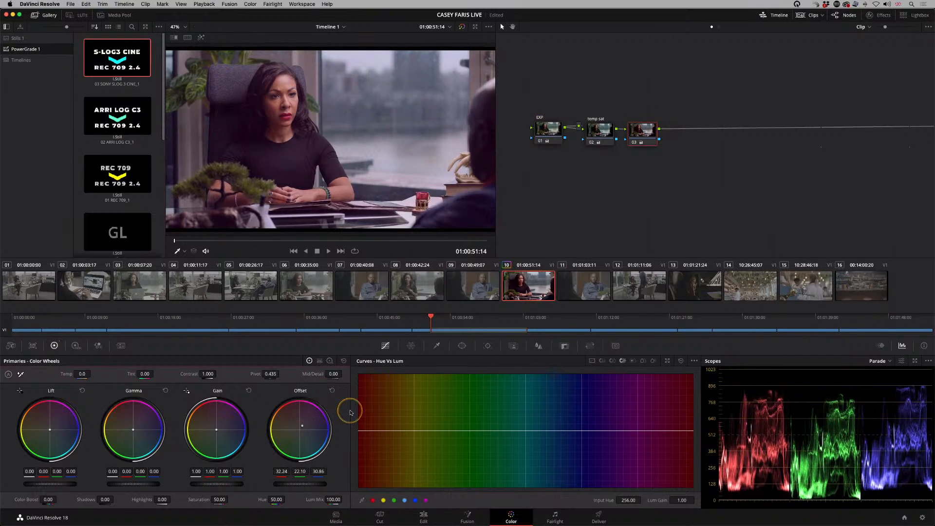
right_click(643, 131)
click(658, 174)
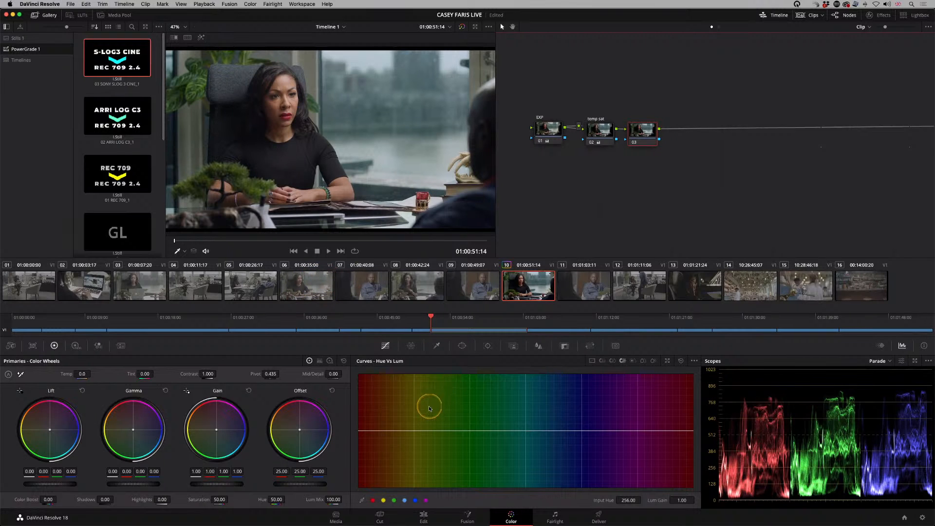
Step: Shift node 03 slightly and add two nodes parallel to it
drag(642, 133, 648, 130)
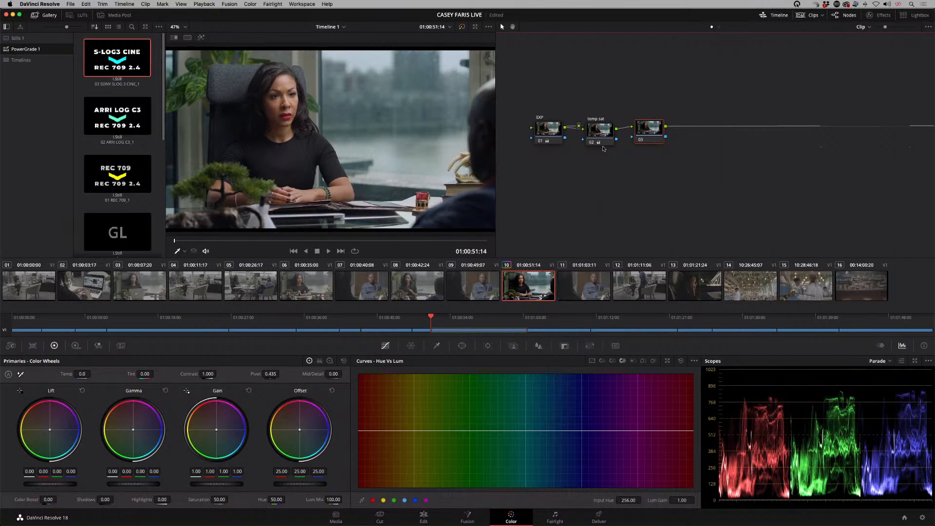
key(alt+p)
key(alt+p)
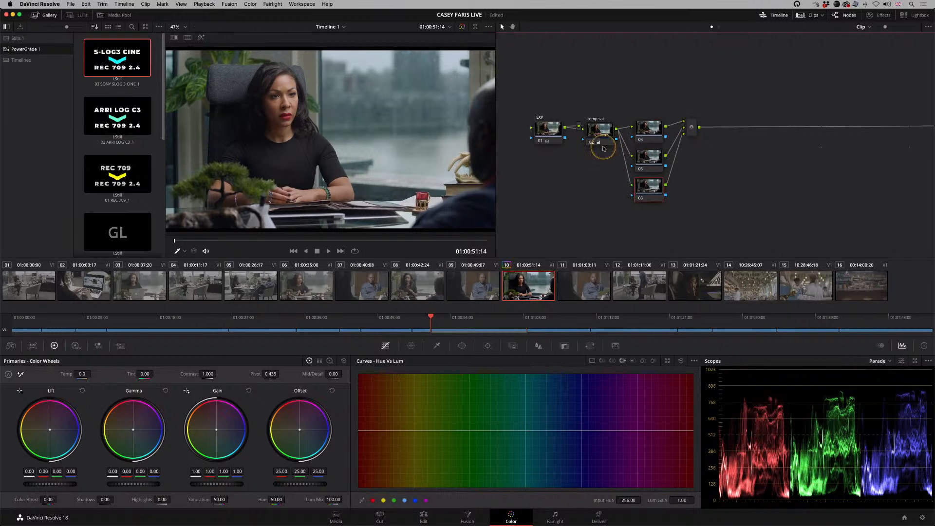
Step: Spread nodes 03, 05 and 06 into an evenly spaced column and centre the parallel mixer beside them
drag(650, 188, 650, 201)
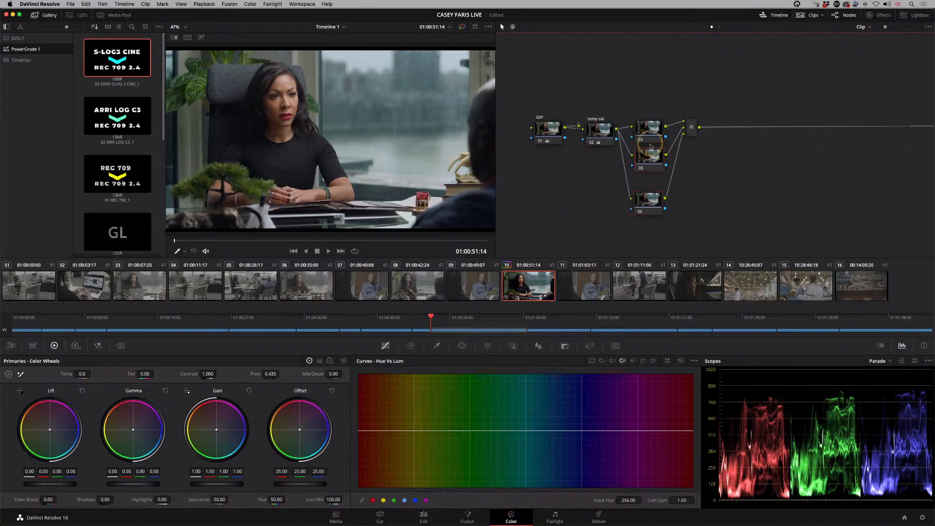
drag(653, 137, 690, 148)
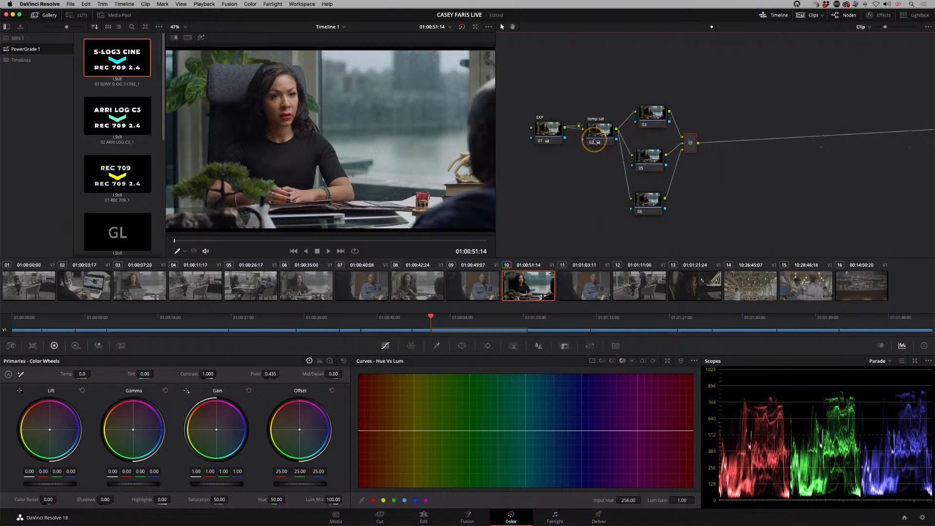
drag(654, 117, 648, 118)
drag(651, 154, 650, 152)
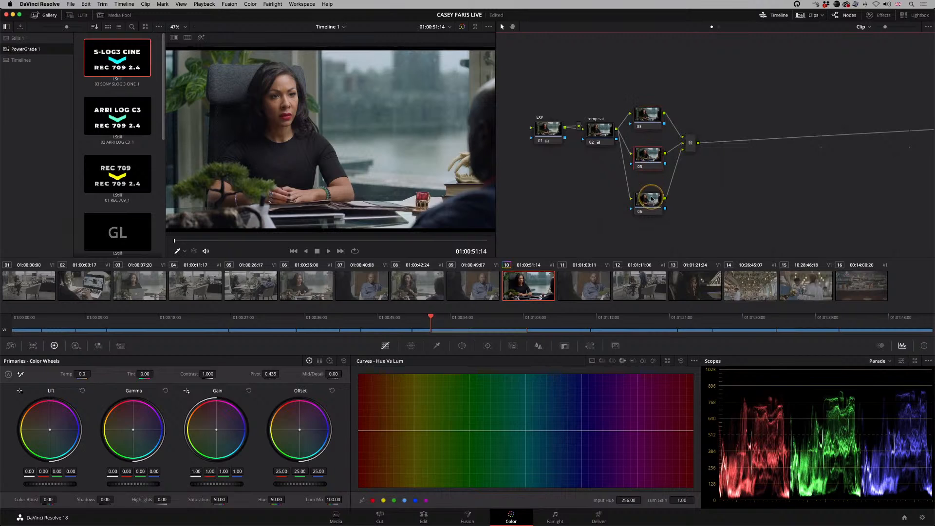
drag(651, 204, 651, 203)
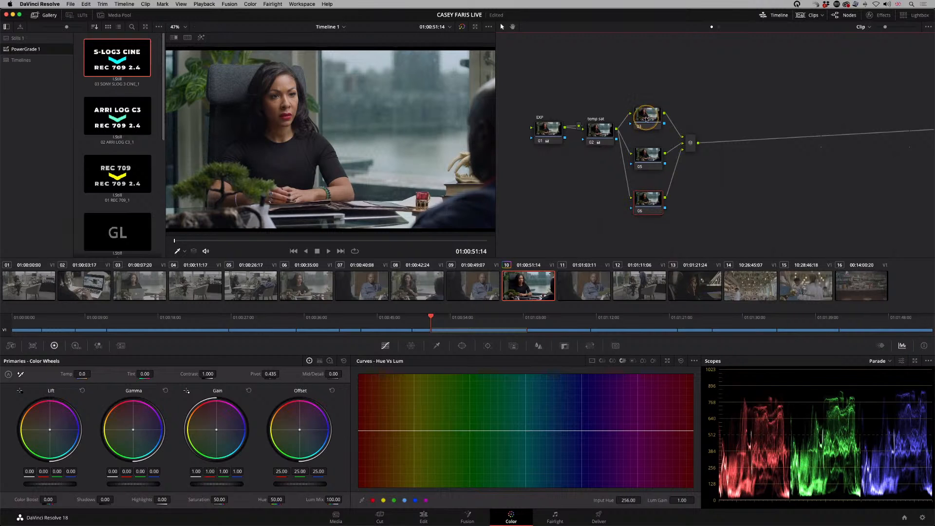
drag(649, 122, 651, 126)
drag(648, 161, 650, 160)
click(650, 203)
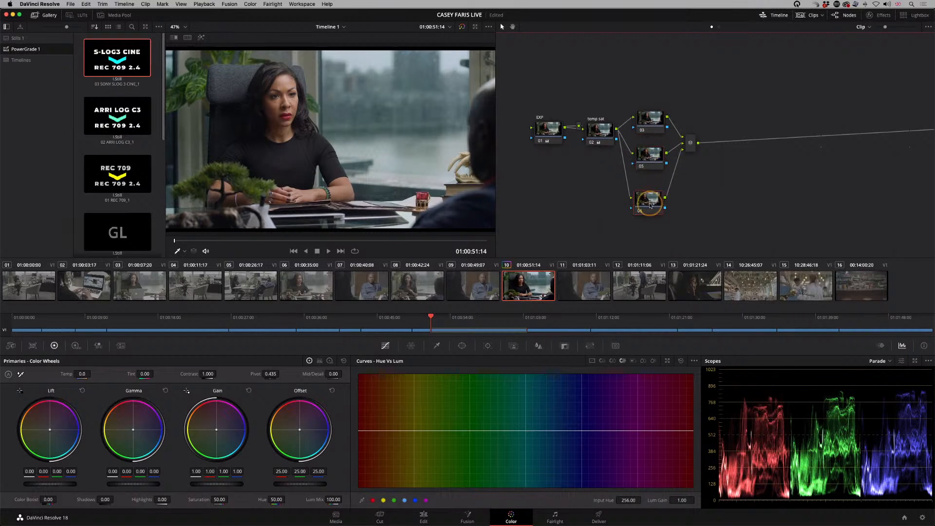
drag(653, 120, 649, 160)
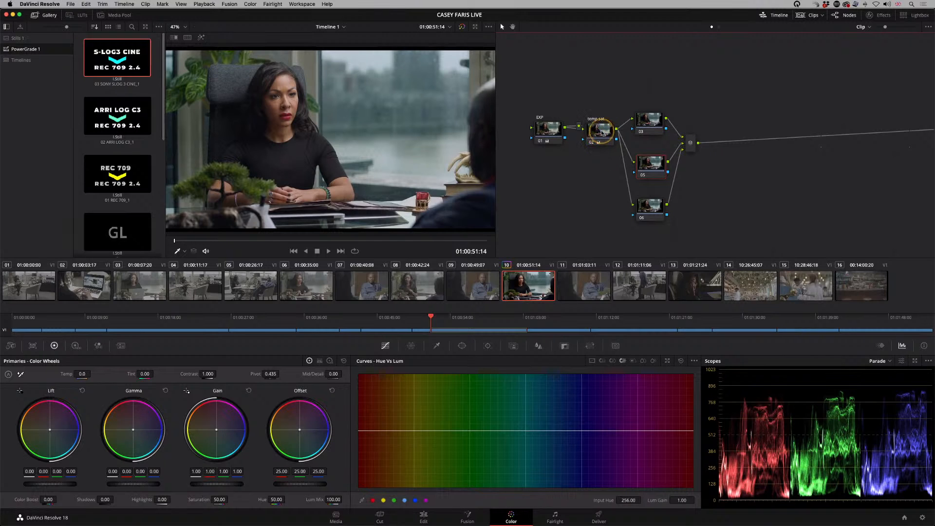
Step: Try a subtle magenta Offset tint of 27.82, 23.68, 28.11 on parallel node 03, and reset the node's grade
drag(640, 127, 638, 129)
drag(295, 438, 317, 418)
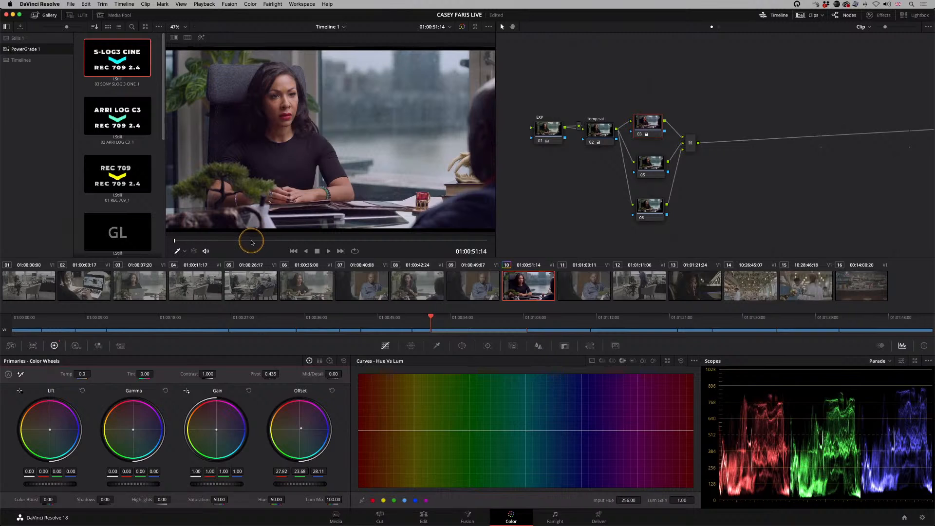
right_click(647, 127)
click(663, 162)
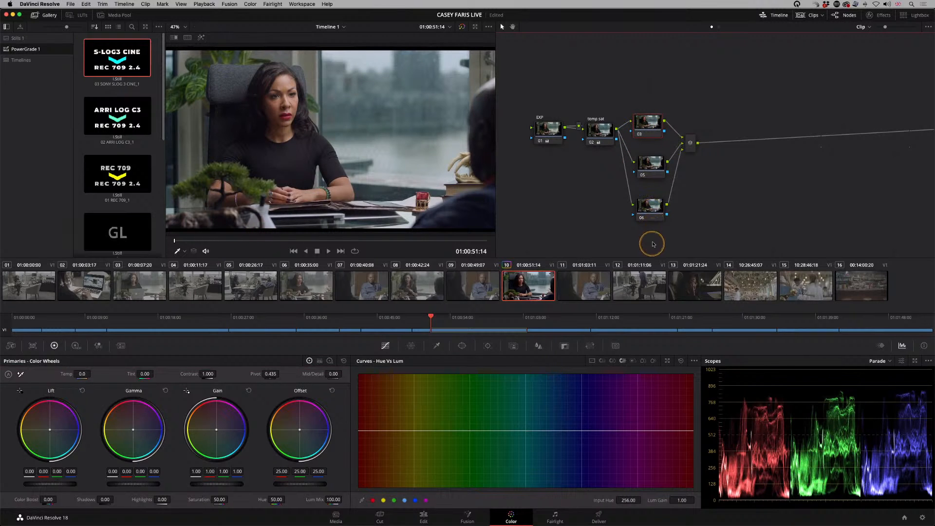
right_click(601, 132)
click(597, 133)
Step: Try adding a fourth node to the mixer below node 06, and delete it
click(652, 208)
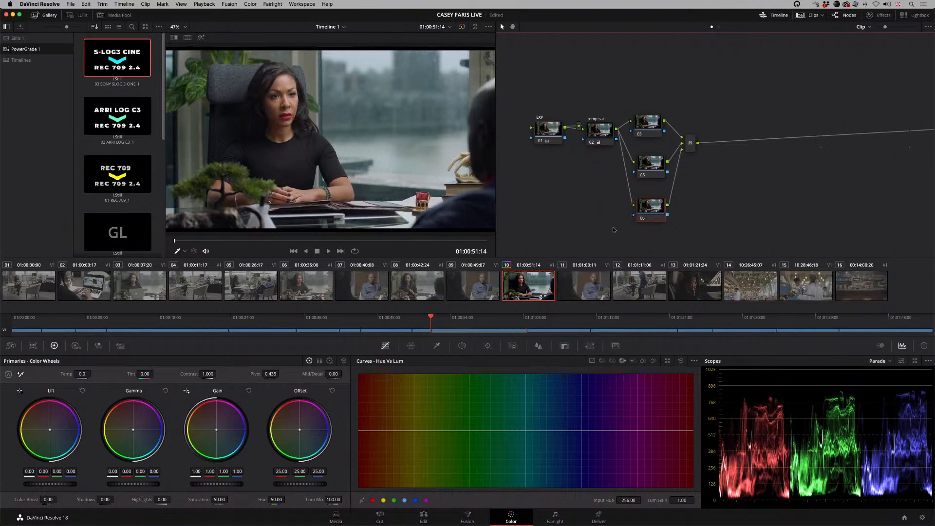
key(alt+l)
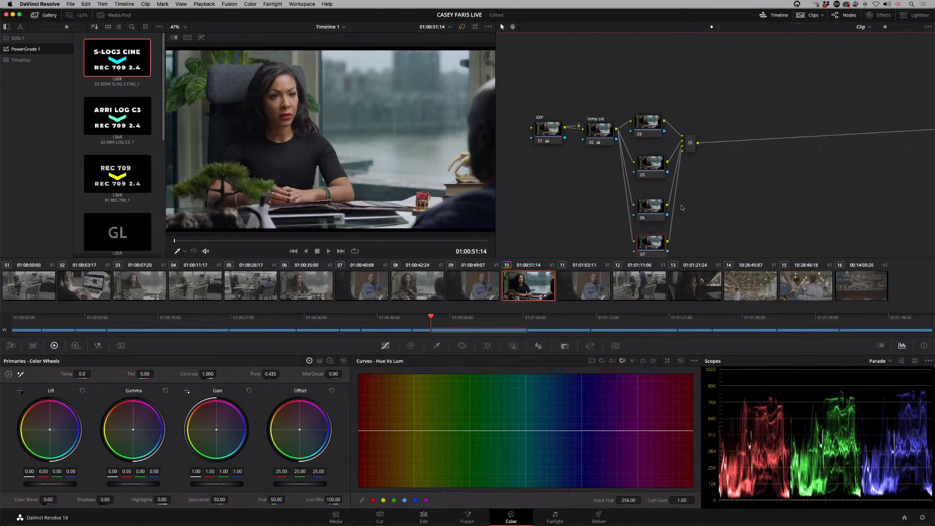
key(Delete)
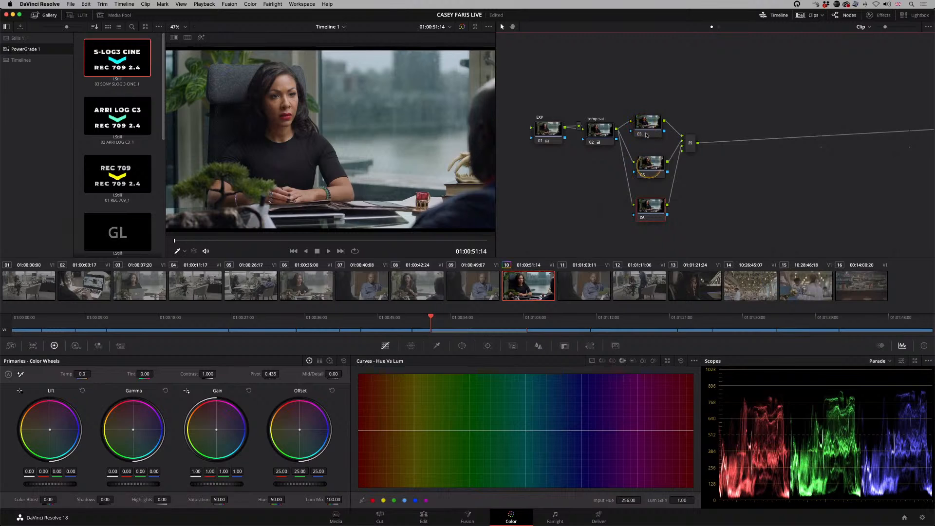
Step: Move node 03 slightly higher and activate a Curve window on it
drag(645, 133, 651, 127)
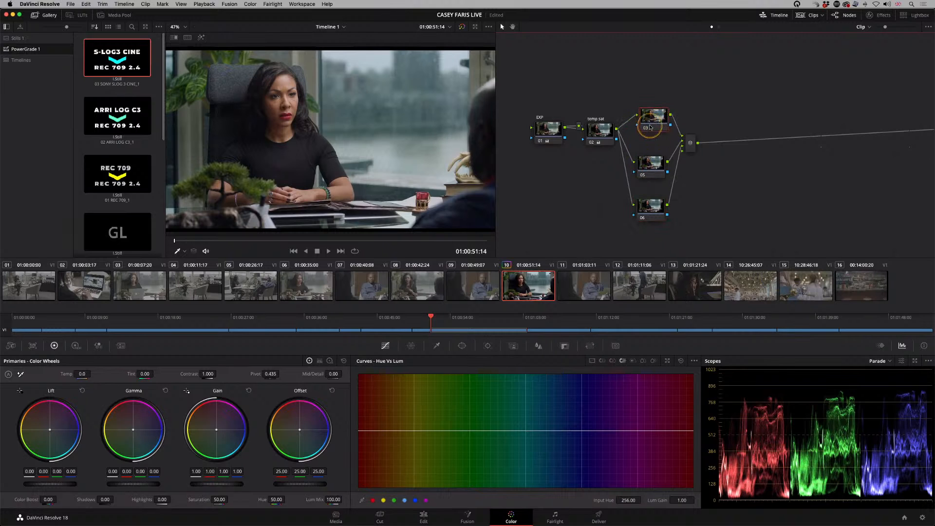
click(462, 345)
click(366, 452)
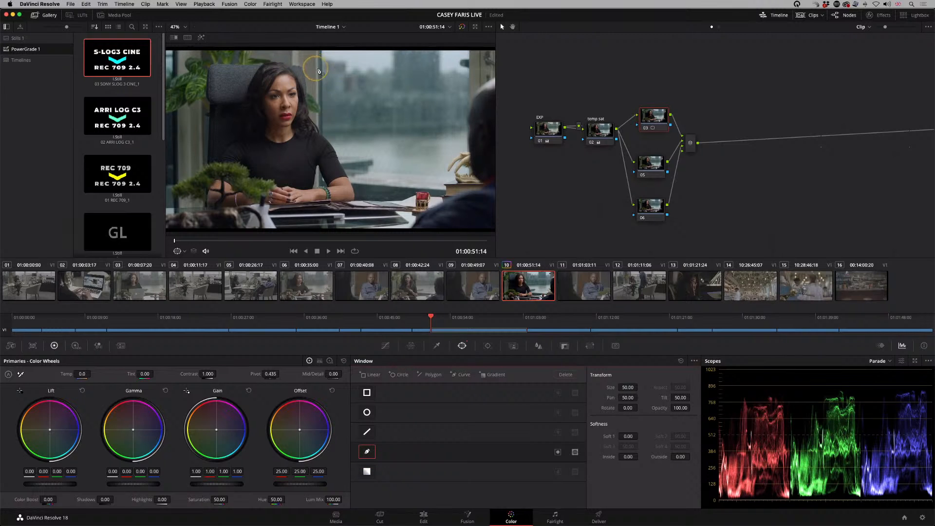
scroll(319, 90, down, 3)
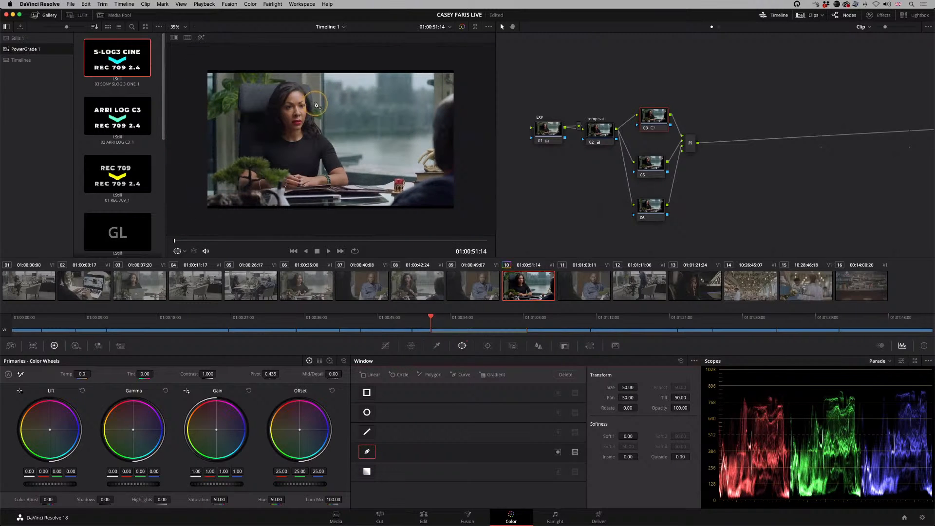
click(179, 28)
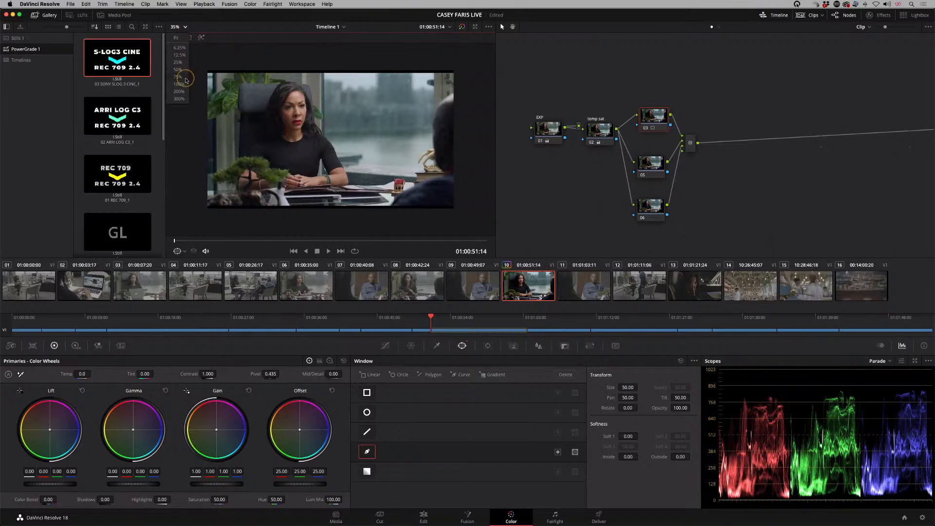
click(181, 64)
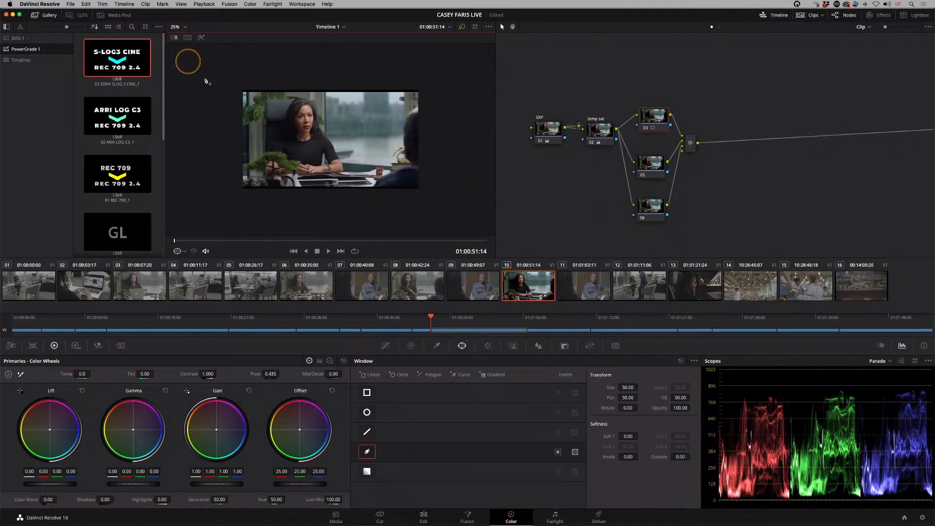
Step: Draw a closed curve around the glass background and foreground man, extending beyond the frame, and set its outside softness to 4.64
click(310, 86)
click(320, 109)
click(329, 136)
click(350, 174)
click(360, 194)
click(393, 205)
click(425, 198)
click(441, 187)
click(454, 138)
click(445, 99)
click(436, 78)
click(412, 67)
click(386, 60)
click(361, 57)
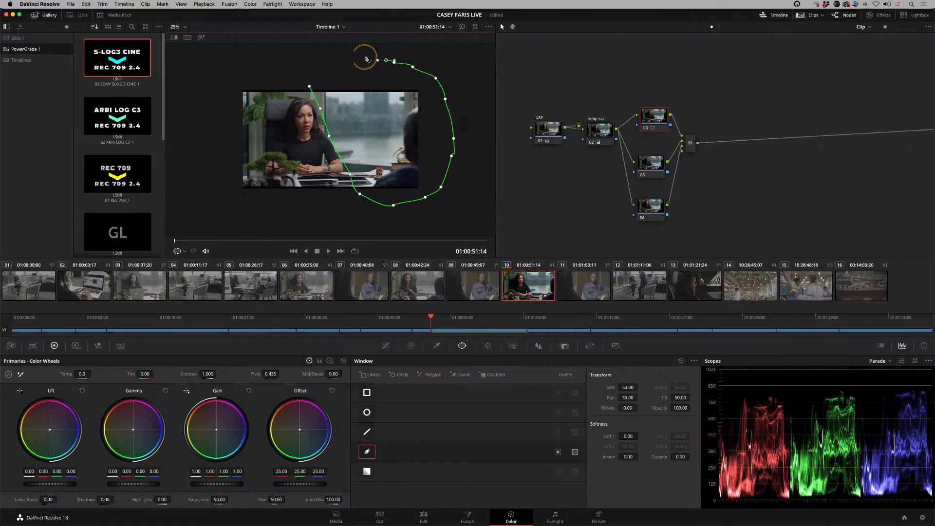
click(336, 61)
click(324, 64)
click(310, 86)
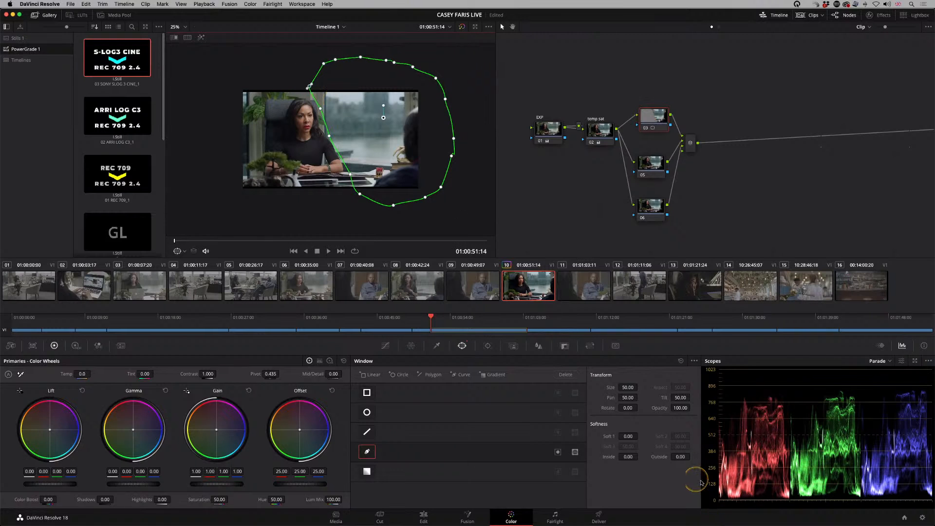
drag(680, 456, 774, 455)
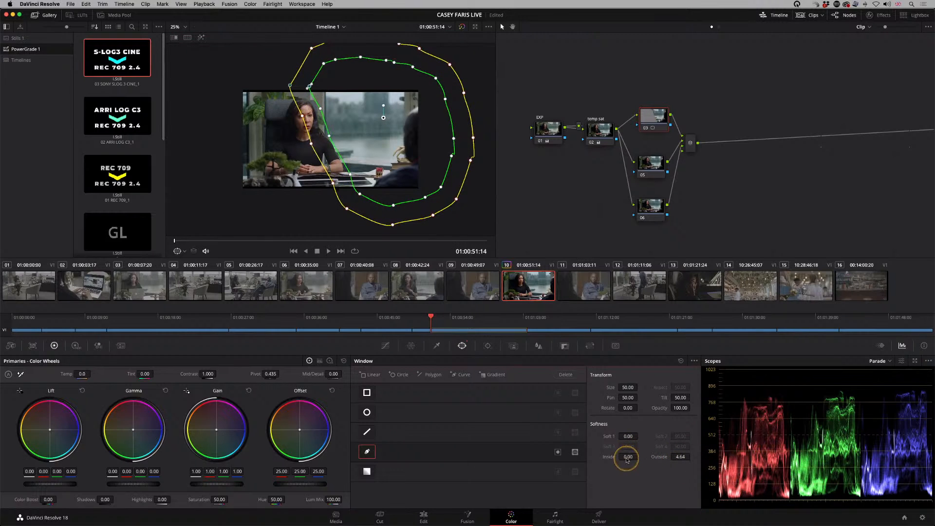
Step: Set the curve window's inside softness to 4.12 and lower node 03's Offset to 19.25 on all channels
drag(625, 458, 702, 451)
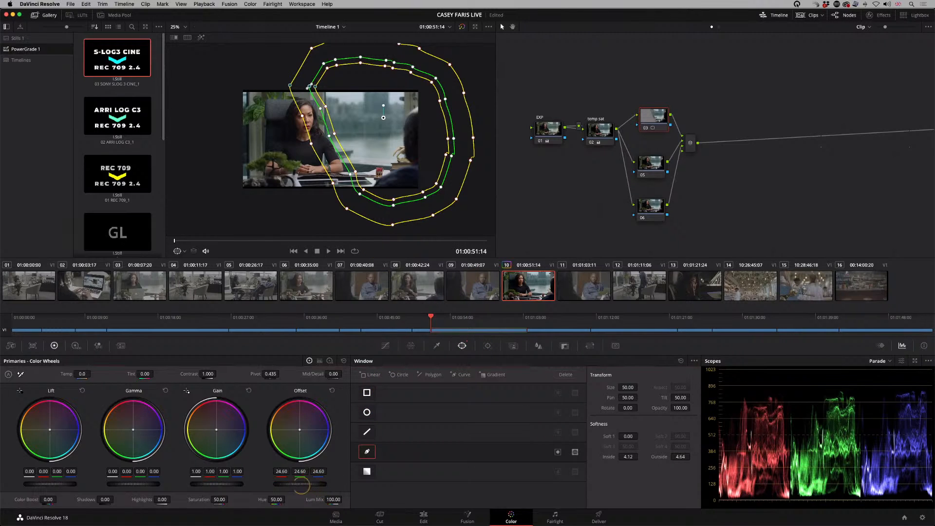
drag(305, 485, 281, 486)
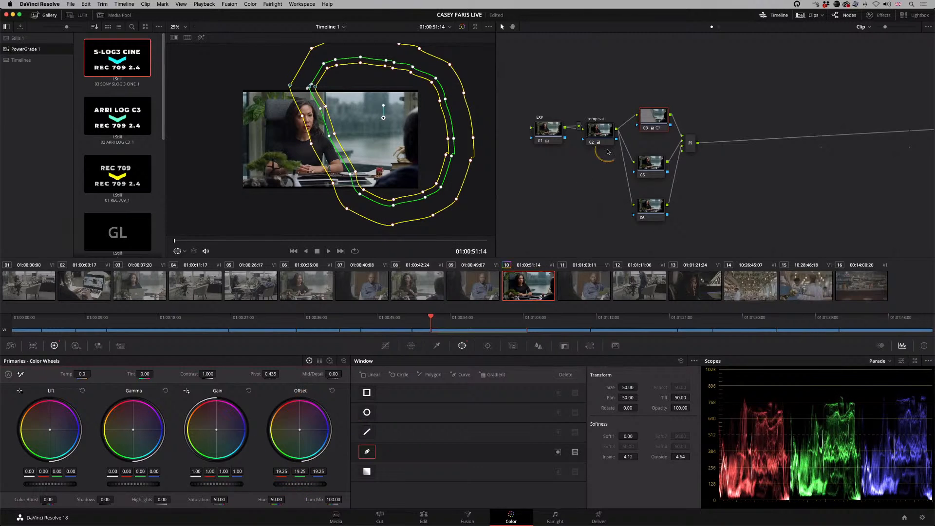
Step: Toggle node 03 off and on repeatedly to compare the image with and without the background adjustment
click(658, 118)
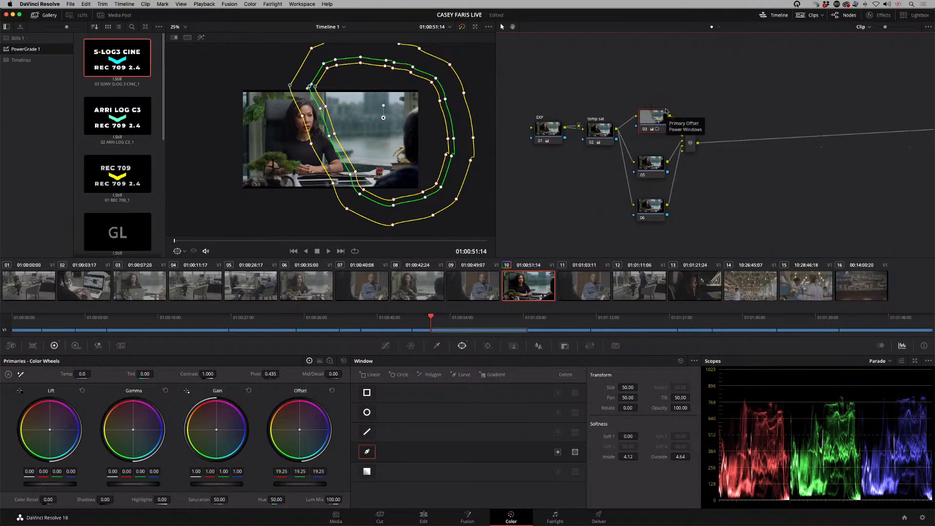
key(super+d)
key(super+d)
key(super+d)
key(super+d)
key(super+d)
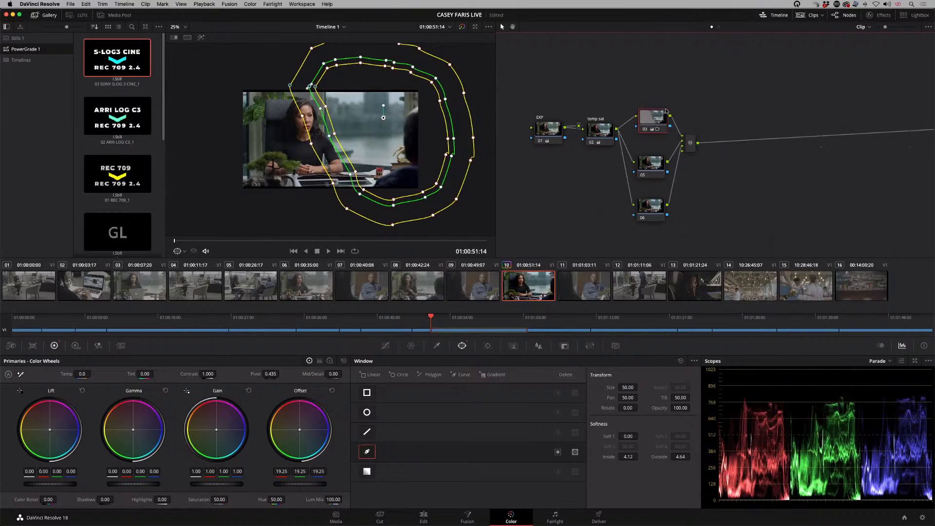
key(super+d)
key(super+d)
key(super+d)
key(super+d)
Step: Nudge the temp sat node slightly lower in the node graph
click(604, 130)
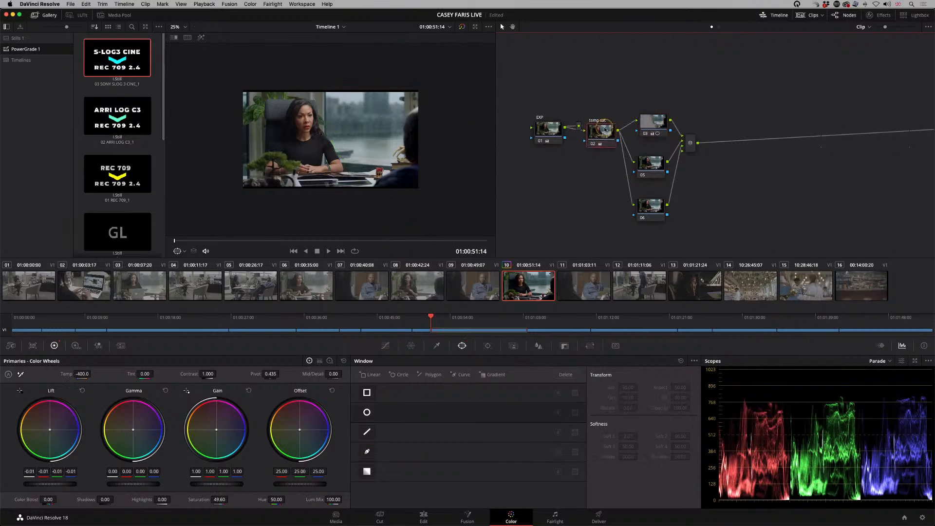
drag(605, 130, 606, 130)
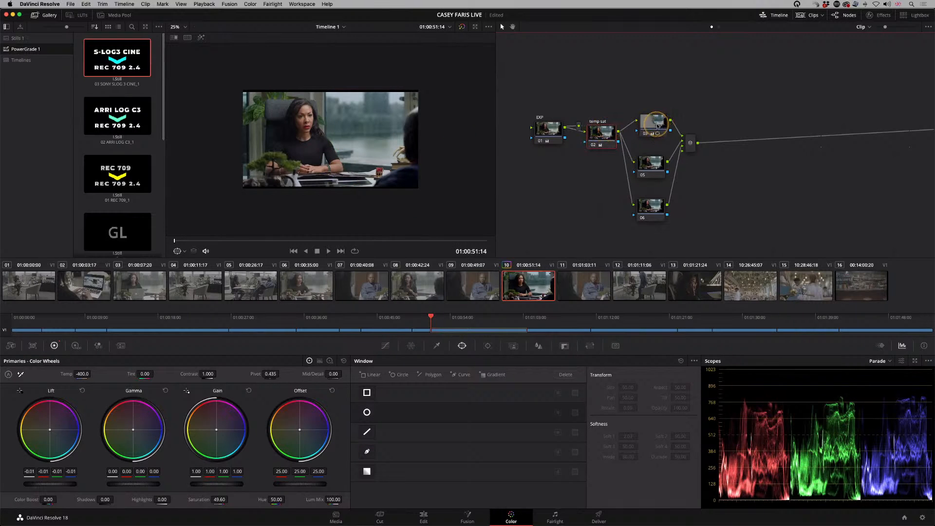
Step: Select parallel node 05, zoom the viewer to 75%, and bring up its Curves controls
click(652, 163)
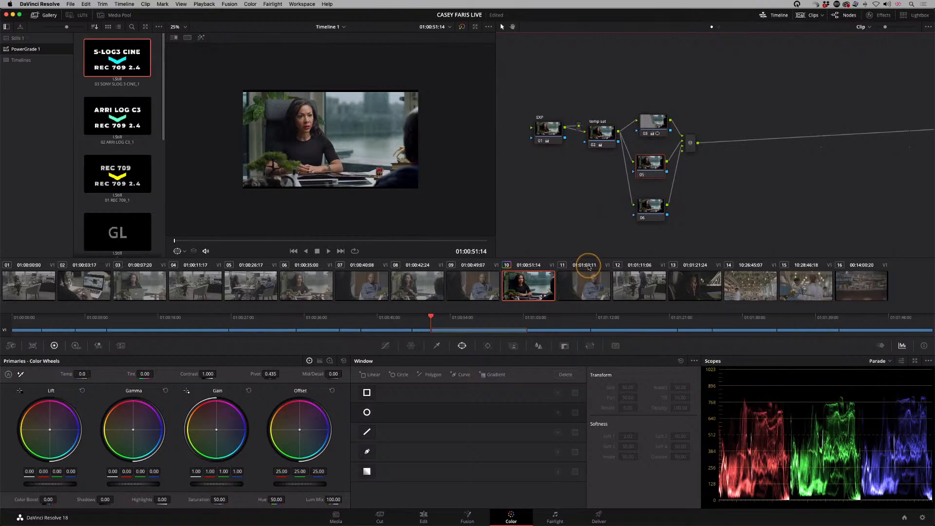
click(184, 27)
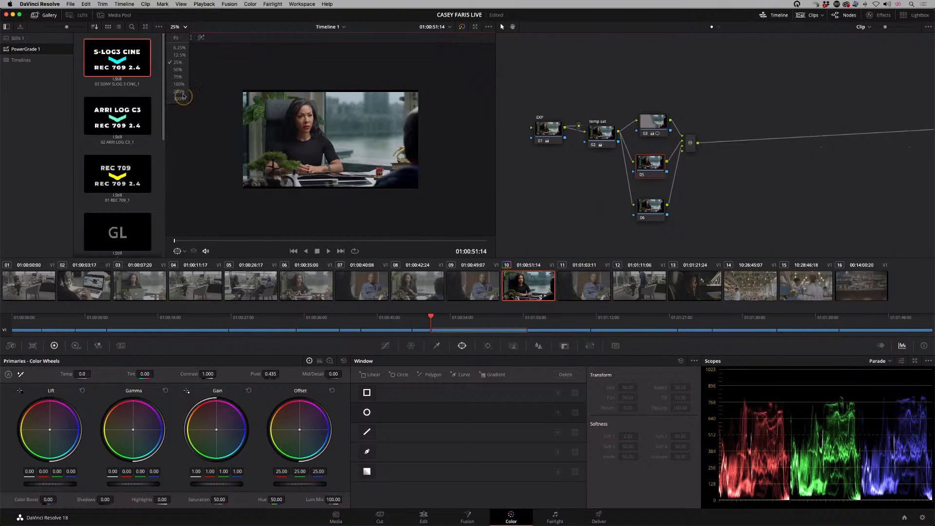
click(180, 76)
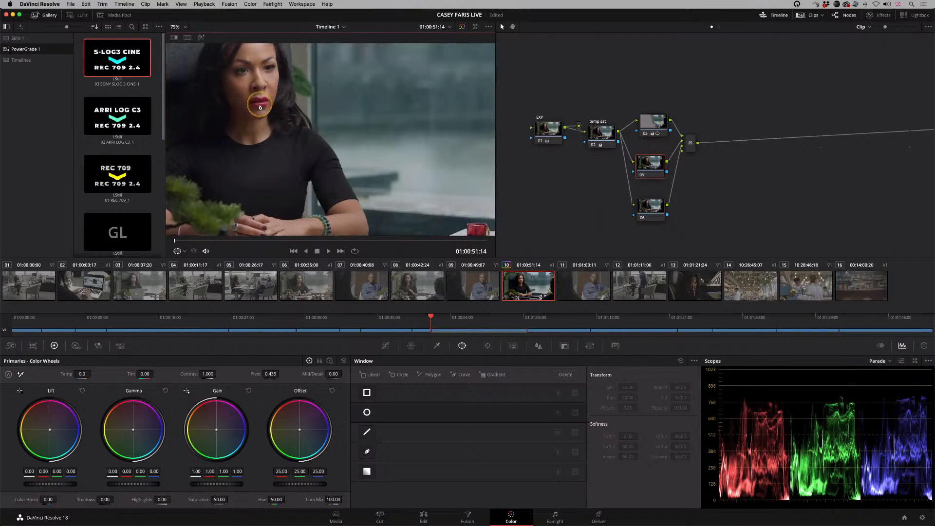
click(645, 170)
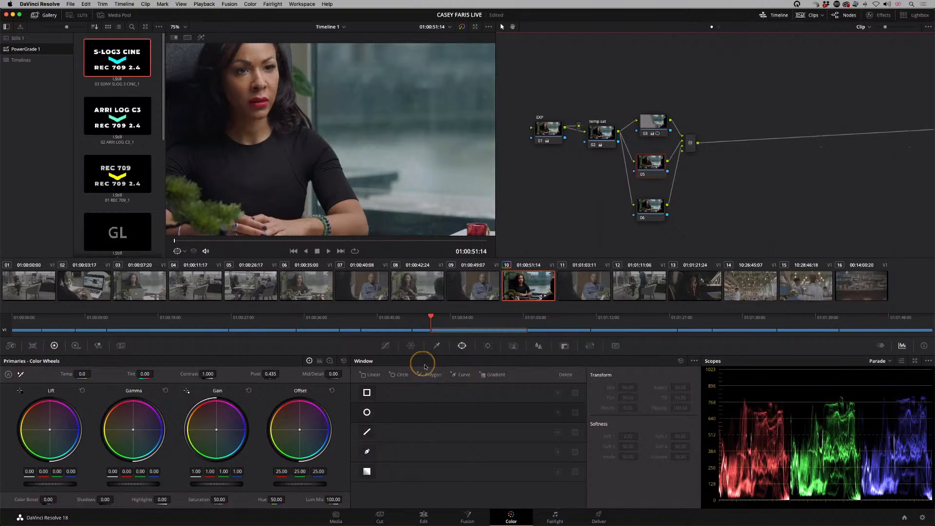
click(386, 350)
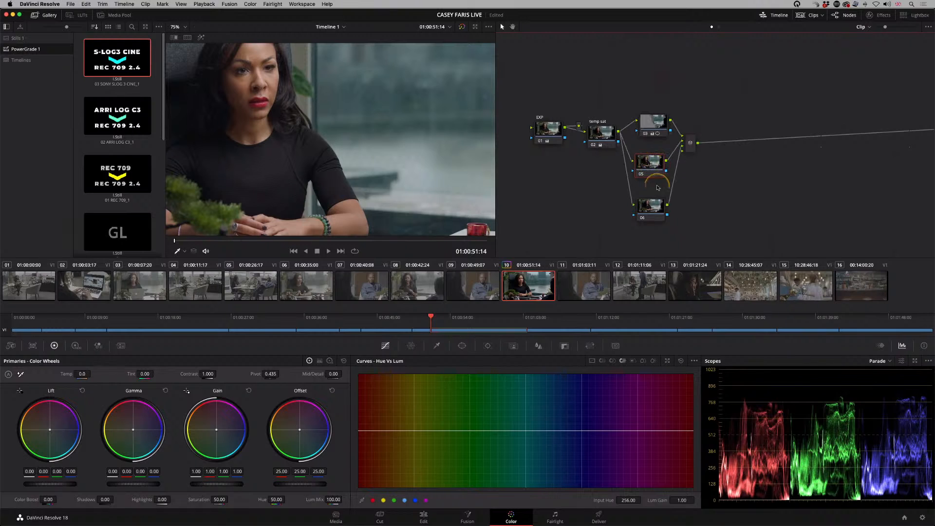
Step: Try sampling the woman's lips on node 05's Hue Vs Lum curve, and reset the curve
click(269, 103)
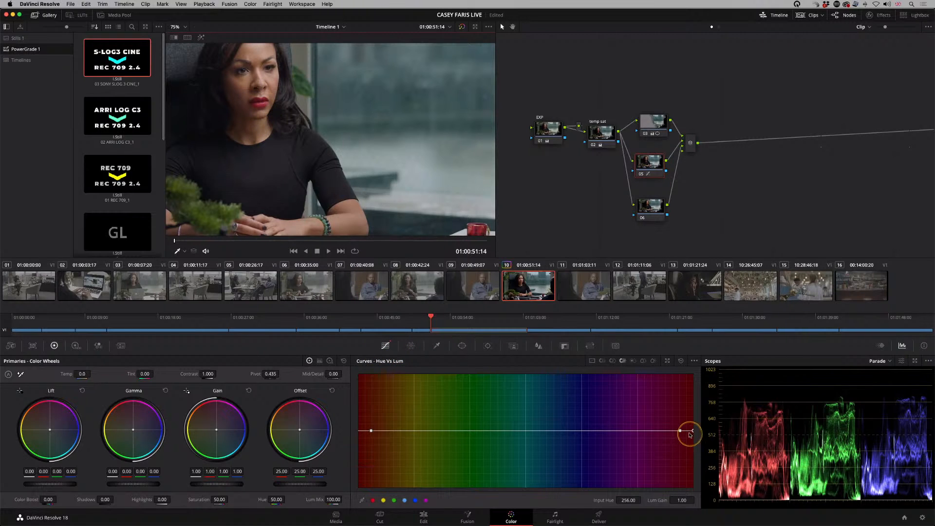
drag(692, 430, 692, 430)
click(681, 361)
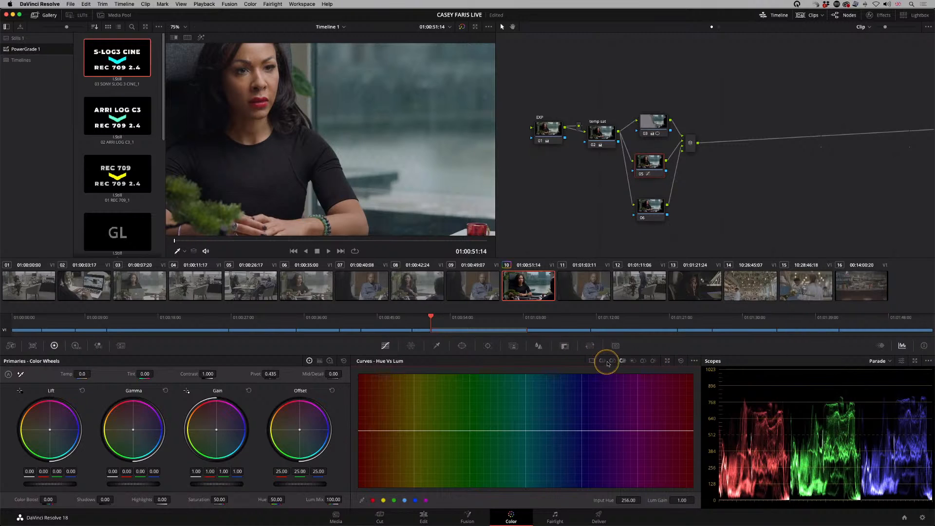
Step: Sample the woman's lips on node 05's Hue Vs Sat curve and lower that point to input hue 250.12, saturation 0.89
click(603, 360)
click(613, 361)
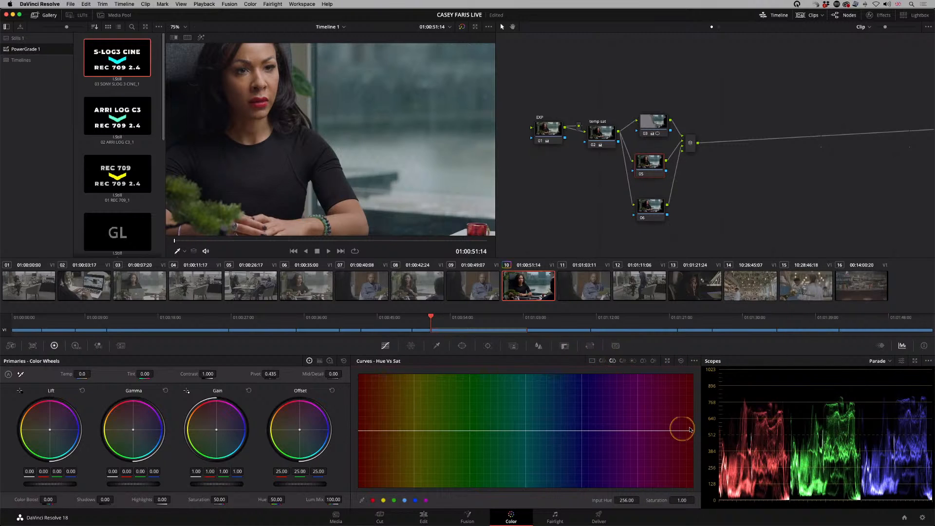
click(262, 101)
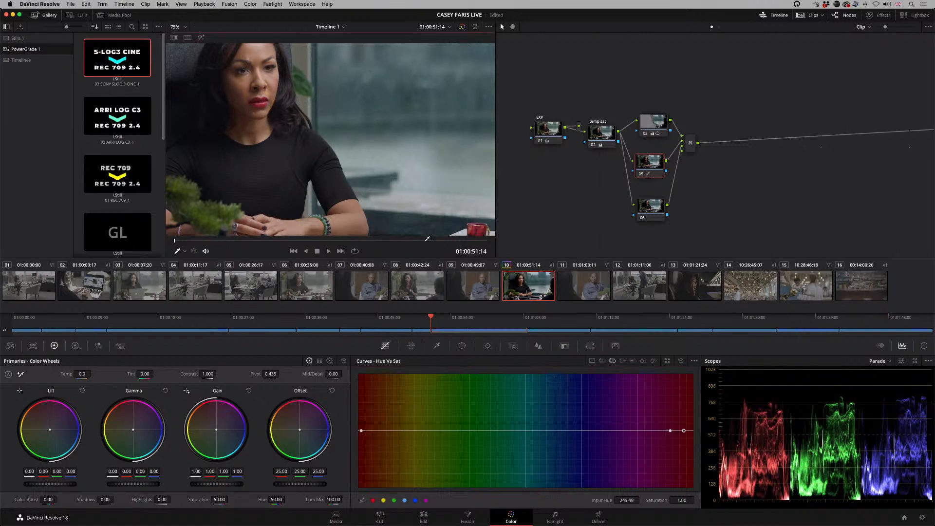
drag(686, 431, 688, 437)
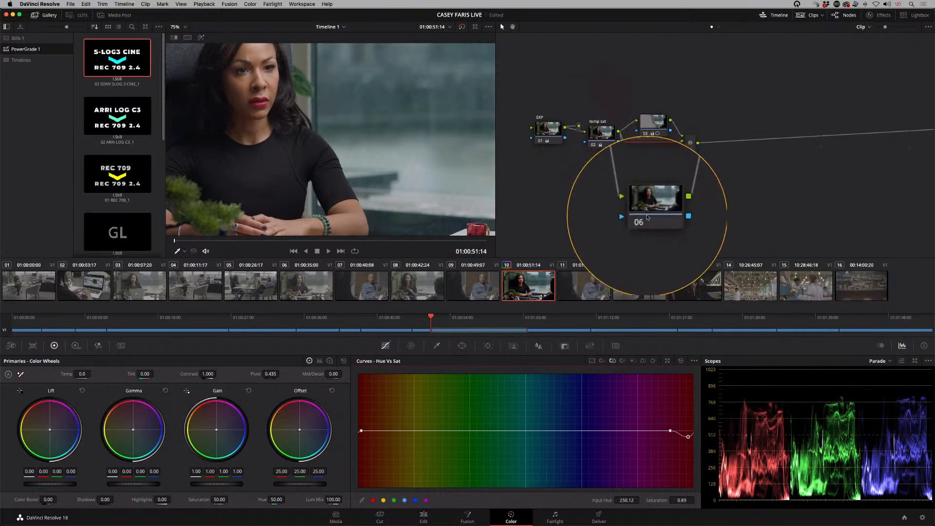
Step: Nudge parallel nodes 05 and 03 slightly lower in the node graph
click(645, 98)
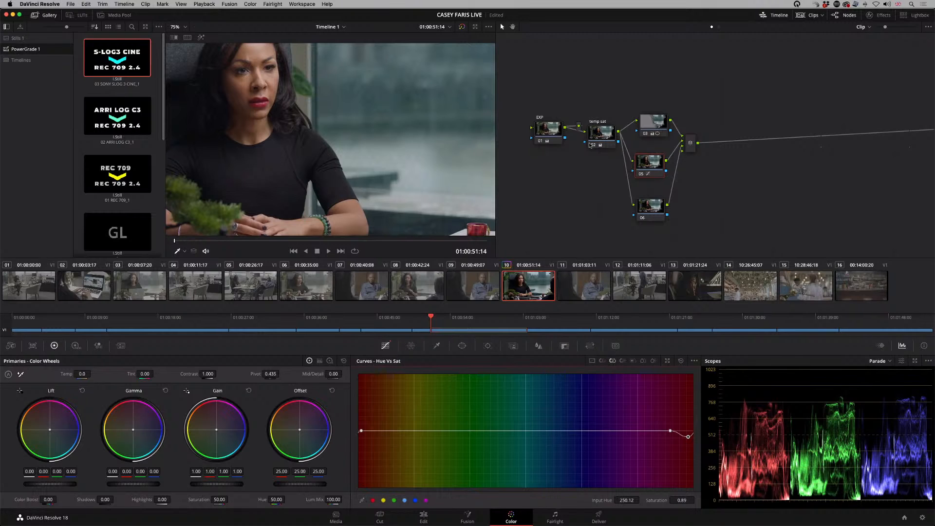
click(656, 166)
drag(655, 167, 657, 172)
drag(651, 126, 650, 128)
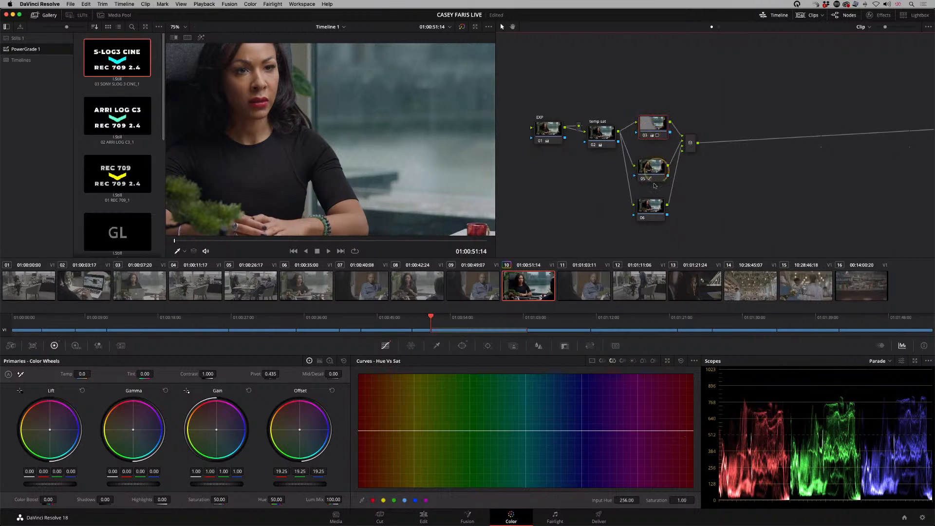
Step: Fit the whole frame in the viewer and add a serial node after the parallel mixer
click(653, 214)
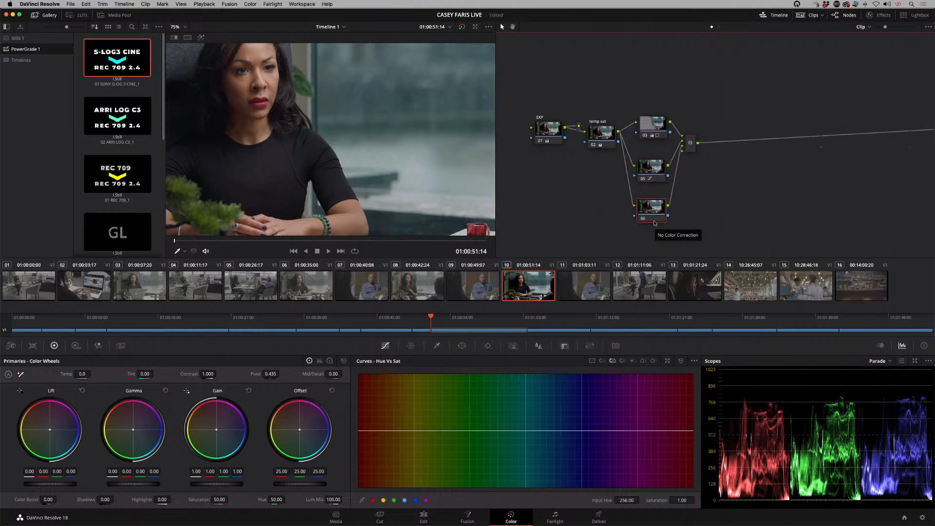
click(180, 27)
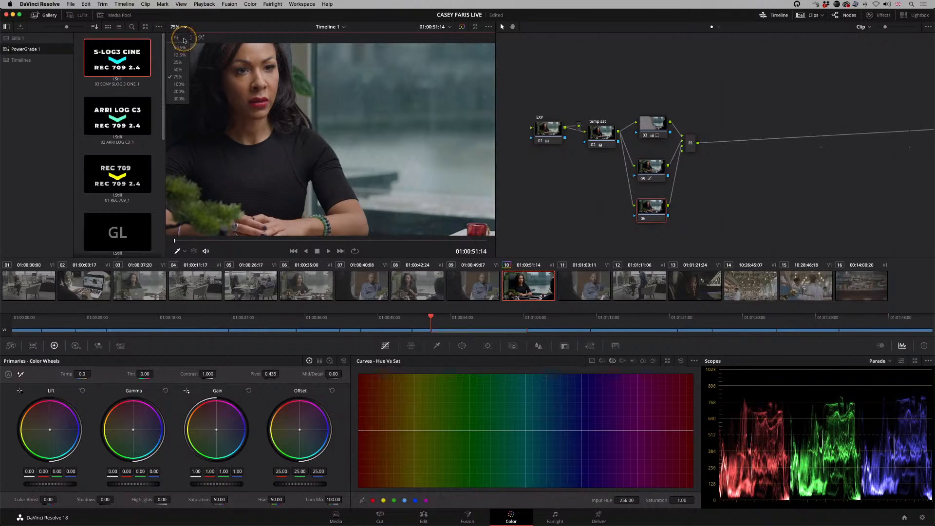
click(176, 38)
click(689, 143)
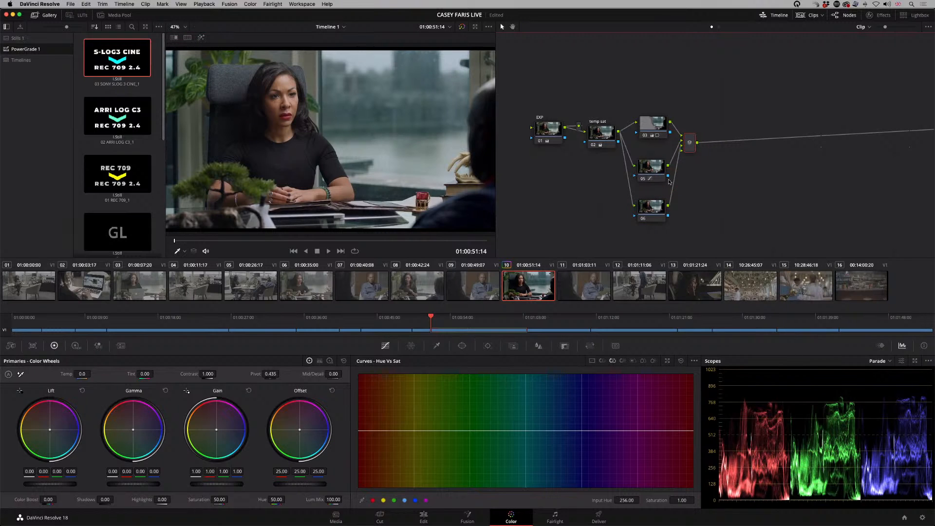
key(alt+s)
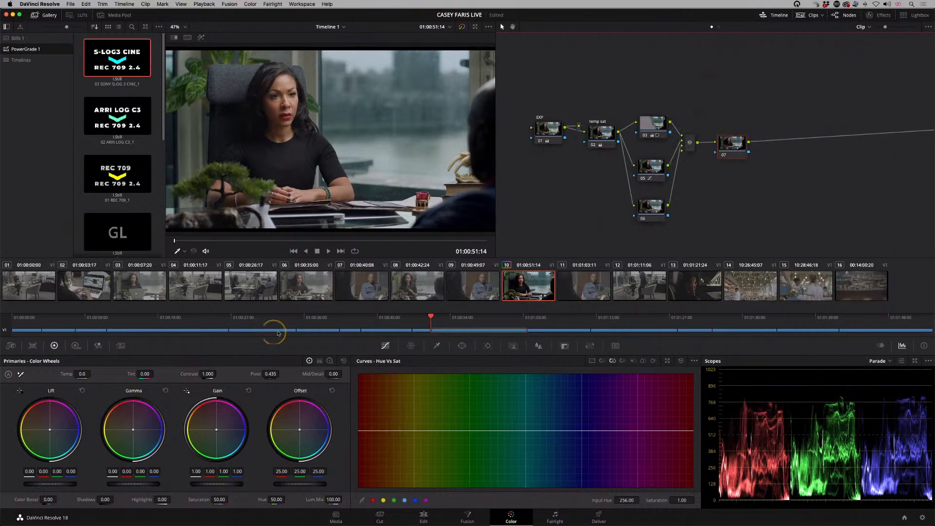
Step: Try a contrast of 1.220 on node 07, and reset the node's grade
drag(206, 376, 248, 378)
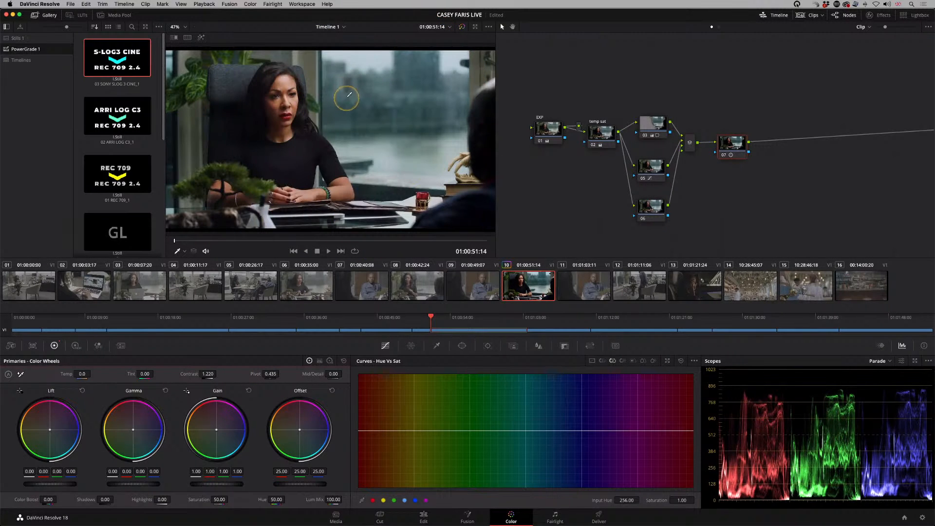
right_click(735, 145)
click(741, 152)
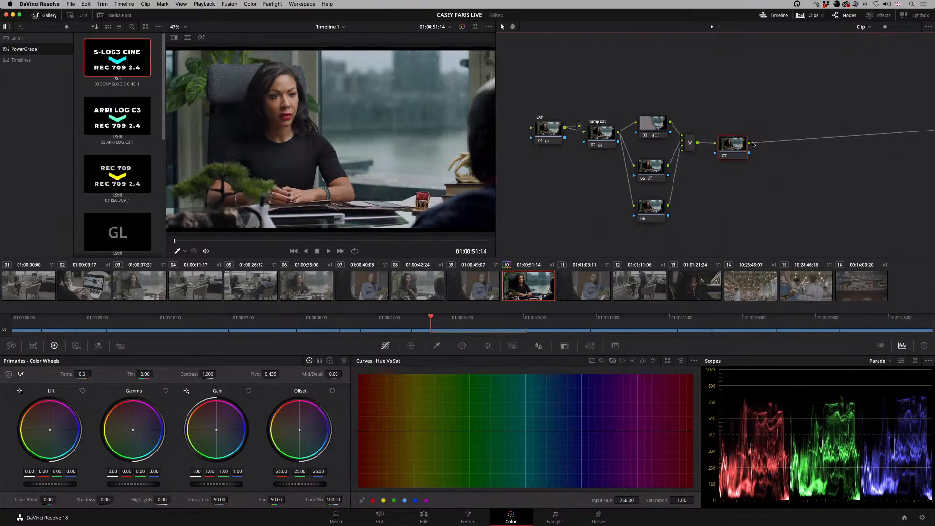
Step: Add a serial node after node 07 and activate a Circle window on it
key(alt+s)
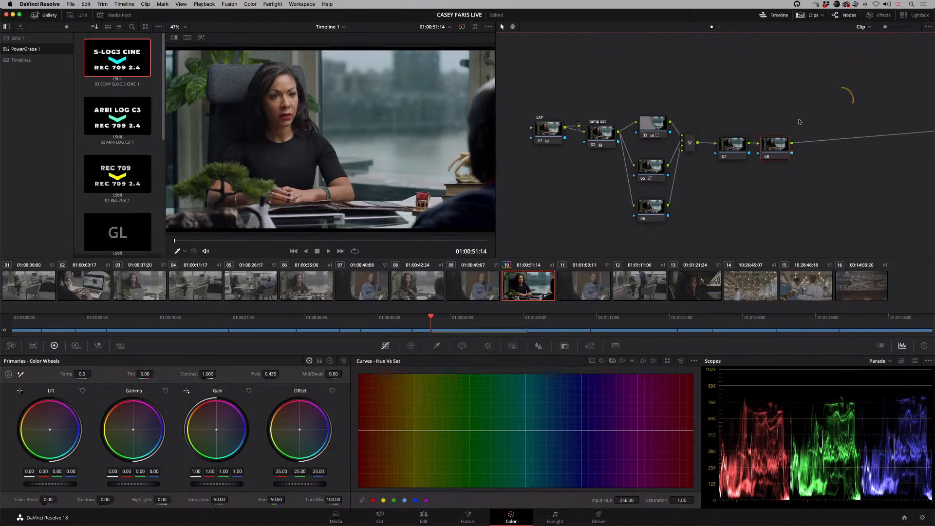
drag(773, 148, 772, 146)
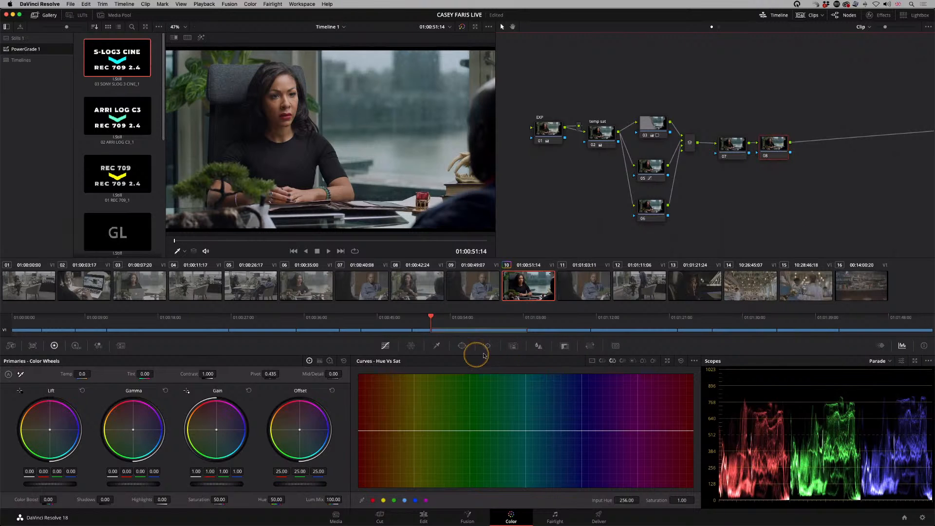
click(462, 346)
click(370, 415)
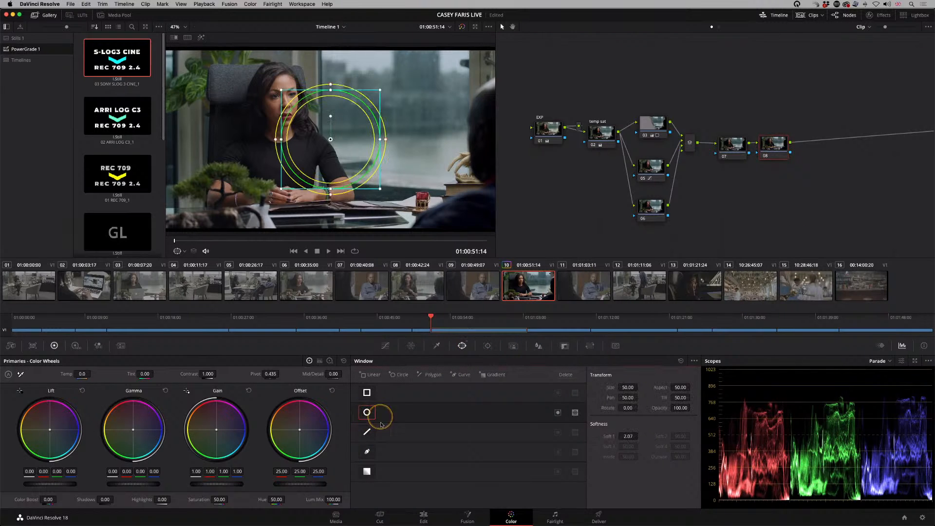
Step: Stretch the circle into a wide ellipse around the woman, with size 61.85, aspect 67.87 and softness 6.49
drag(386, 140, 455, 139)
drag(330, 90, 330, 43)
drag(359, 157, 353, 146)
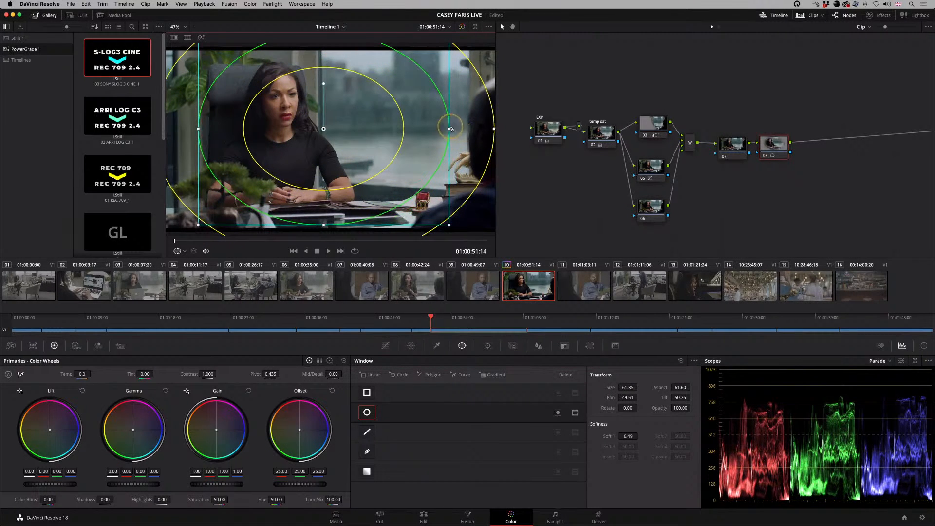
drag(449, 136, 478, 156)
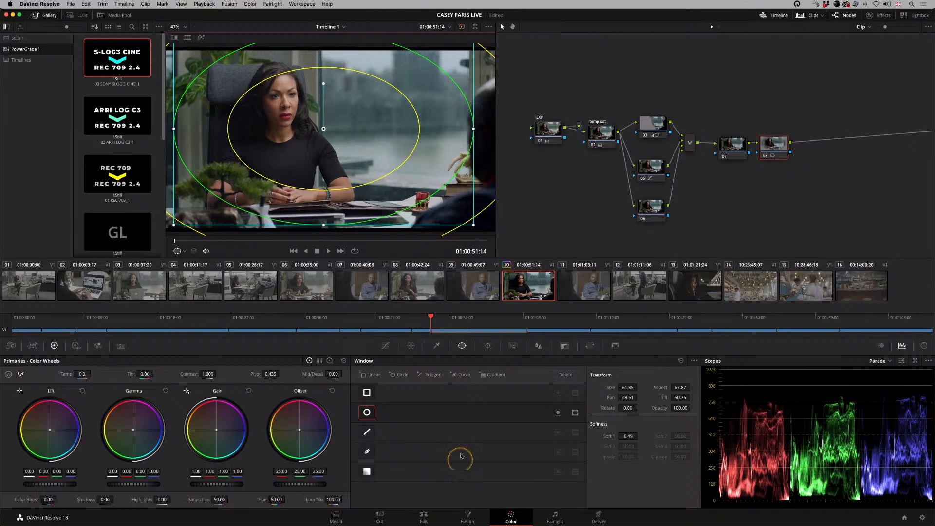
Step: Invert the ellipse window and lower node 08's Offset to 11.90 on all channels to darken the frame edges
click(558, 412)
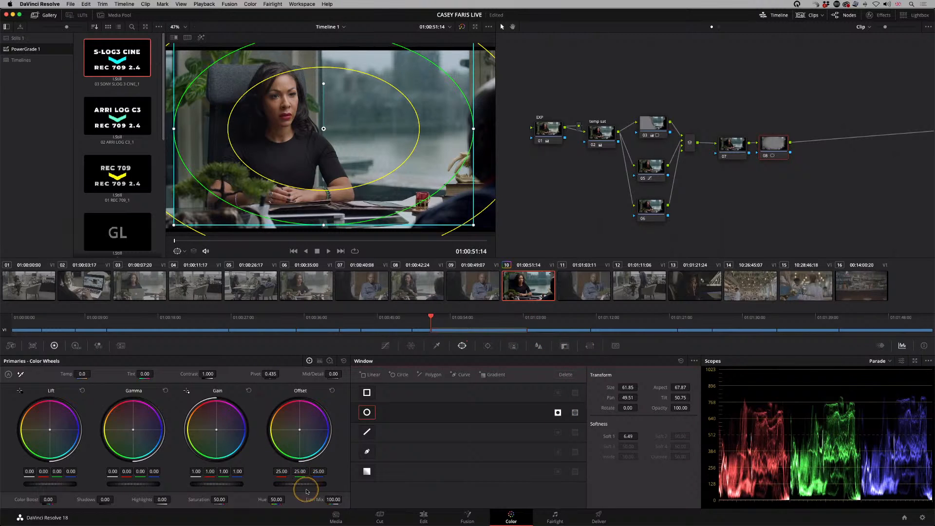
drag(307, 491, 180, 417)
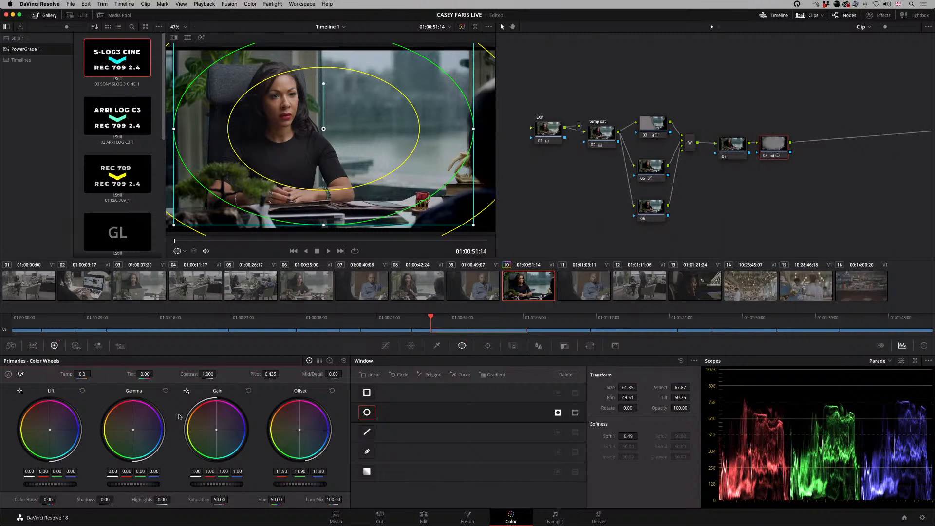
Step: Toggle node 08 and the grade off and on repeatedly to compare the image before and after
key(super+d)
key(super+d)
key(super+d)
key(super+d)
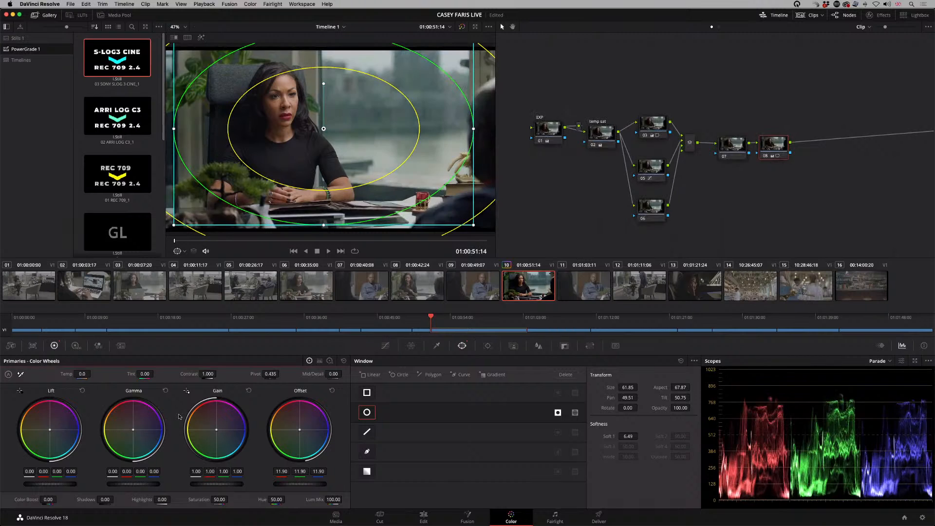
key(alt+d)
key(alt+d)
key(alt+d)
key(alt+d)
key(alt+d)
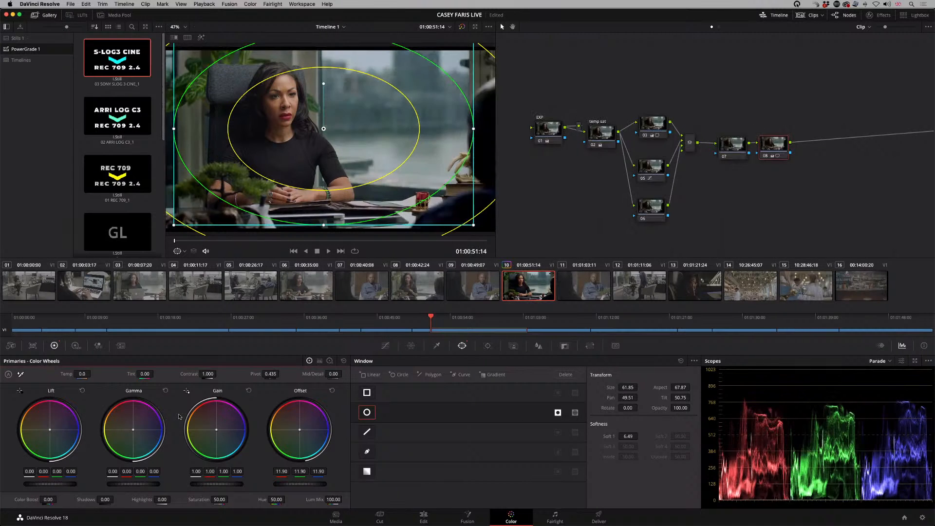
key(alt+d)
click(179, 416)
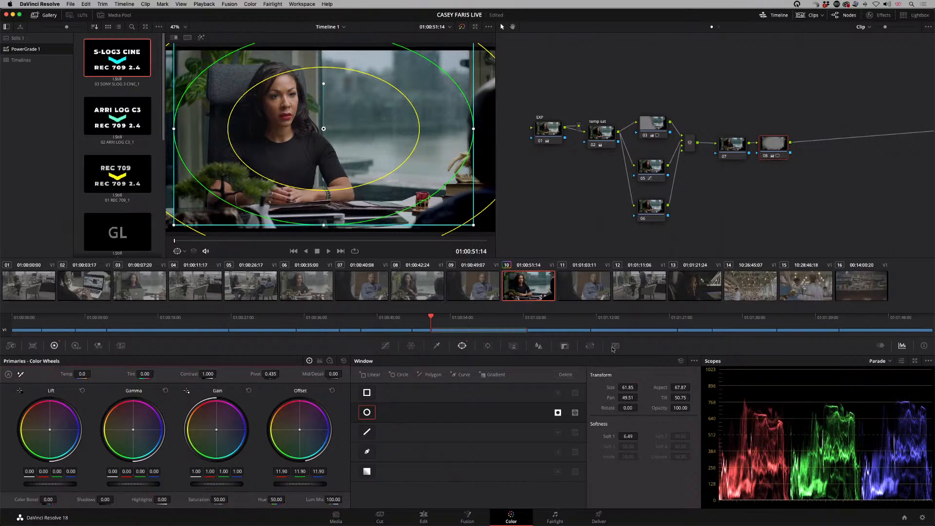
Step: Grab a still of clip 10's finished grade into the Stills 1 album
click(19, 38)
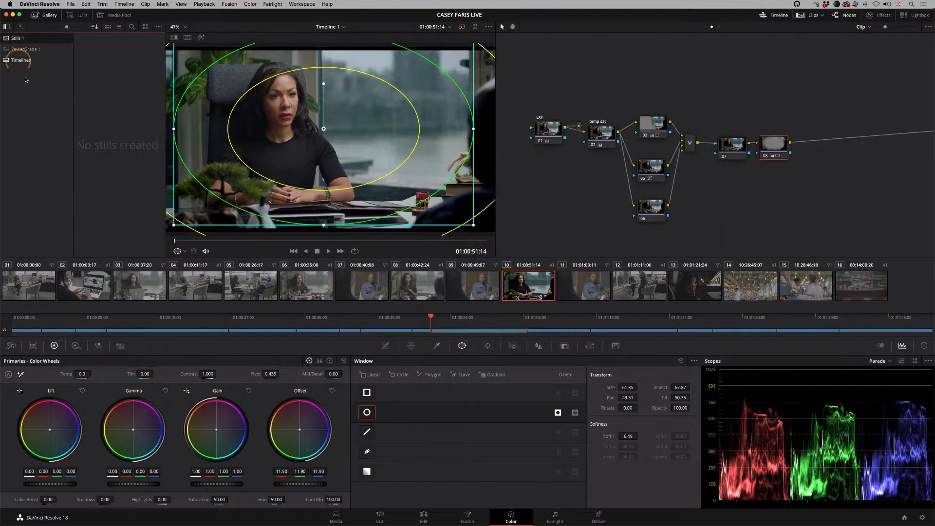
right_click(329, 93)
click(330, 93)
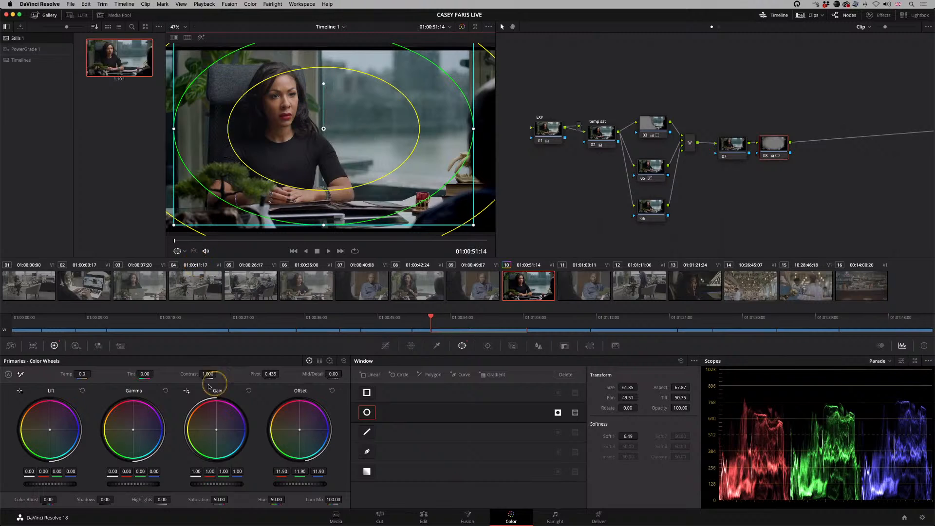
Step: Apply the grabbed still's grade to clip 08 and compare it with ungraded clip 09
click(431, 305)
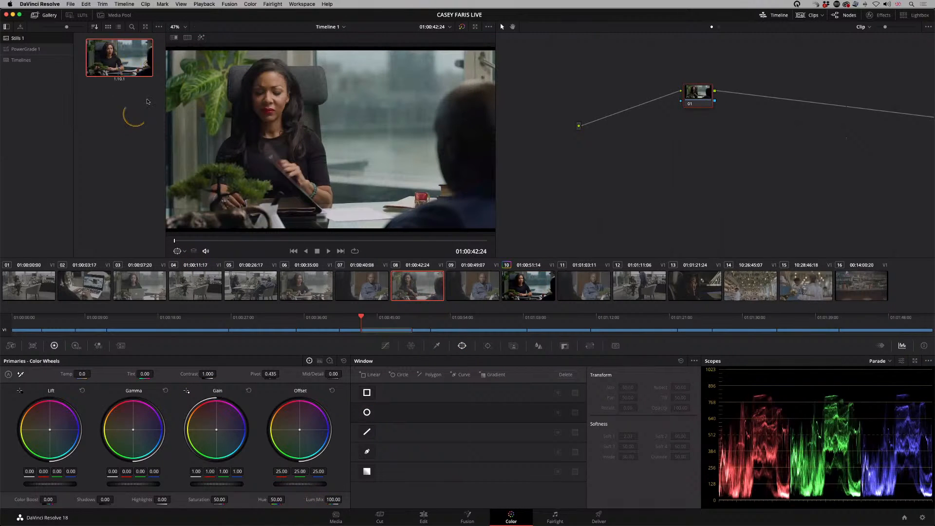
middle_click(119, 62)
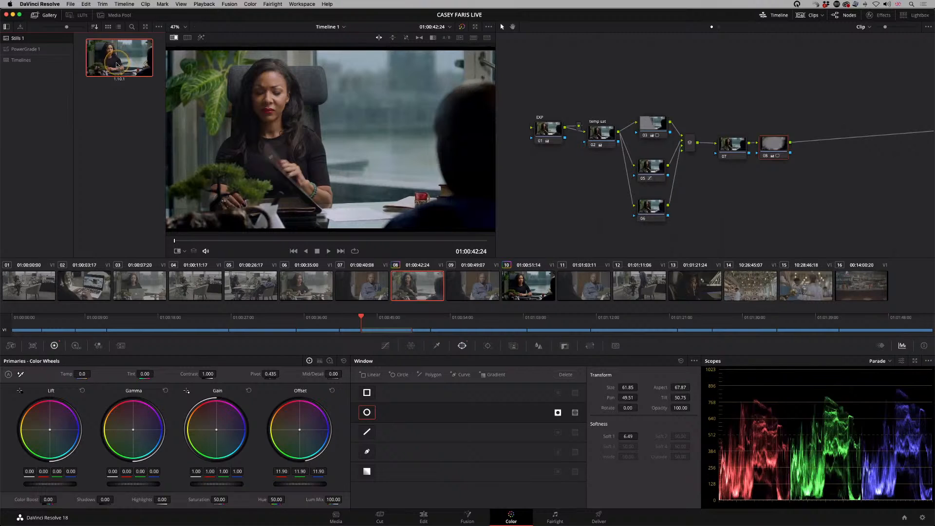
click(417, 281)
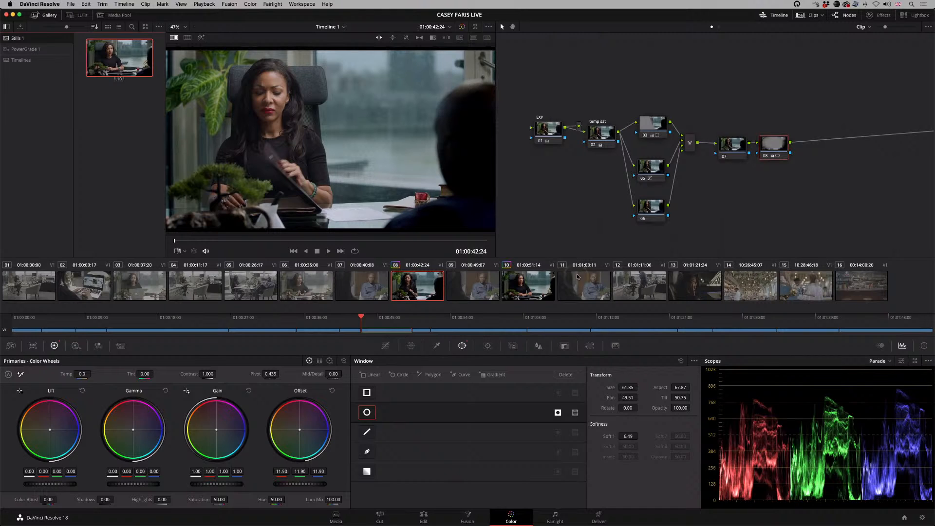
click(478, 292)
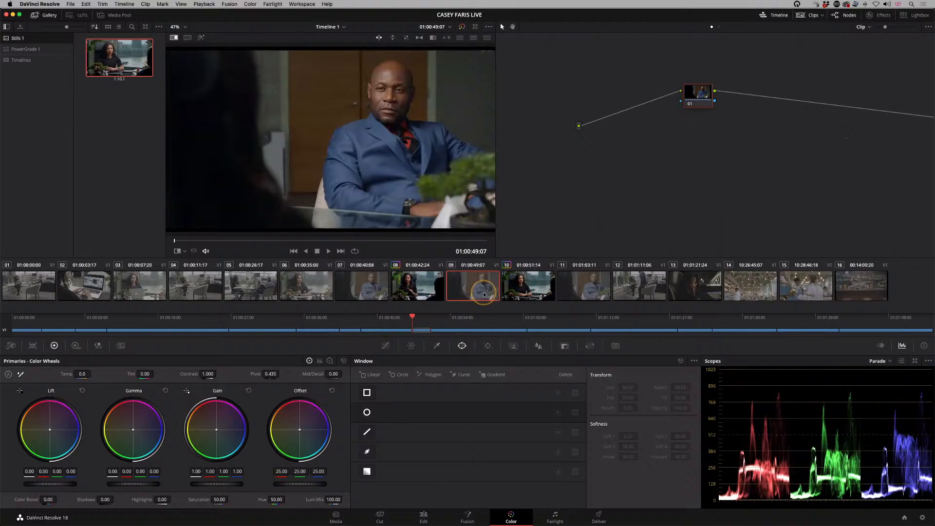
click(423, 289)
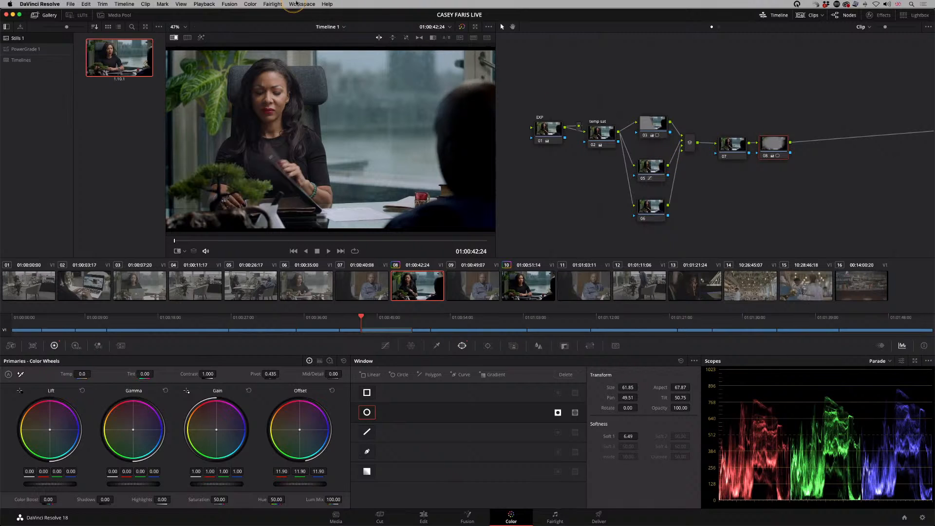
click(254, 5)
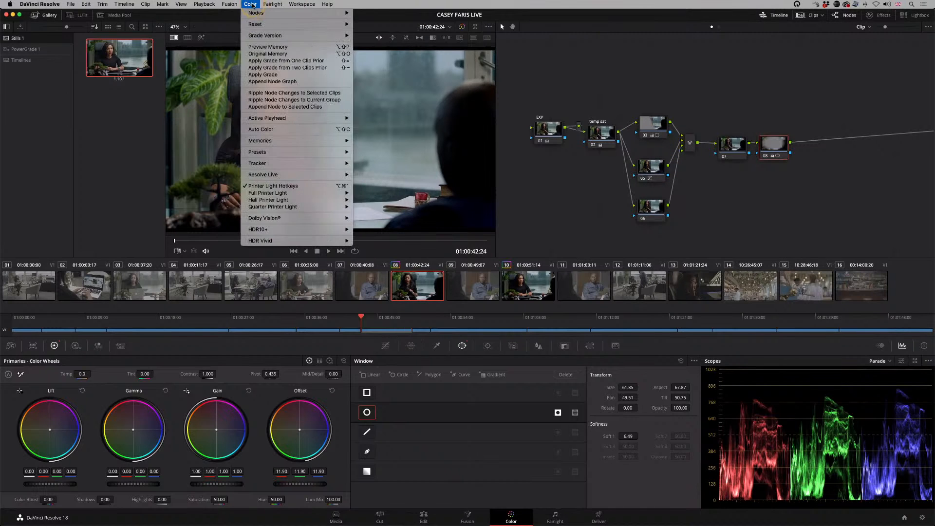
mouse_move(255, 15)
click(357, 8)
click(272, 5)
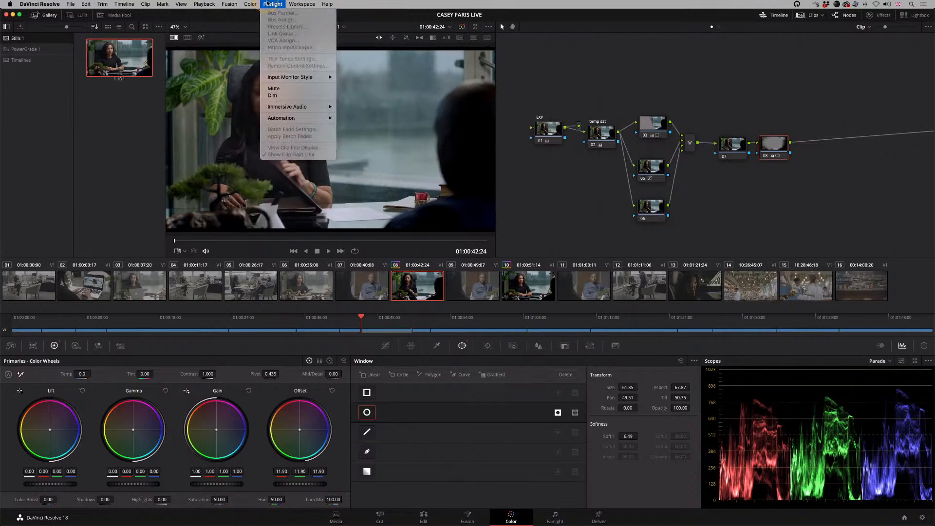
mouse_move(267, 23)
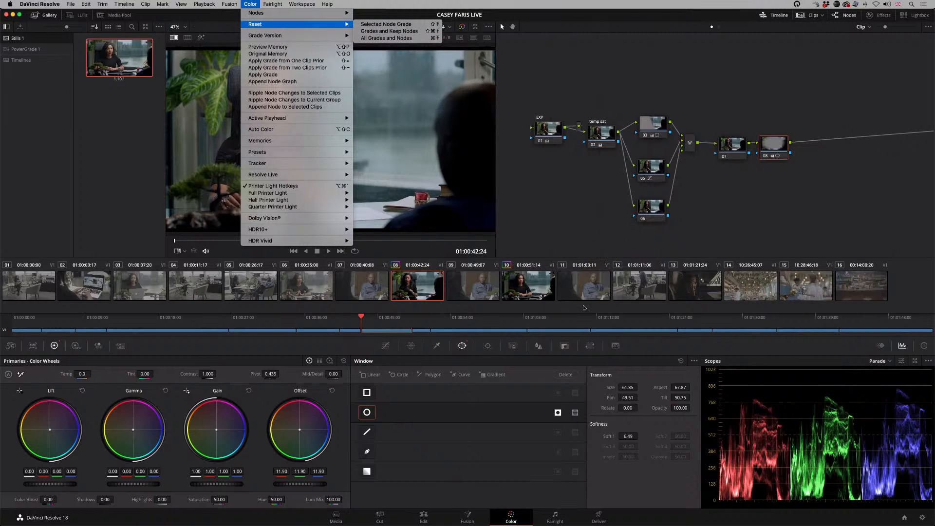
Step: Reset the node grades of the EXP and temp sat nodes on clip 08
right_click(545, 133)
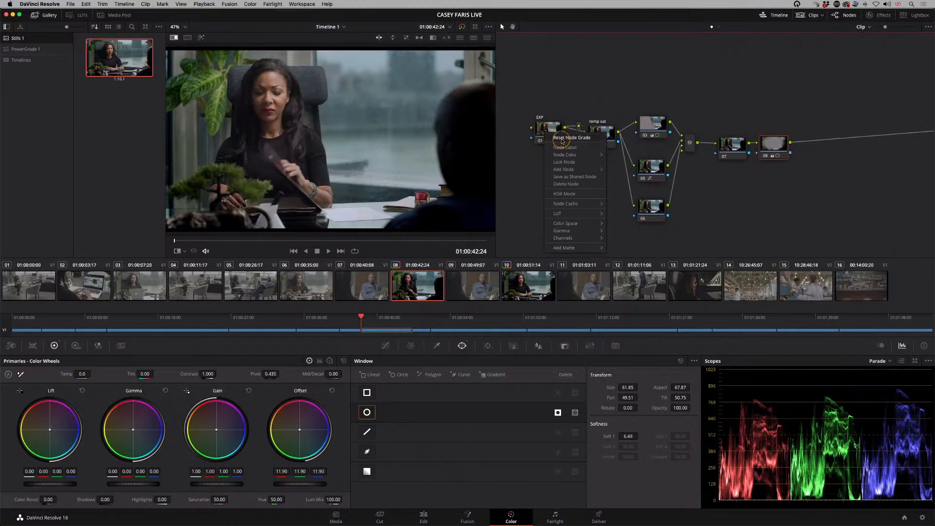
click(563, 139)
click(596, 132)
right_click(601, 134)
click(618, 139)
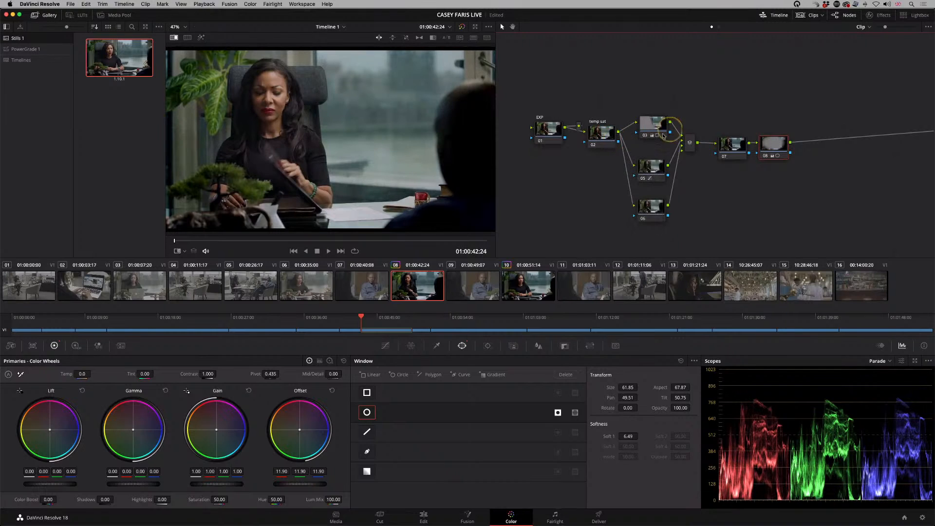
Step: Reset the node grades of the three parallel nodes 03, 05 and 06
right_click(655, 126)
click(671, 129)
right_click(655, 175)
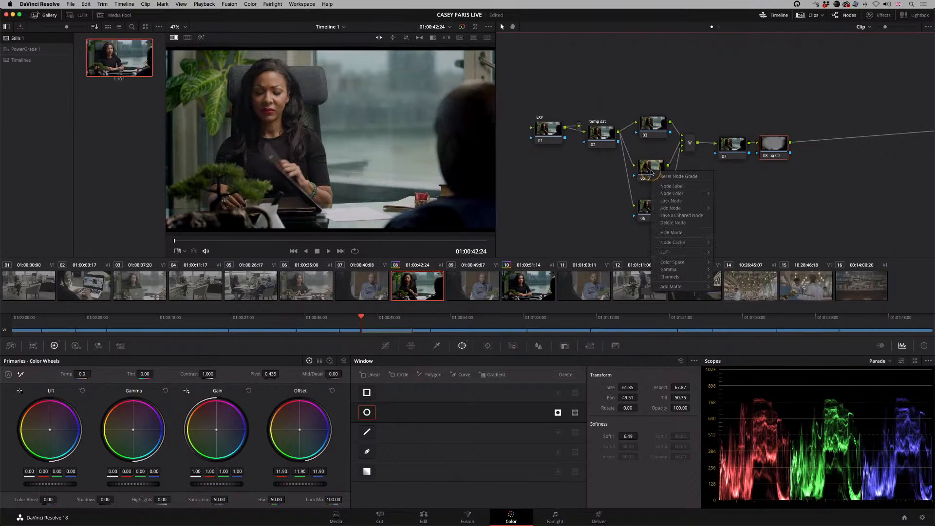
click(672, 178)
right_click(655, 214)
click(654, 214)
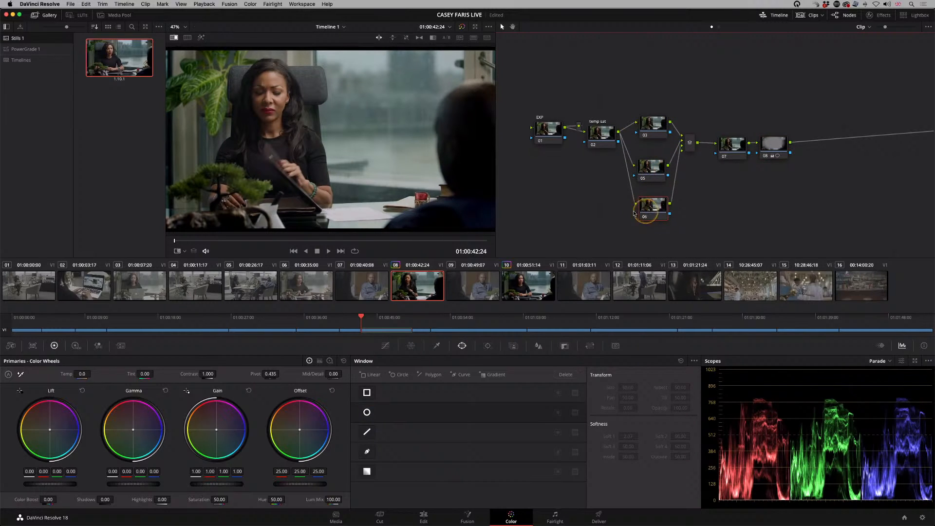
Step: Label node 08 as VIGNETTE and shift it slightly away from node 07
click(731, 148)
click(776, 149)
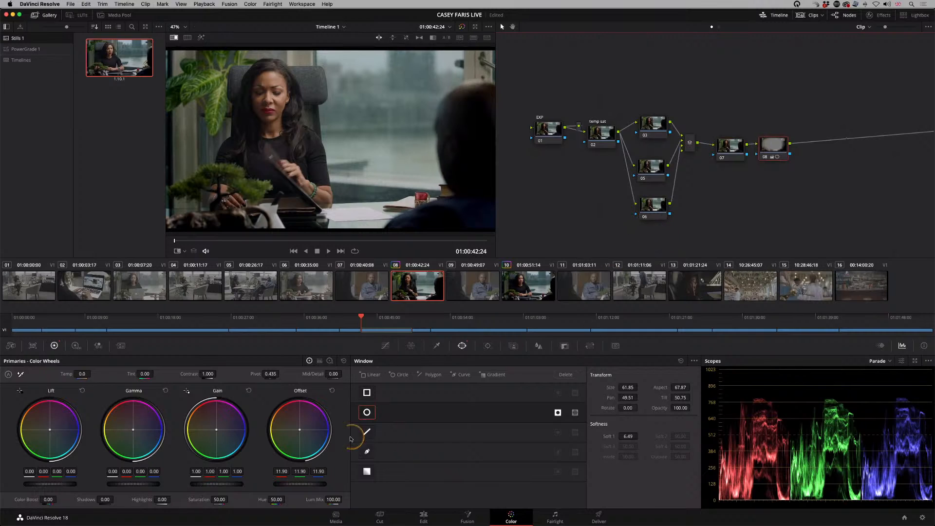
drag(775, 146, 781, 147)
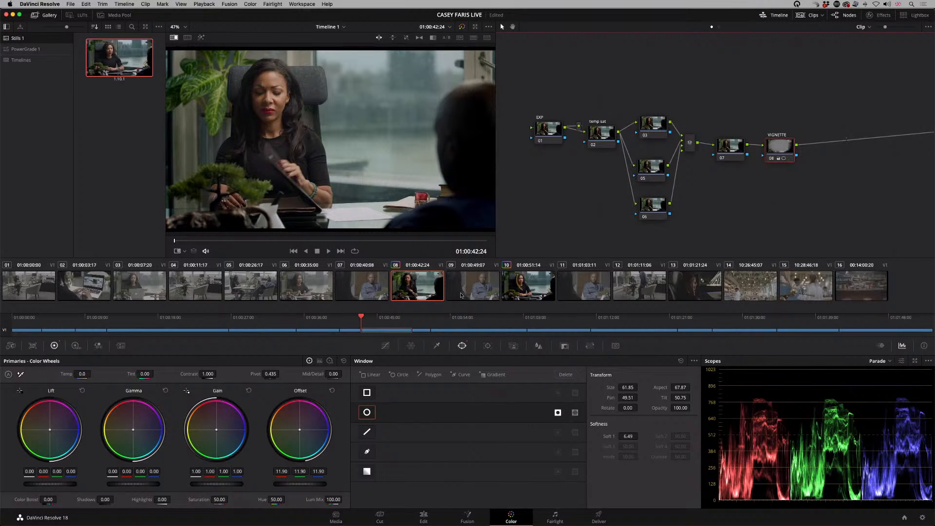
mouse_move(785, 159)
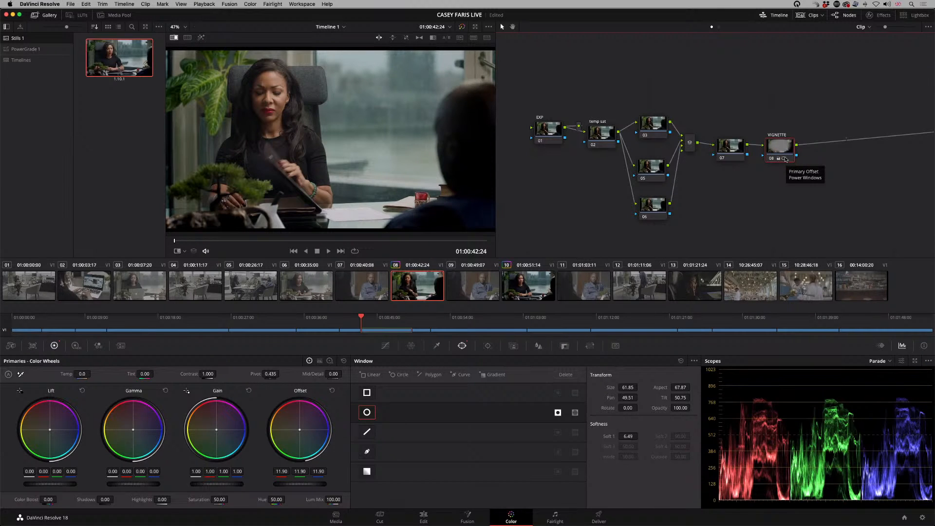
drag(781, 146, 781, 147)
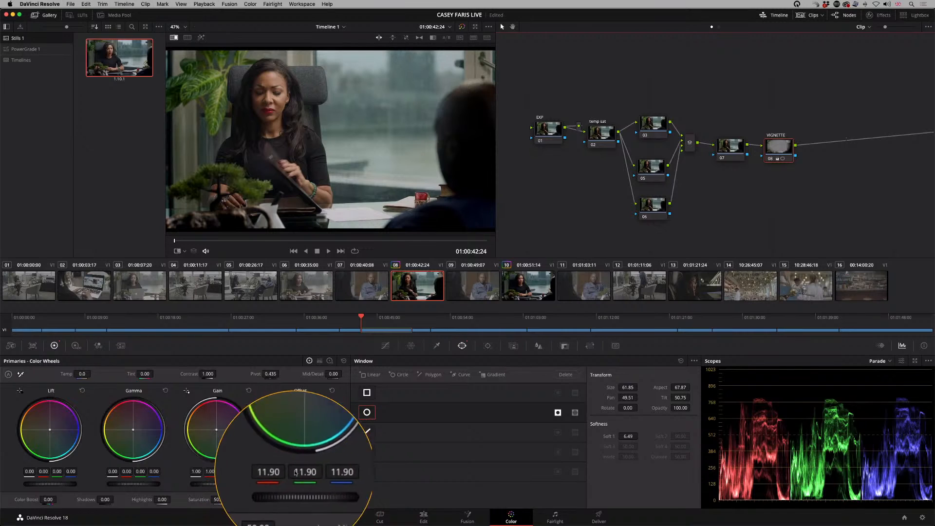
Step: Reset the VIGNETTE node's Offset to 25.00 while keeping its ellipse, and show the Power Window outline in the viewer
click(333, 390)
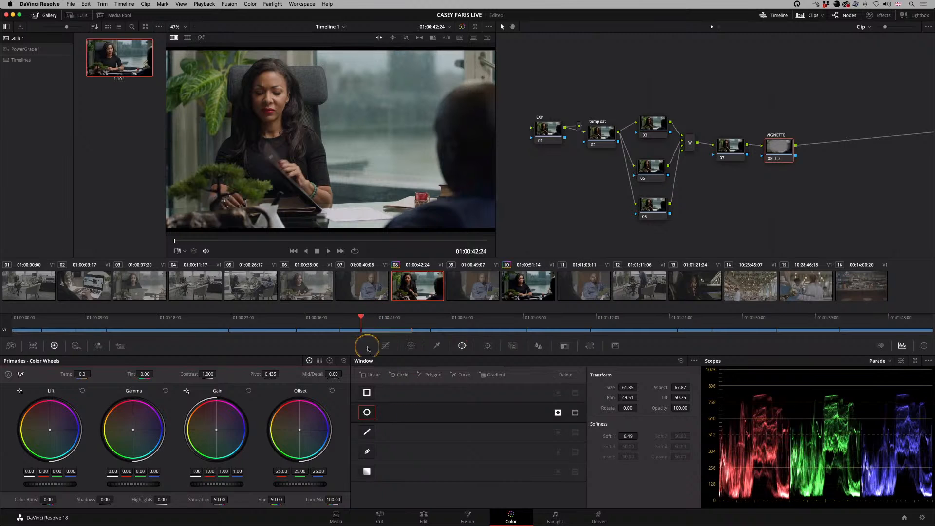
click(180, 251)
click(201, 281)
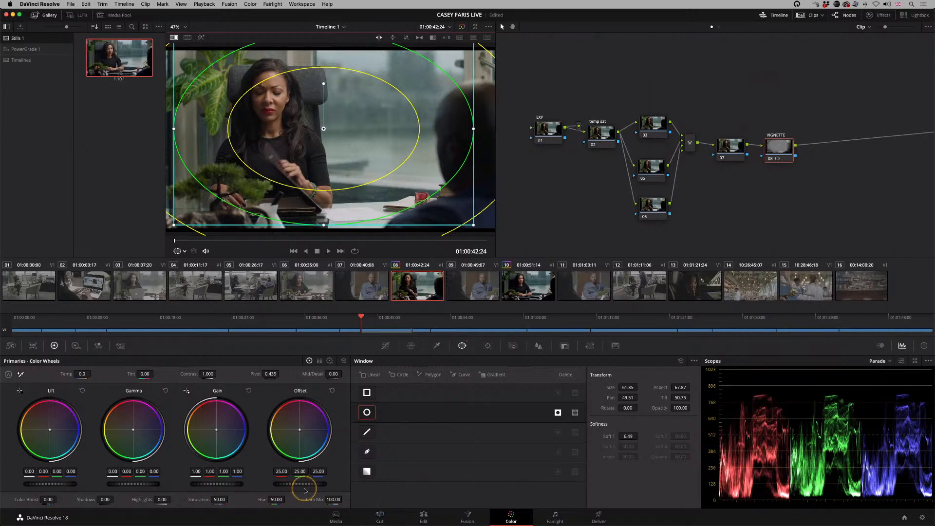
drag(307, 486, 335, 485)
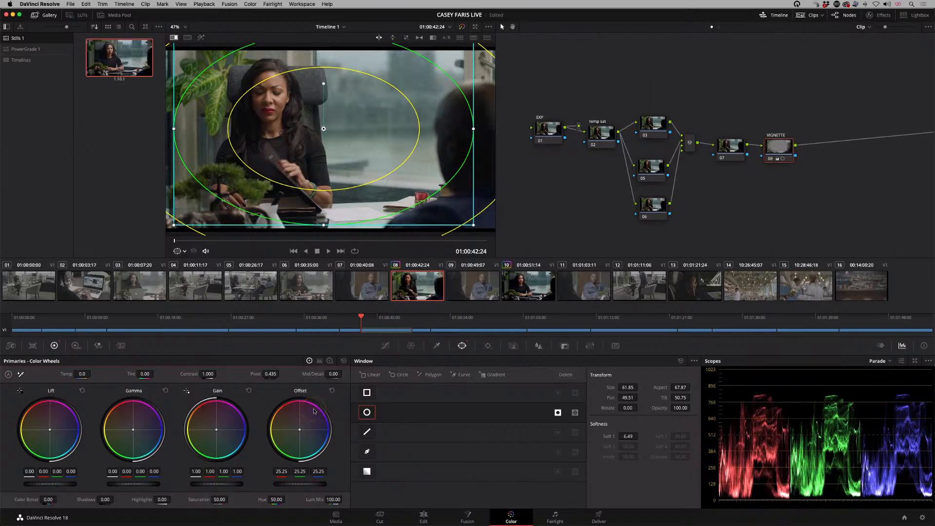
click(332, 390)
Step: Select the EXP node and move it slightly down in the node graph
scroll(726, 166, down, 2)
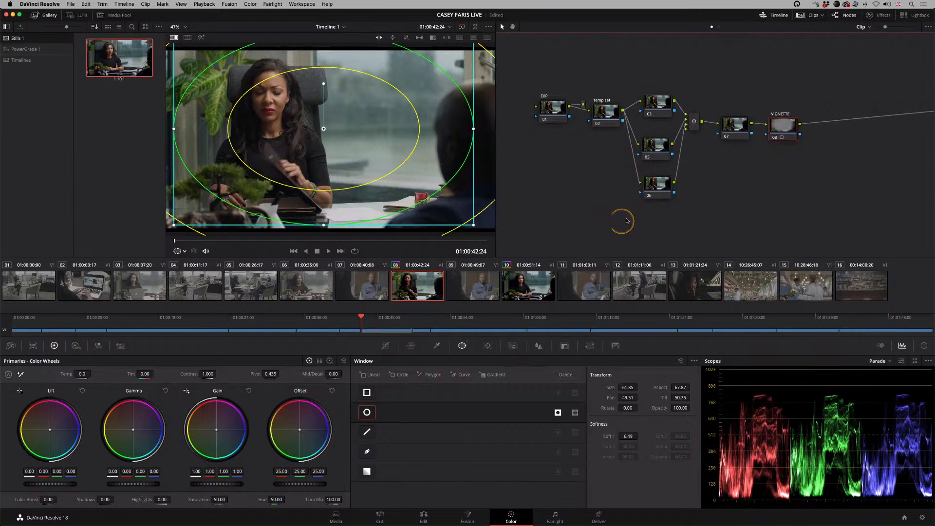
click(550, 110)
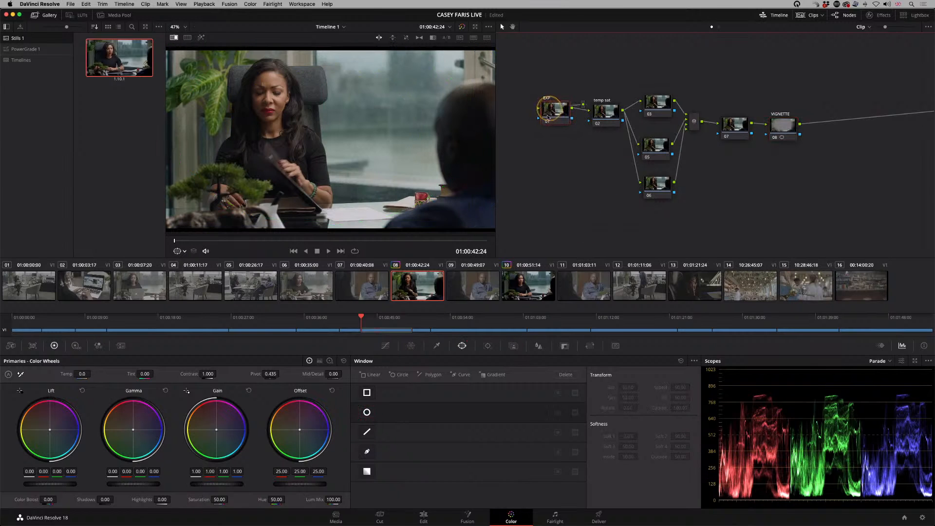
drag(552, 113, 548, 120)
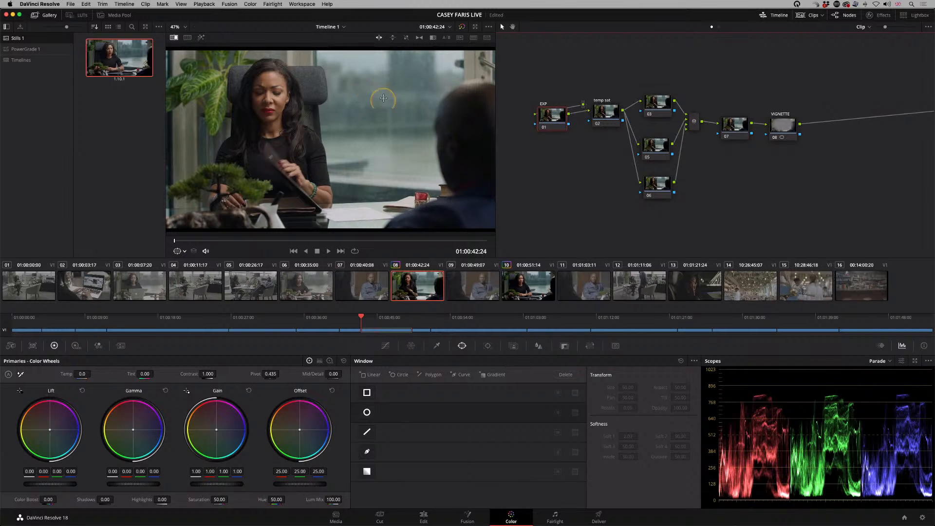
Step: Delete the clip 10 still from the gallery and grab a new still of clip 08's emptied node structure
right_click(127, 54)
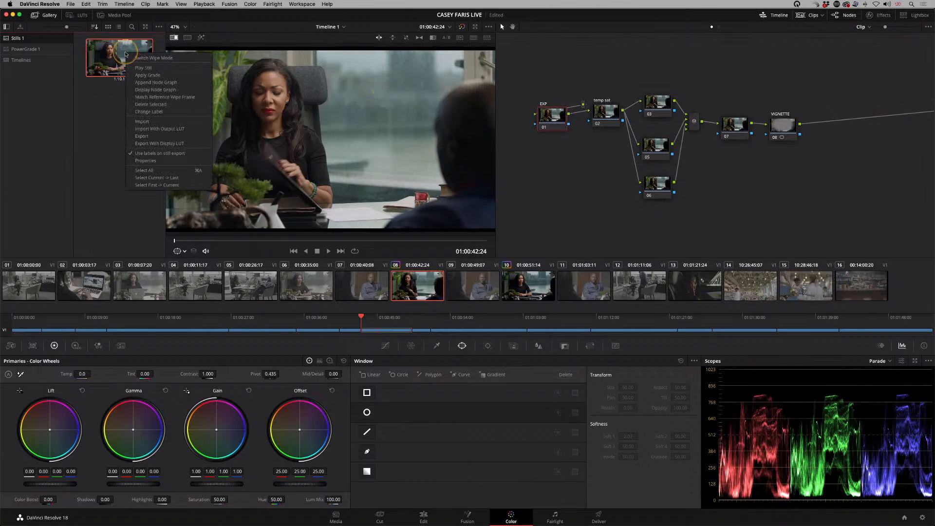
click(145, 104)
right_click(329, 79)
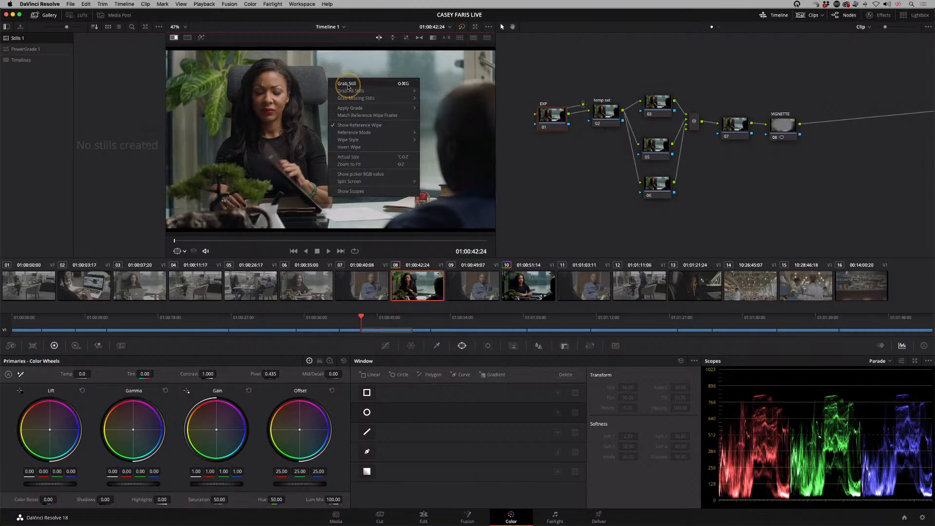
click(345, 83)
click(153, 171)
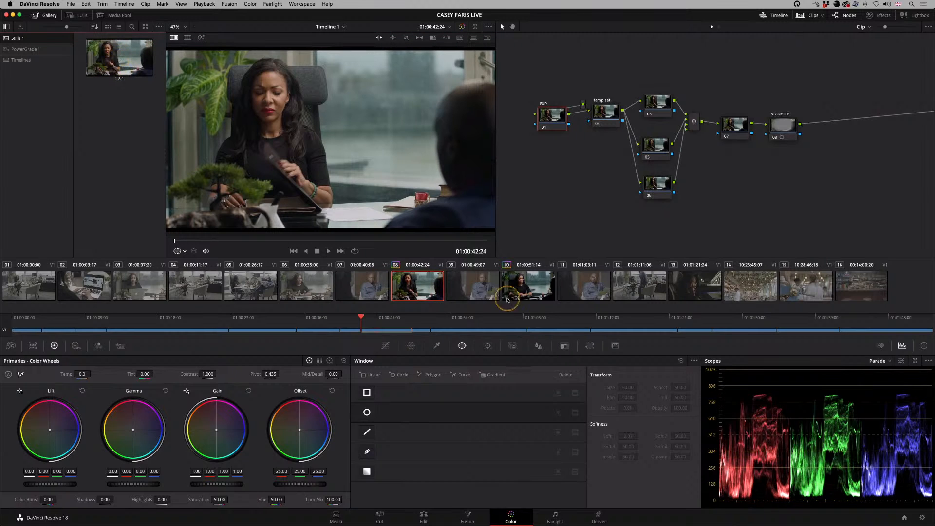
Step: Apply the node template still to clip 09 and select its VIGNETTE node
click(477, 290)
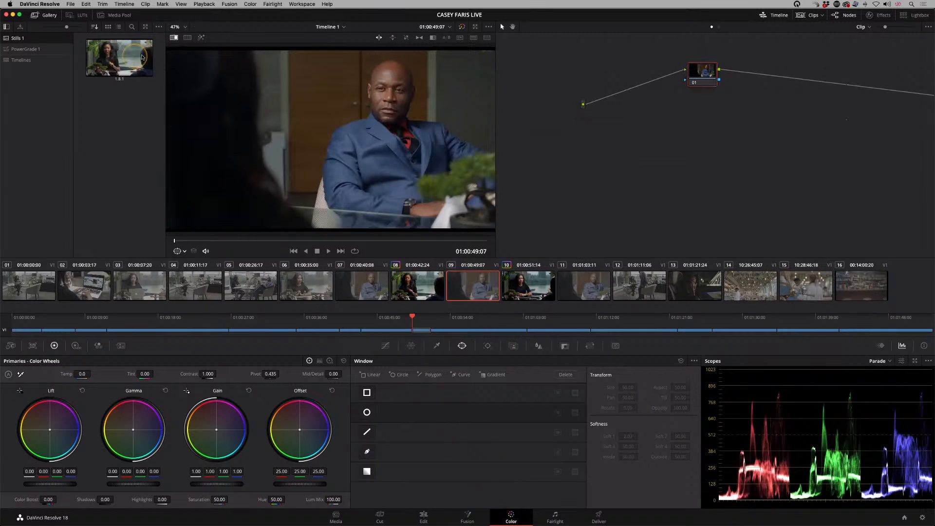
double_click(111, 61)
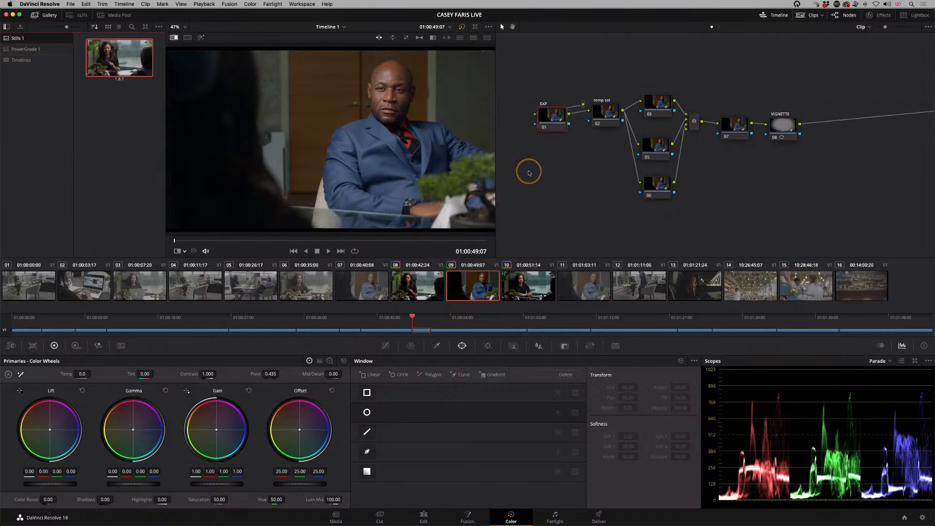
click(784, 126)
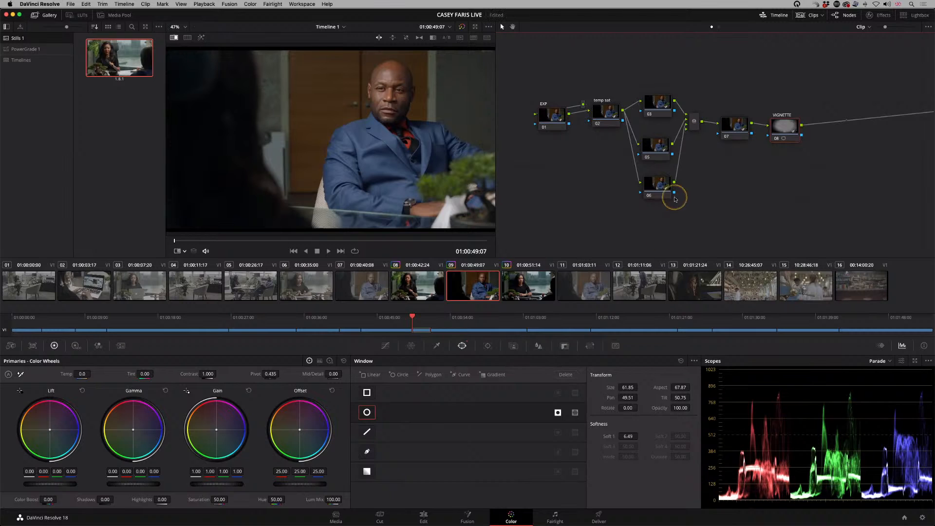
Step: Inspect the copied node structure on clip 09 by selecting the EXP and VIGNETTE nodes in turn
click(555, 119)
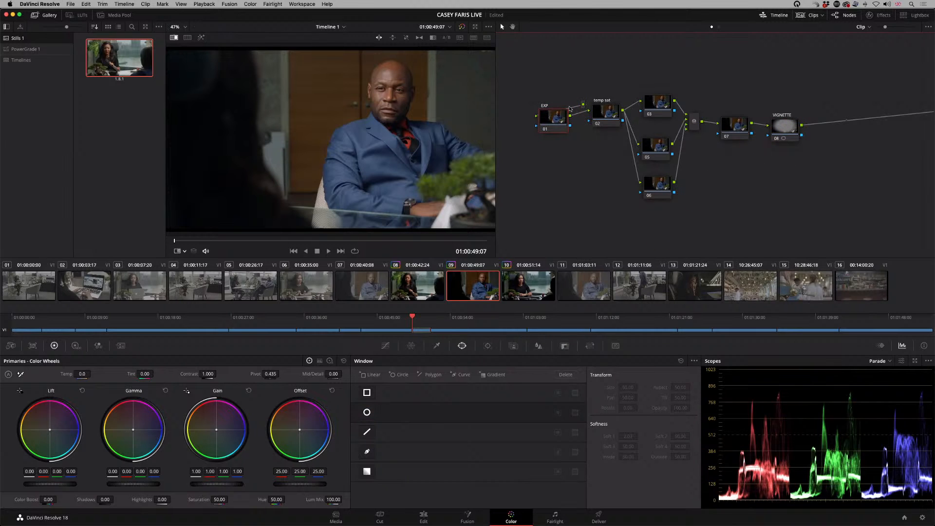
click(782, 126)
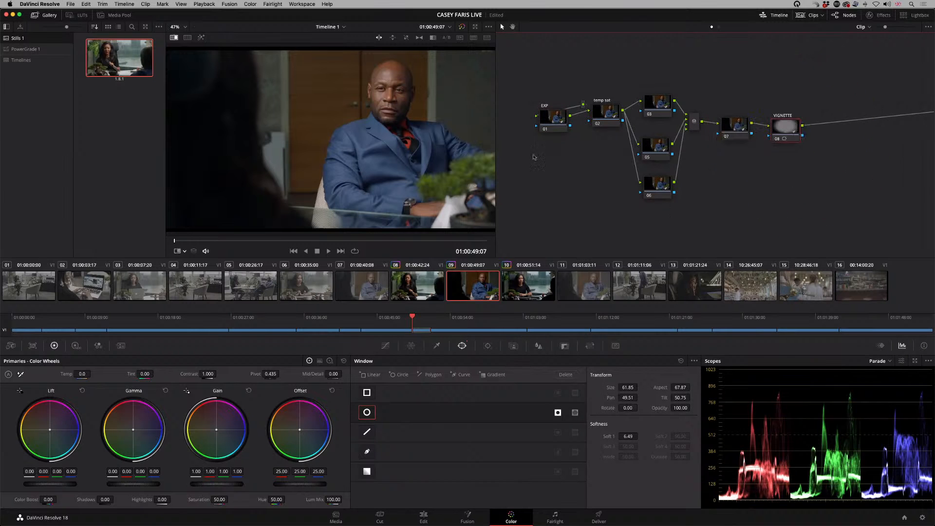
click(552, 117)
click(508, 146)
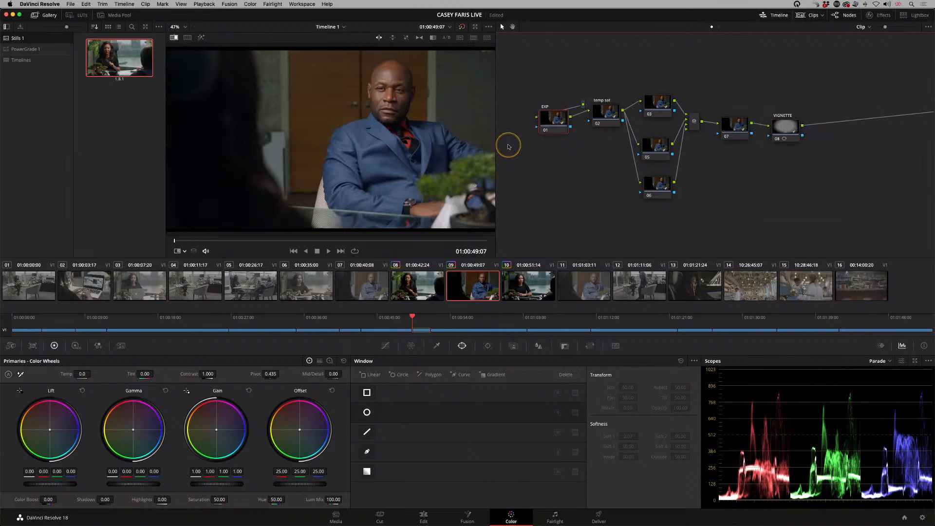
drag(553, 117, 550, 118)
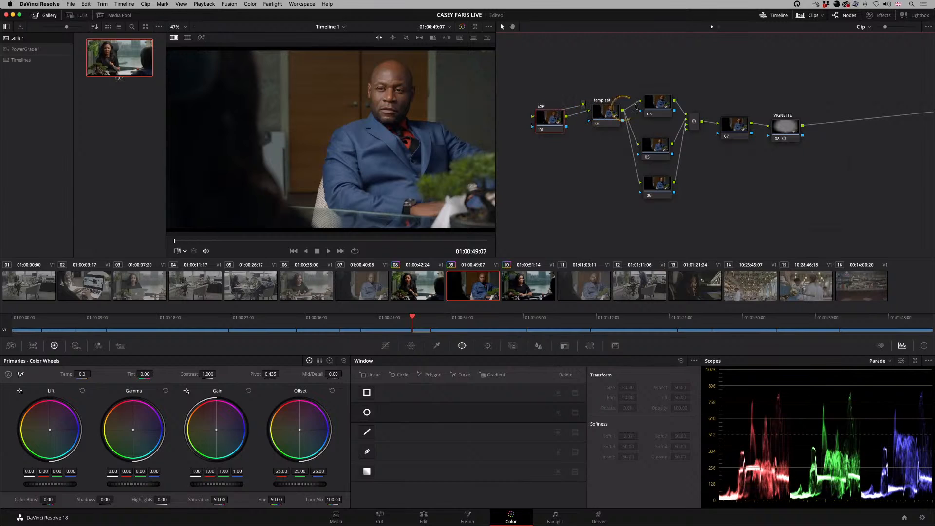
click(654, 208)
Step: Set the node that is selected when switching clips to Last Node
click(928, 27)
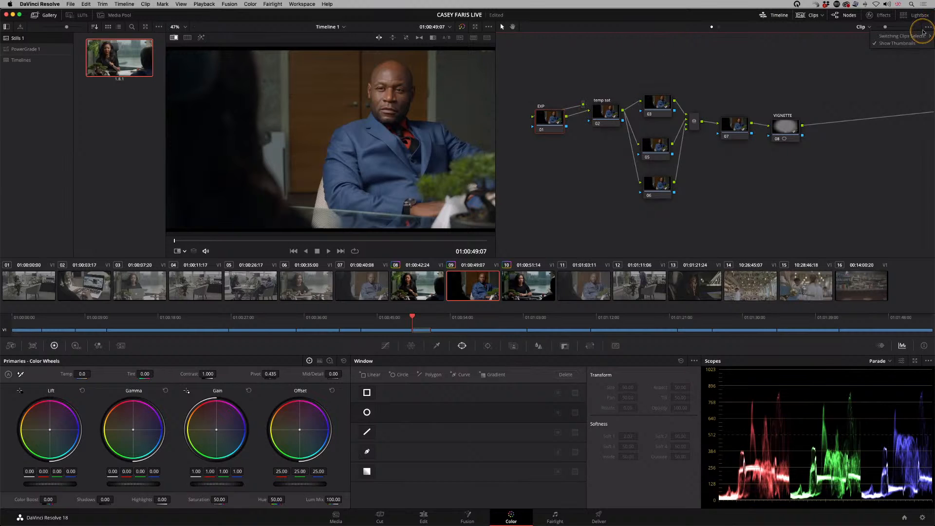
mouse_move(916, 36)
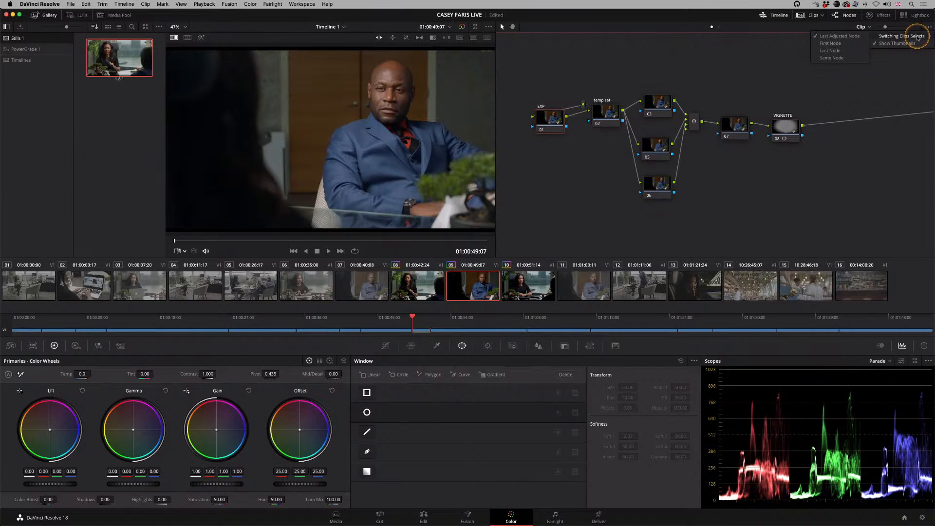
click(843, 49)
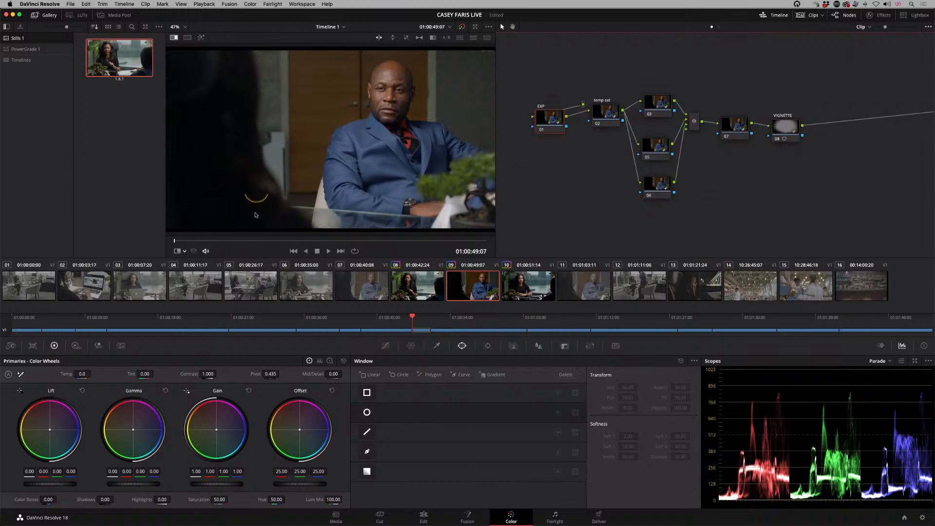
Step: Adjust exposure on clip 09's EXP node with Offset 29.10, Lift -0.01 and Gain 1.04
drag(562, 118, 563, 115)
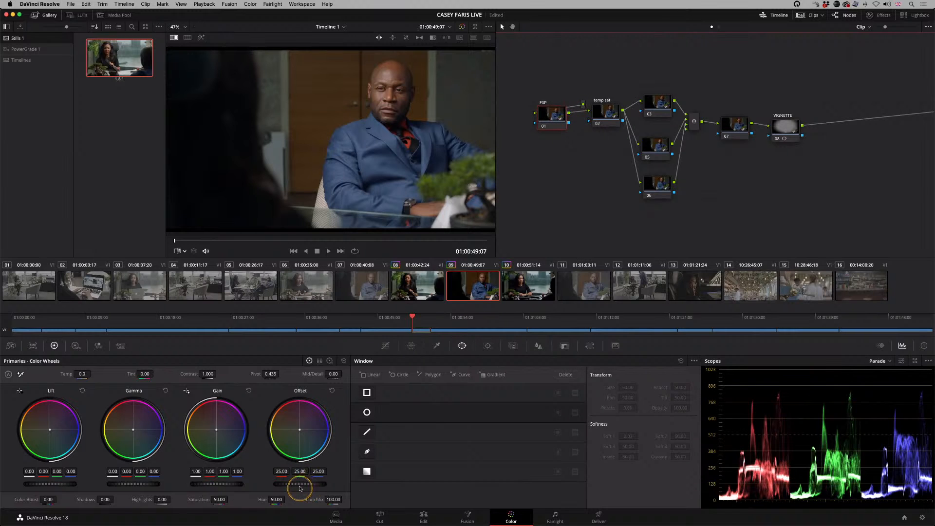
drag(299, 485, 358, 485)
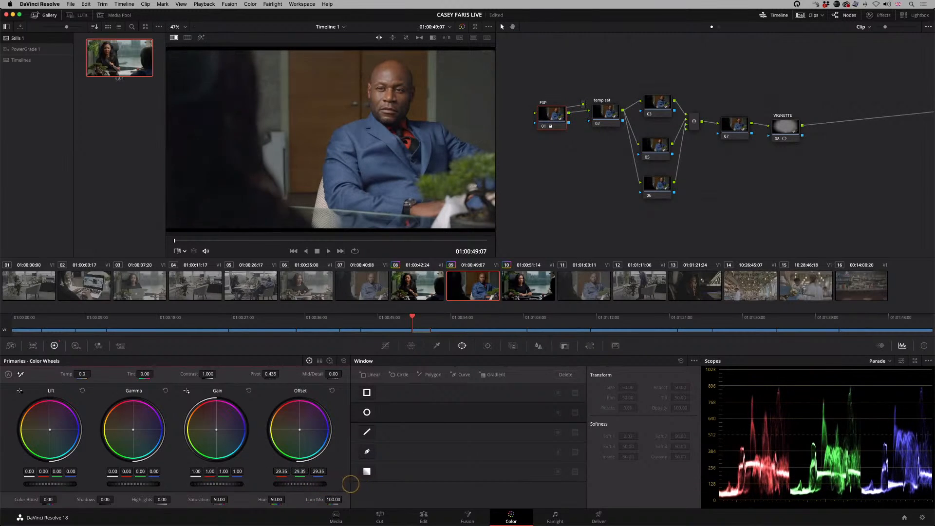
drag(44, 485, 45, 483)
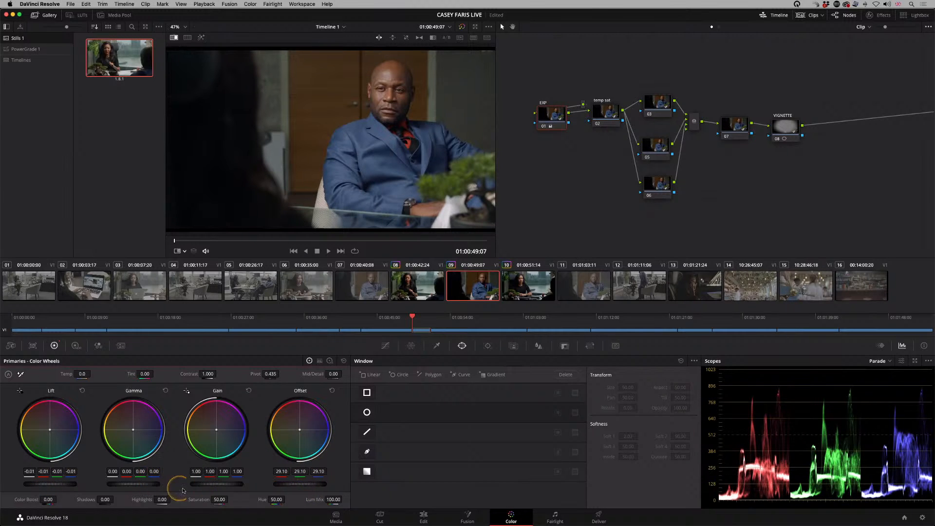
mouse_move(215, 486)
mouse_down()
mouse_move(232, 486)
mouse_move(221, 486)
mouse_up()
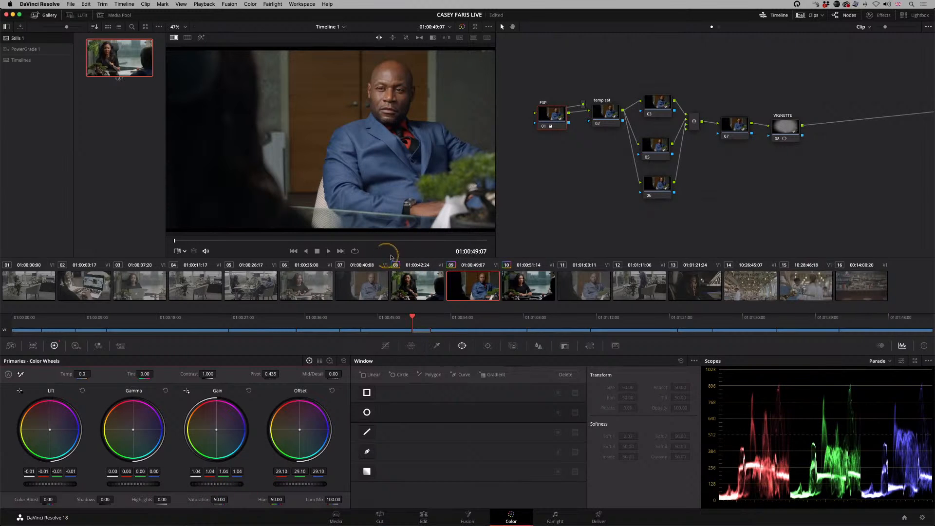
Step: Cool clip 09 by setting the temp sat node's Temp to -870
drag(552, 117, 549, 115)
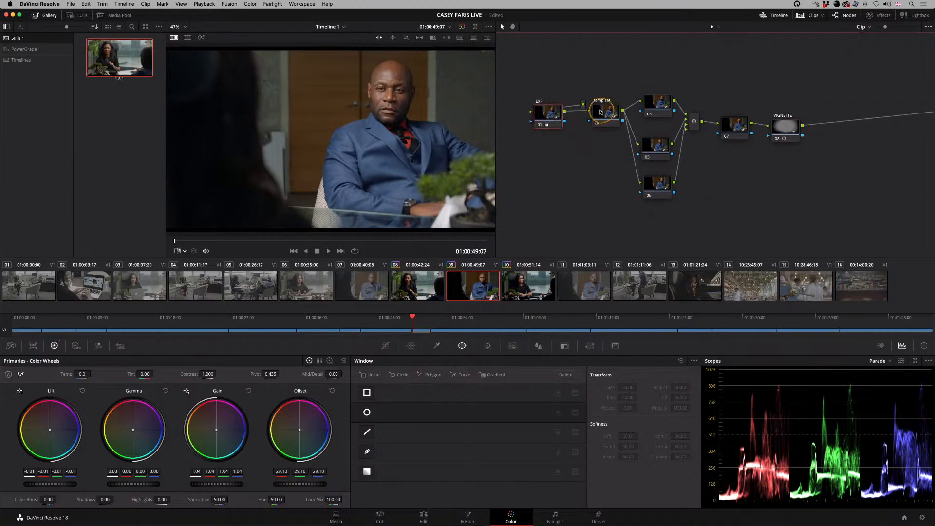
click(604, 114)
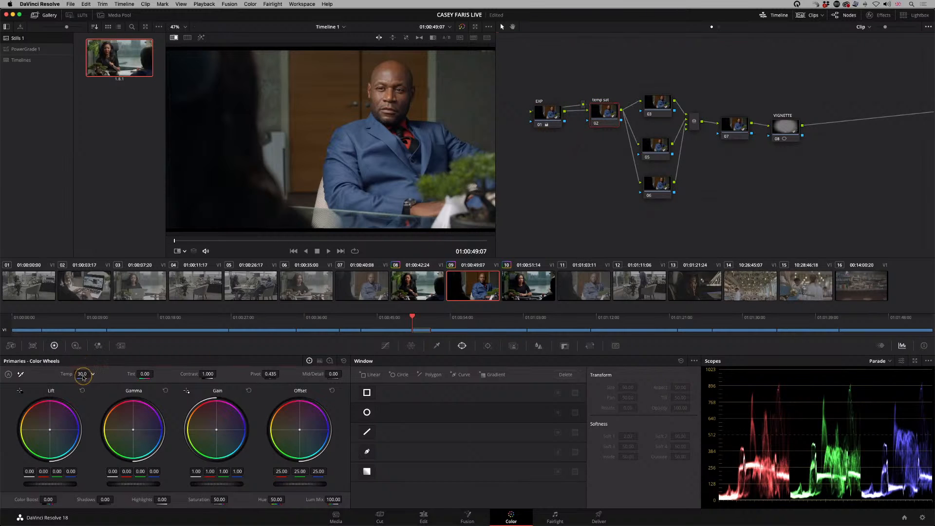
mouse_move(73, 376)
mouse_down()
mouse_move(48, 379)
mouse_move(78, 372)
mouse_up()
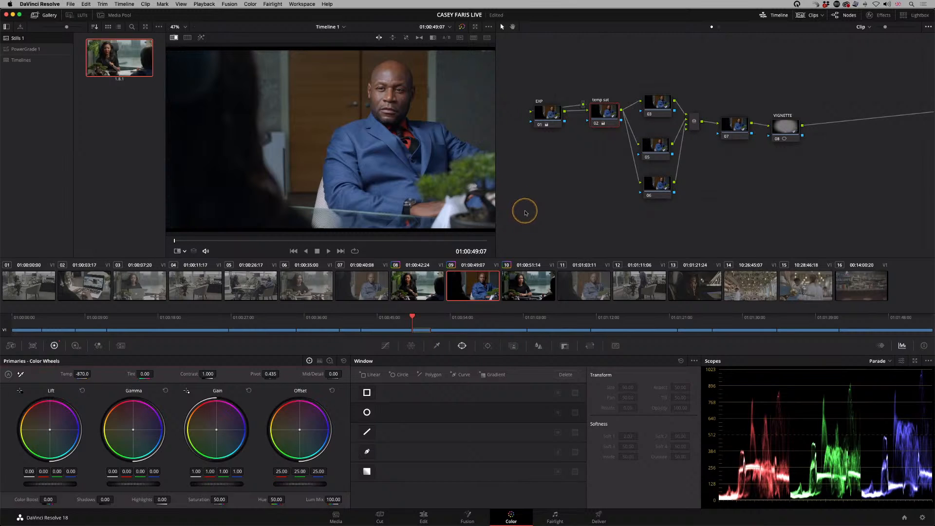
Step: On node 03, sample the man's blue suit for the Hue Vs Lum curve and lower the blues to a Lum Gain of 0.65
click(658, 117)
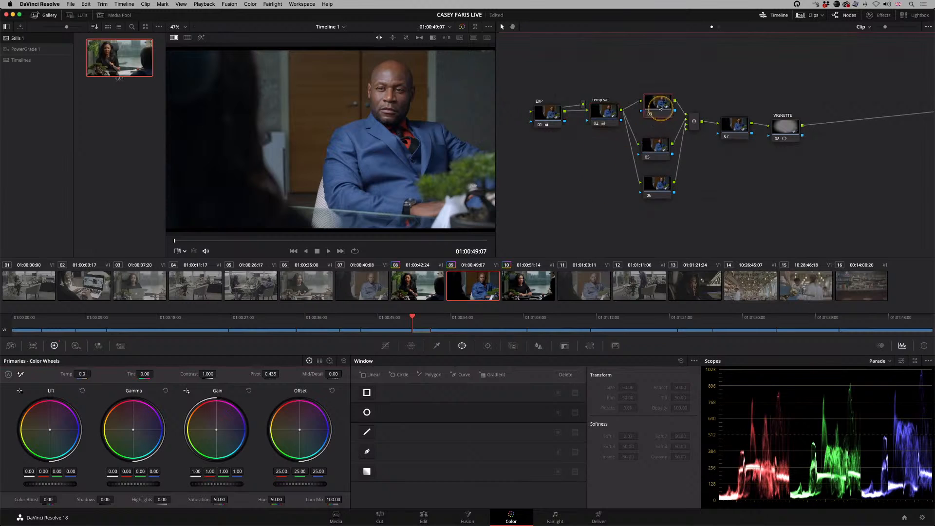
click(387, 346)
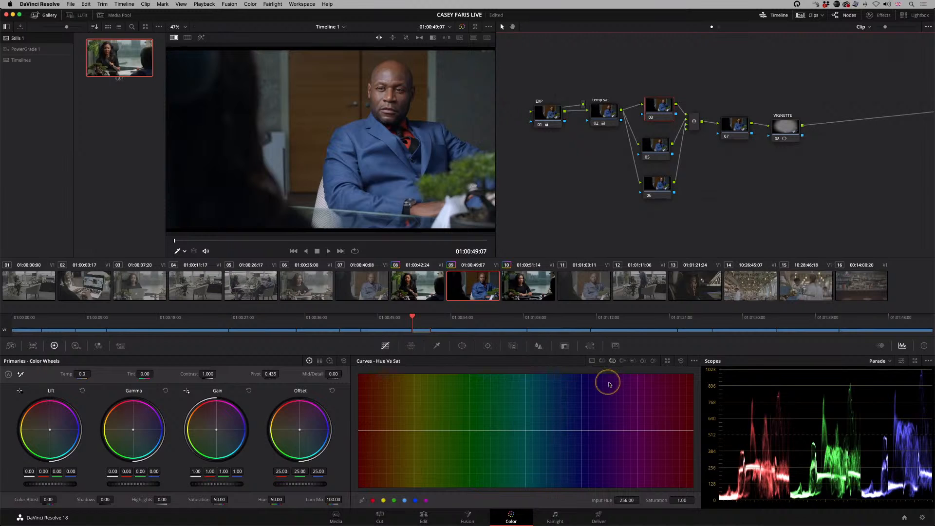
click(623, 361)
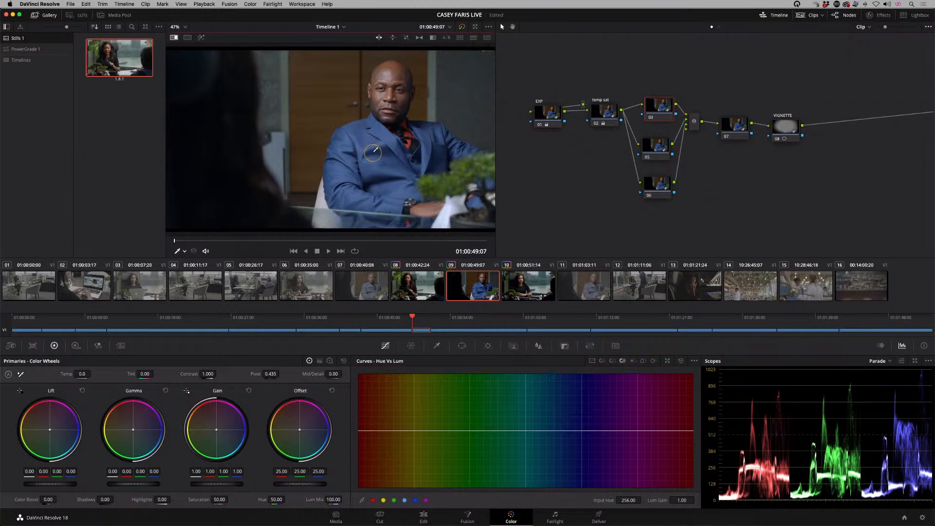
click(375, 150)
drag(550, 433, 569, 441)
drag(574, 485, 575, 451)
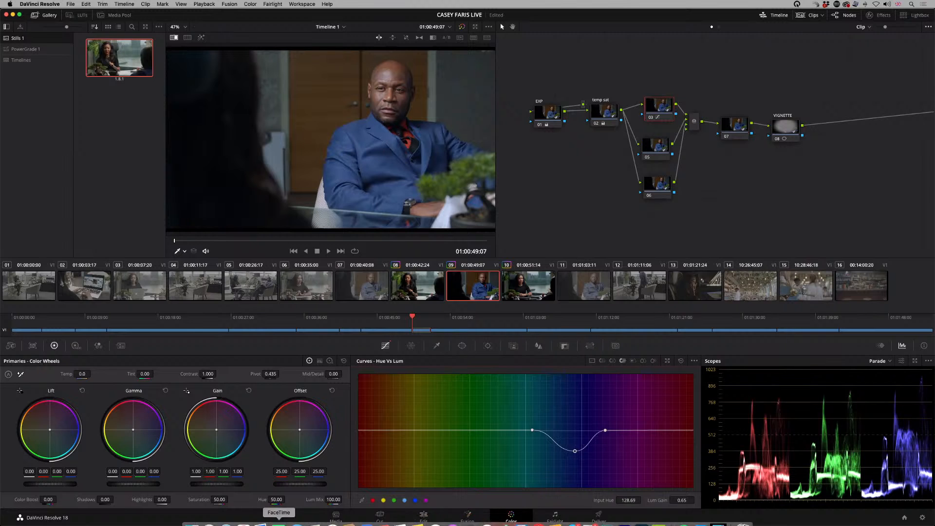
Step: Lower the VIGNETTE node's Offset to 21.75 and reposition its circular window to about Pan 48.86, Tilt 50.00, Rotate 0.75
click(789, 129)
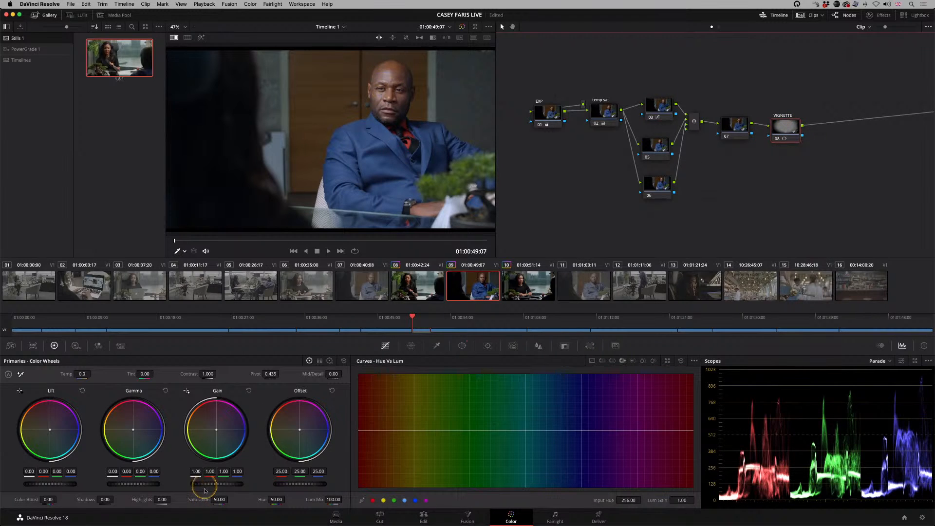
drag(296, 484, 258, 479)
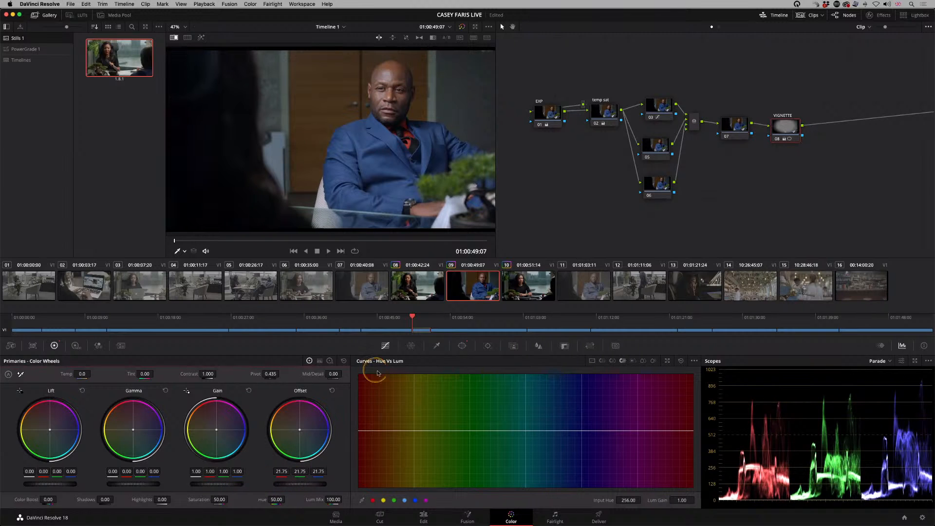
click(461, 345)
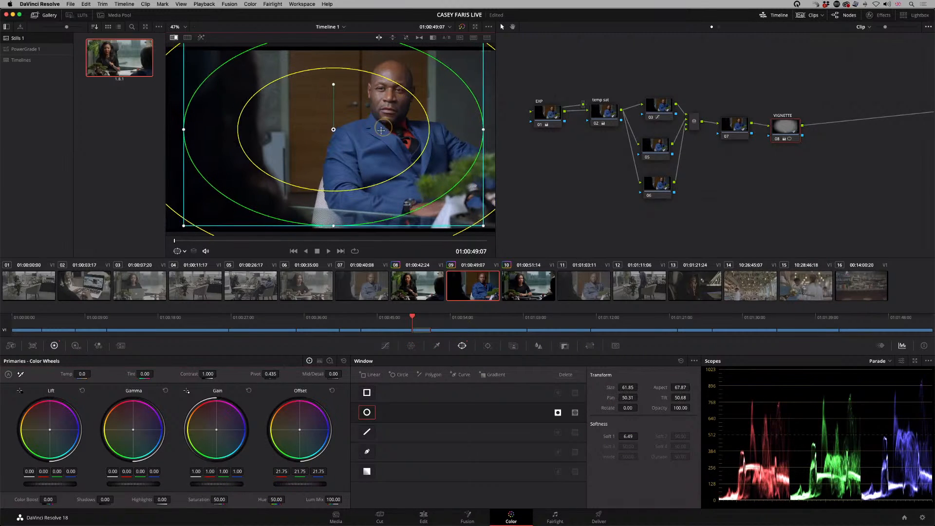
drag(380, 130, 380, 130)
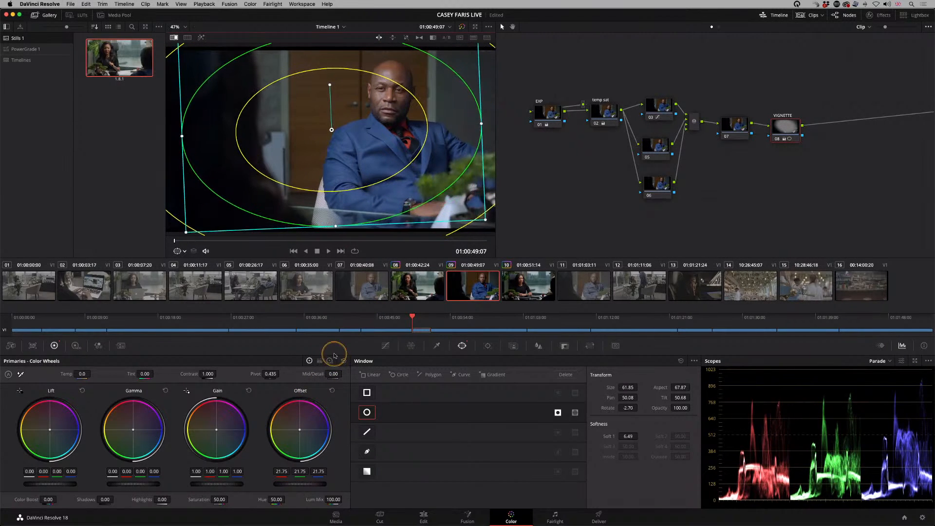
drag(341, 127, 323, 136)
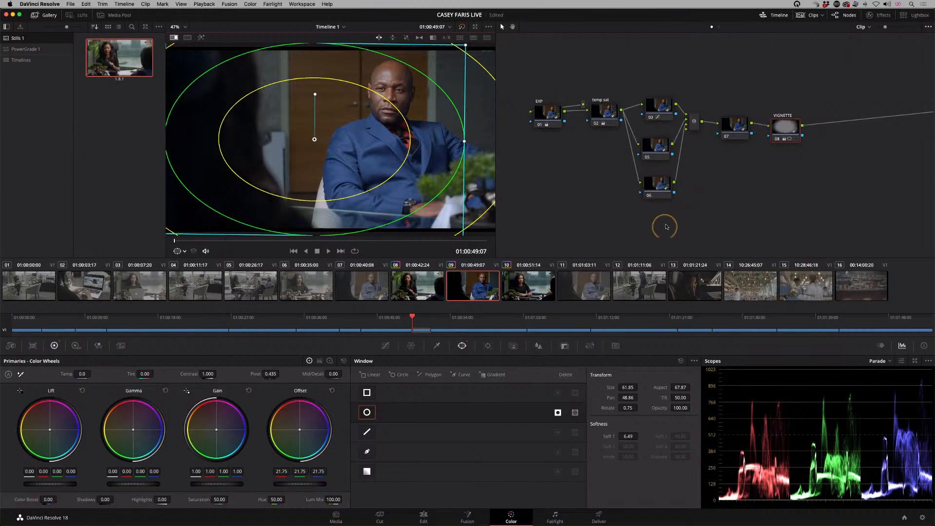
Step: Apply the SH RT still from PowerGrade 1 to the middle parallel node of clip 09
click(25, 49)
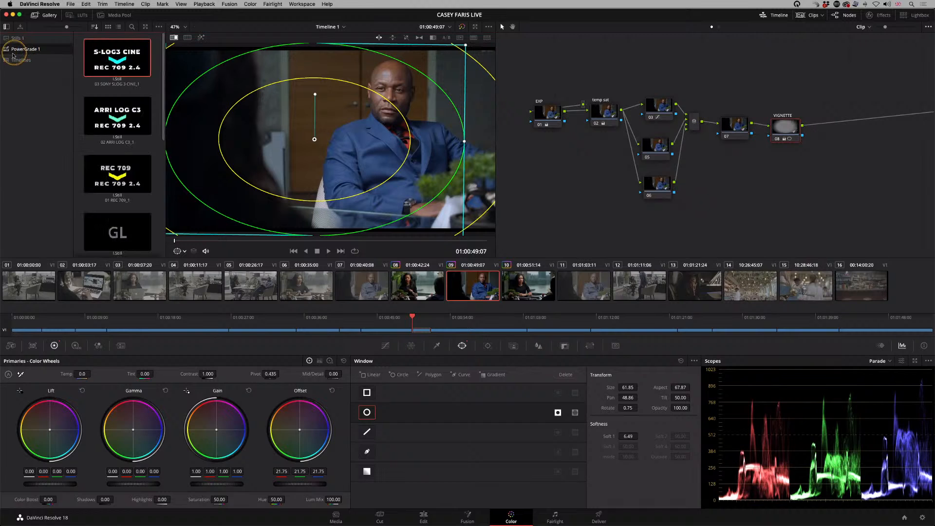
scroll(161, 106, down, 3)
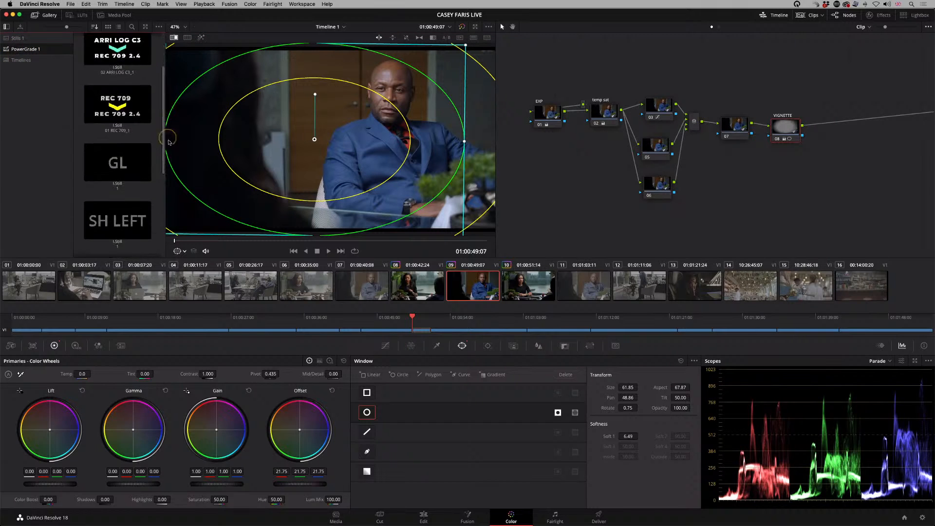
scroll(165, 108, down, 4)
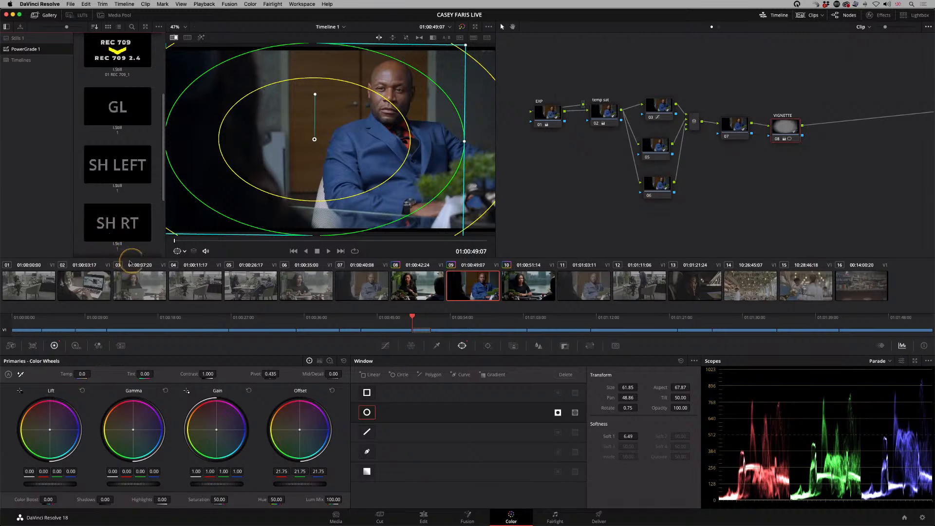
scroll(155, 164, down, 2)
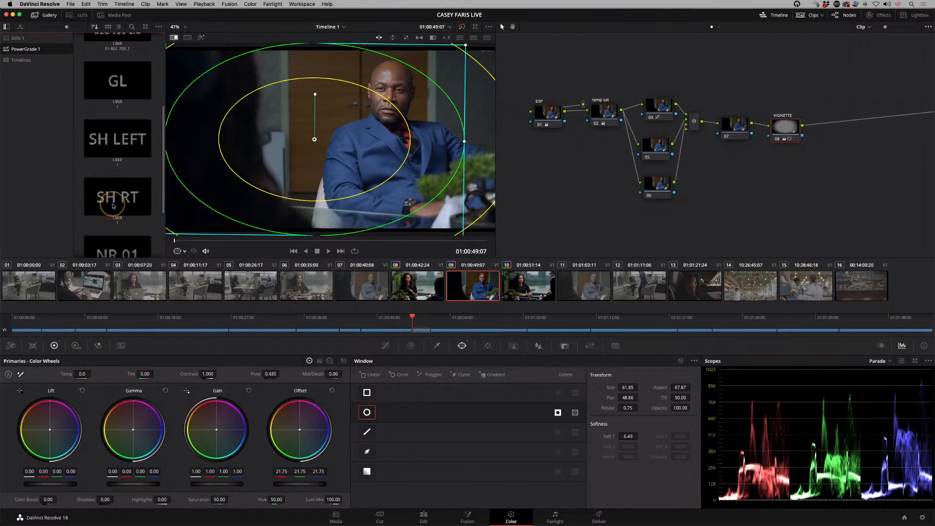
drag(115, 199, 656, 146)
drag(471, 164, 461, 166)
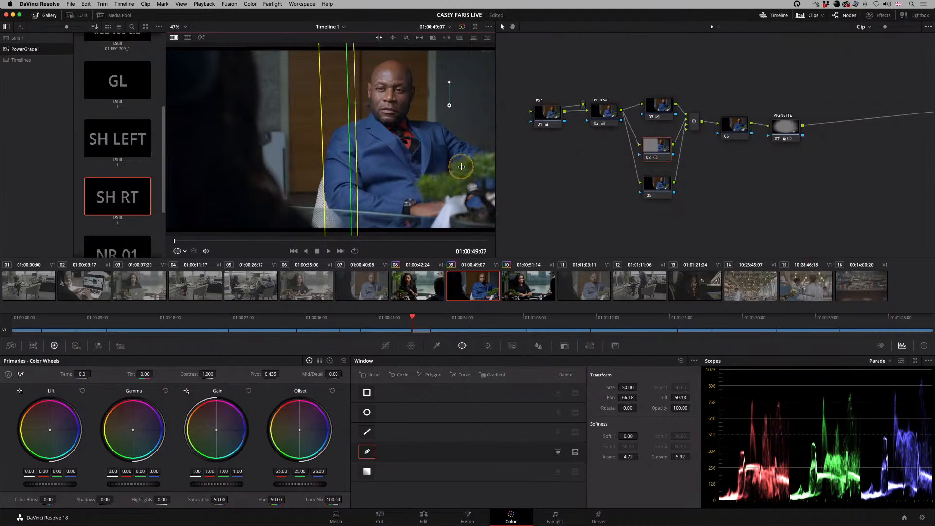
right_click(654, 145)
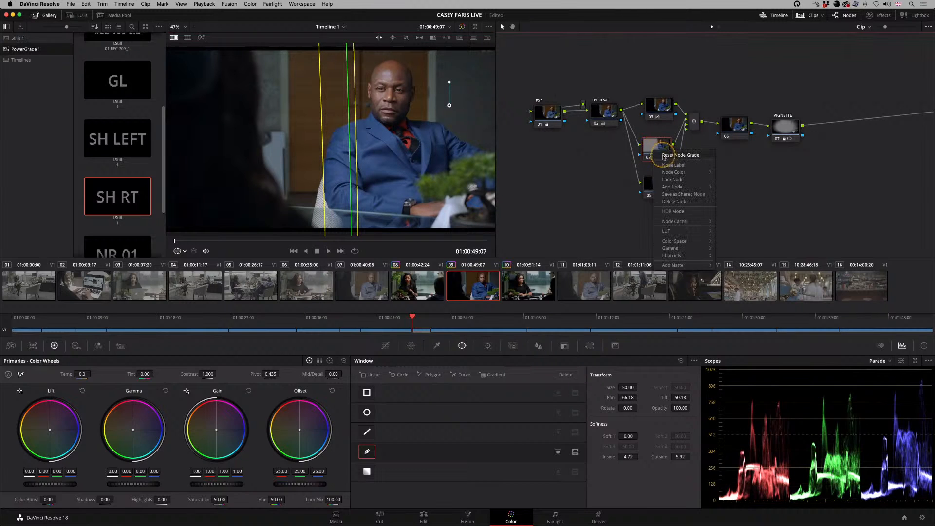
click(679, 171)
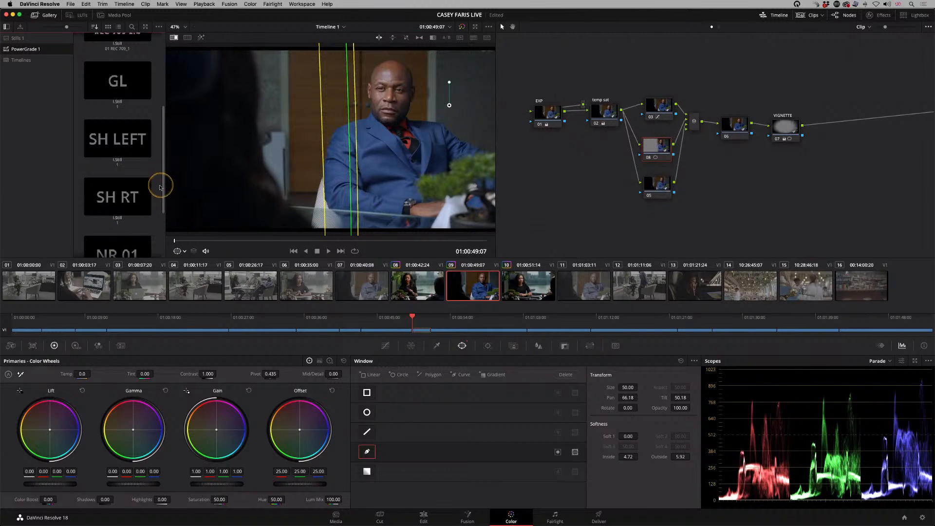
Step: Try the CP power grade on the lowest parallel node, and reset the grades of the lowest and middle parallel nodes
scroll(161, 193, down, 4)
drag(121, 241, 651, 188)
right_click(653, 189)
click(680, 196)
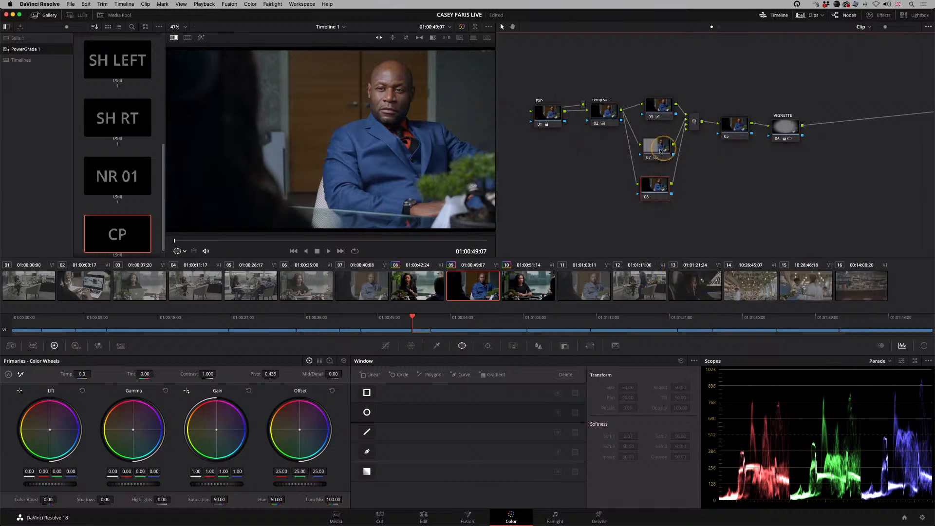
click(656, 148)
right_click(658, 152)
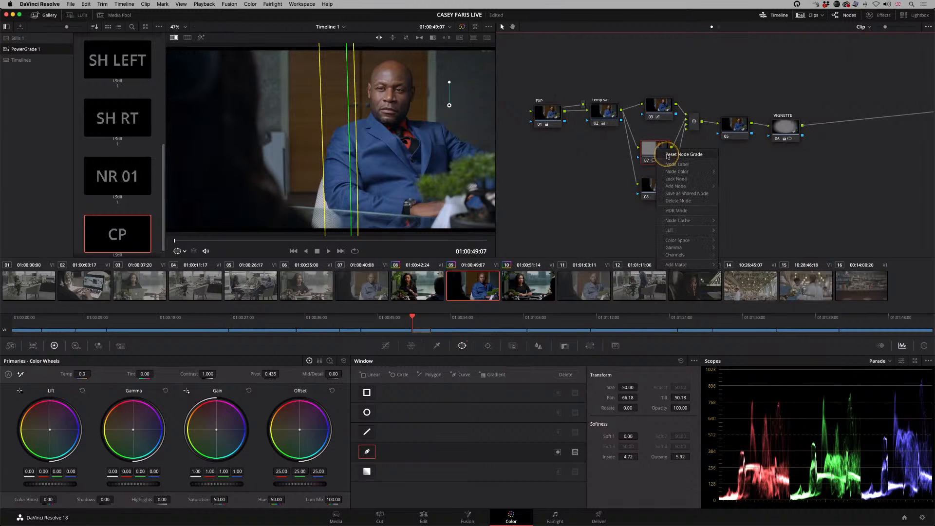
click(659, 200)
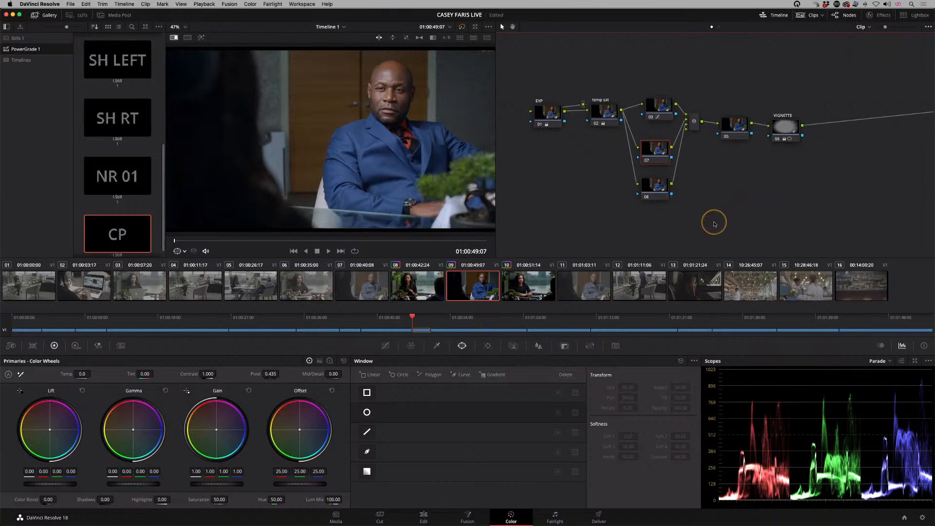
Step: Check clips 07, 09 and 11, and copy clip 09's grade to clips 07 and 11 together in the Lightbox
click(373, 298)
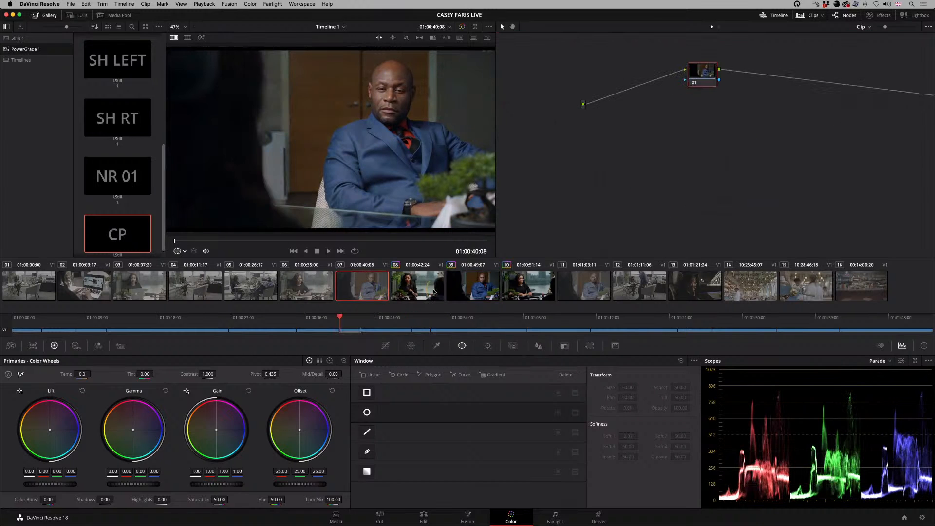
click(467, 287)
click(580, 290)
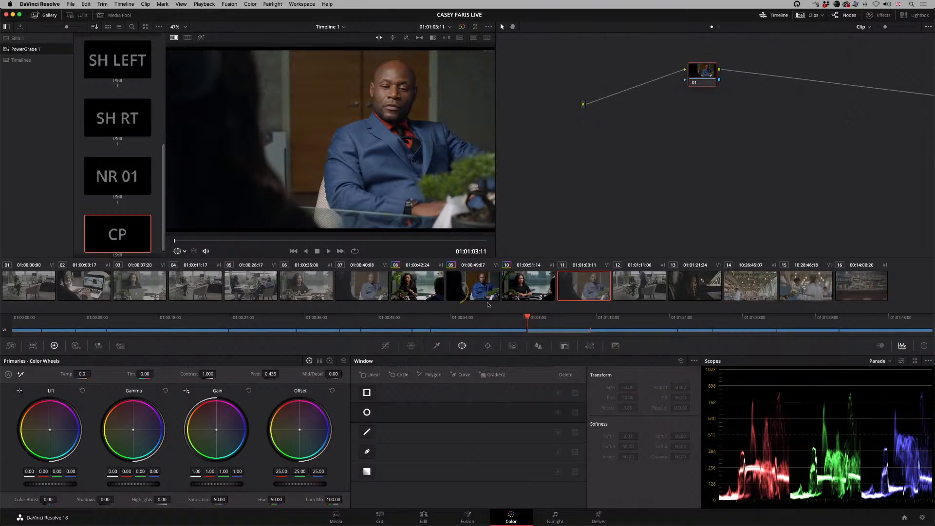
click(904, 16)
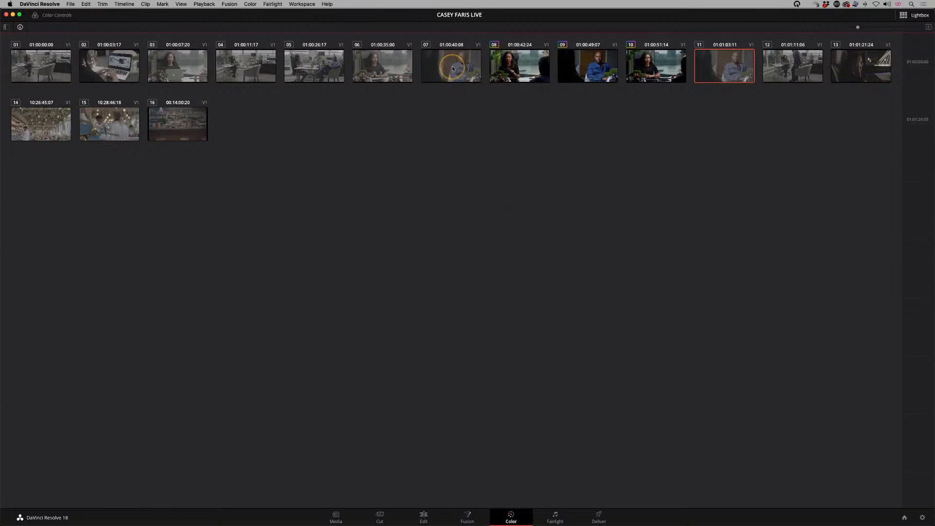
click(465, 75)
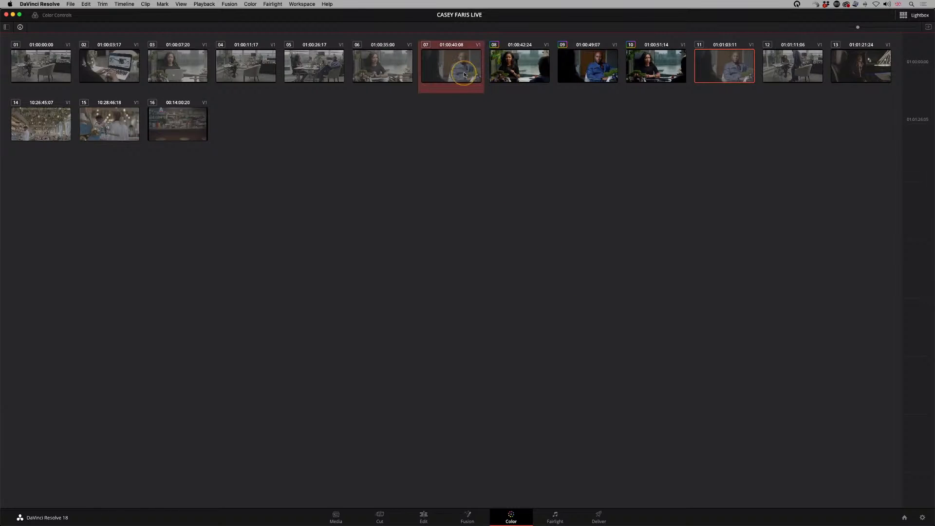
super+click(740, 70)
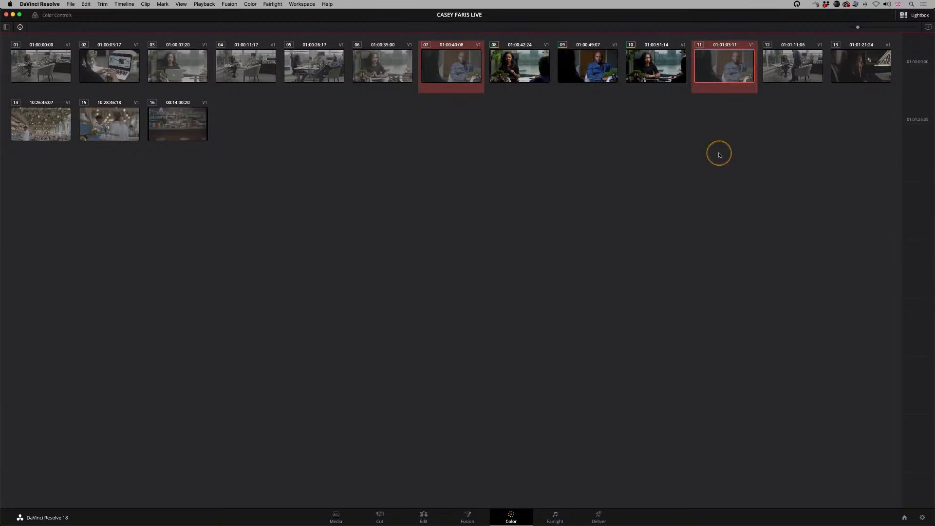
middle_click(594, 67)
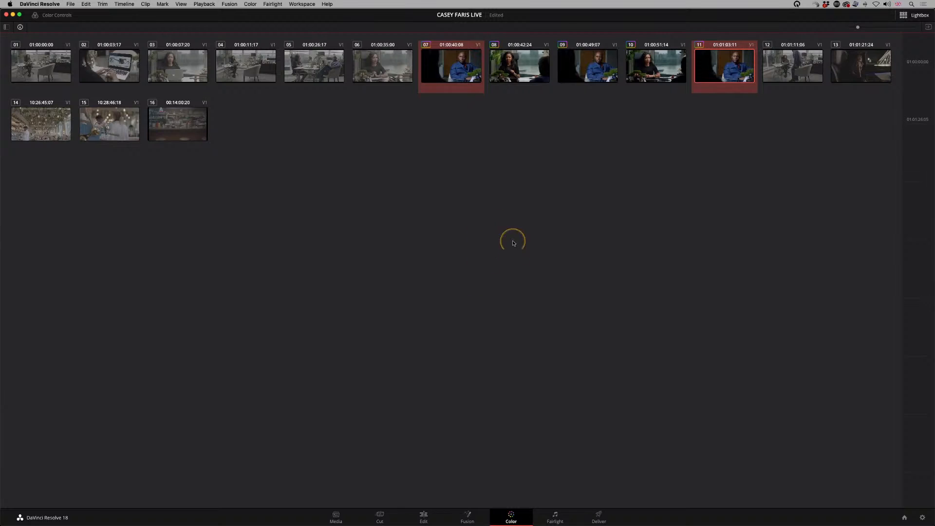
Step: Add clip 09 to the selected clips 07 and 11, group all three as "Blue suit man", and leave the Lightbox
super+click(586, 78)
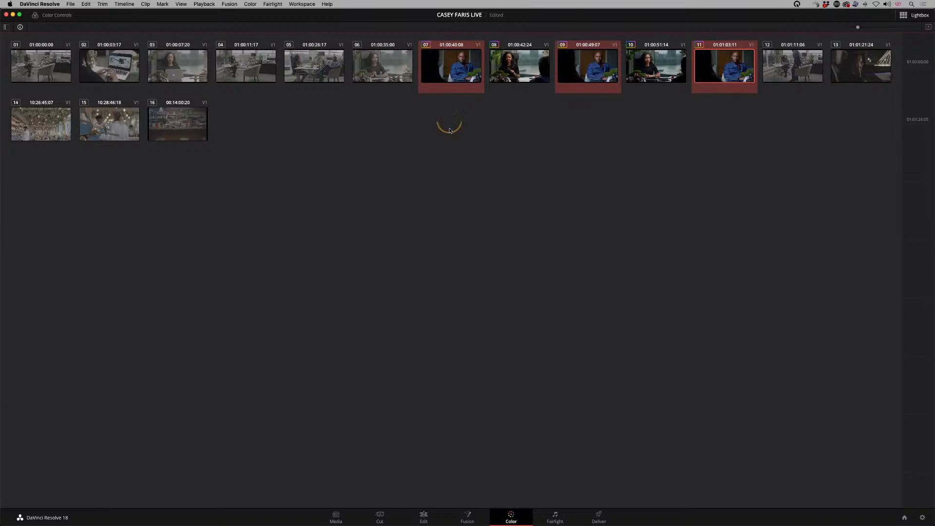
right_click(453, 71)
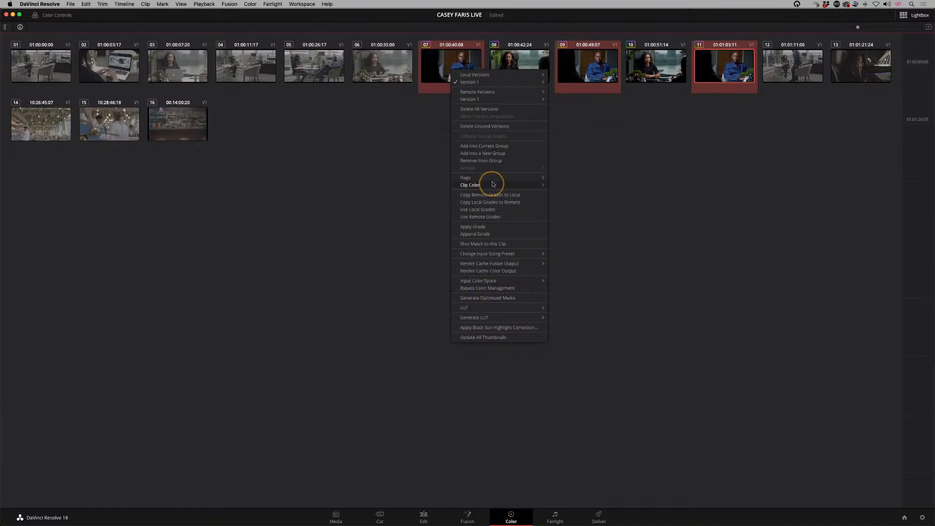
click(501, 153)
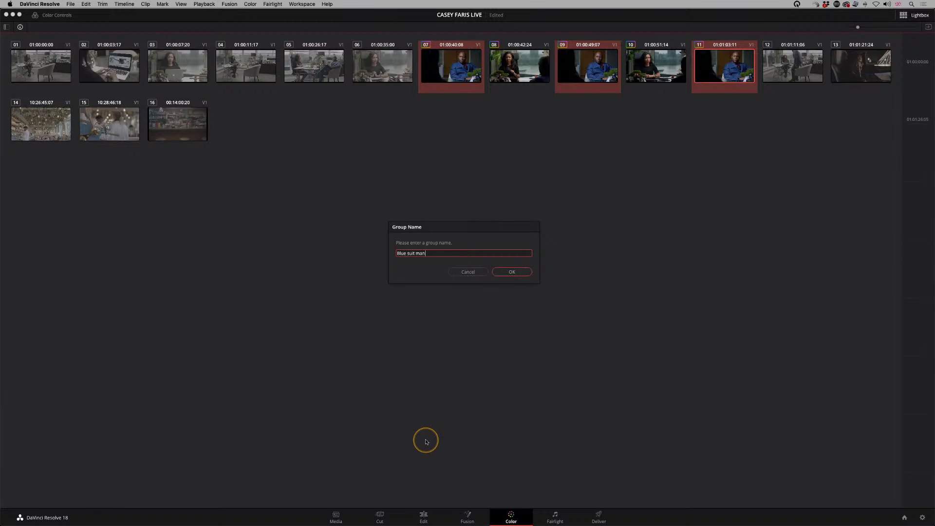
key(Return)
click(916, 14)
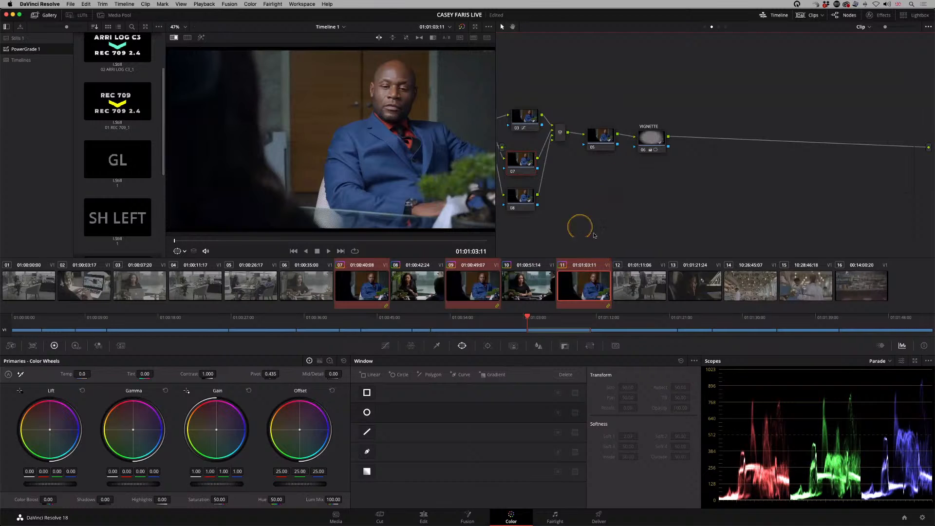
Step: Lower the blue point of clip 11's node 03 Hue Vs Lum curve to Input Hue 125.55, Lum Gain 0.52
drag(589, 218, 759, 174)
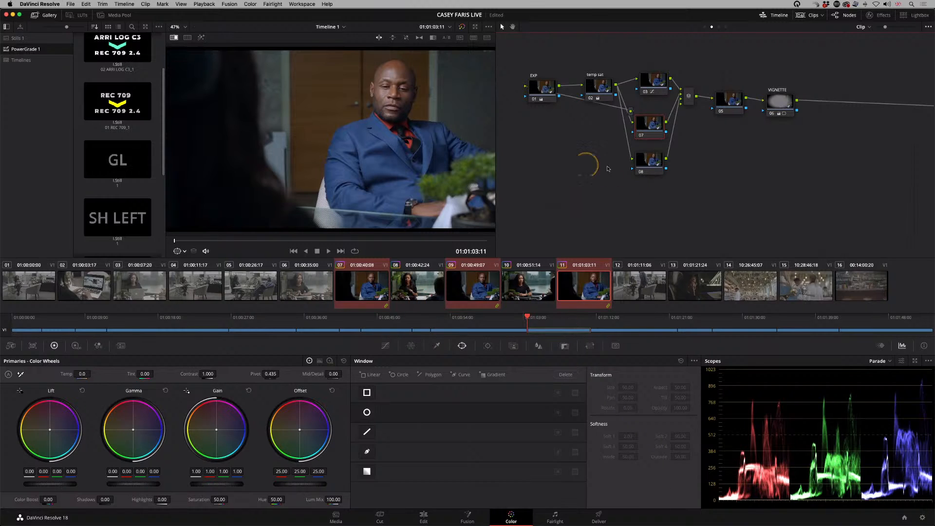
click(653, 82)
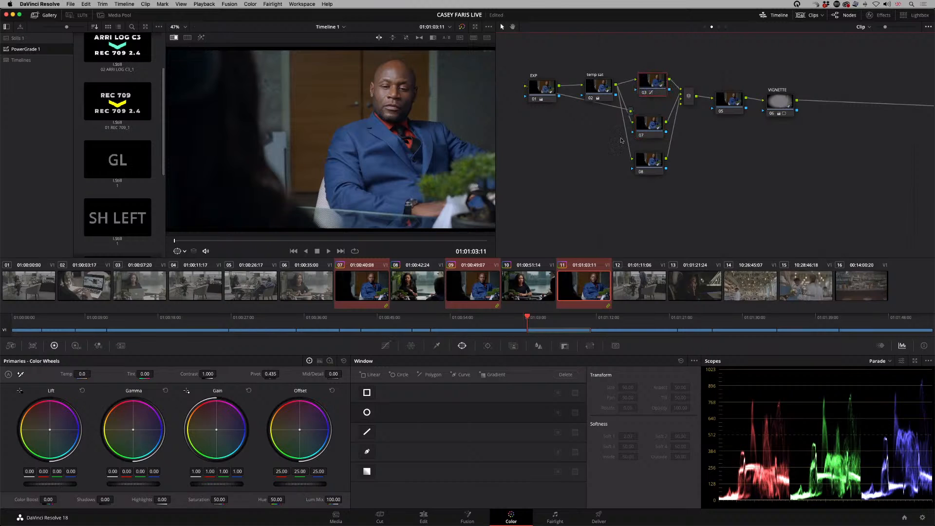
drag(654, 79, 658, 77)
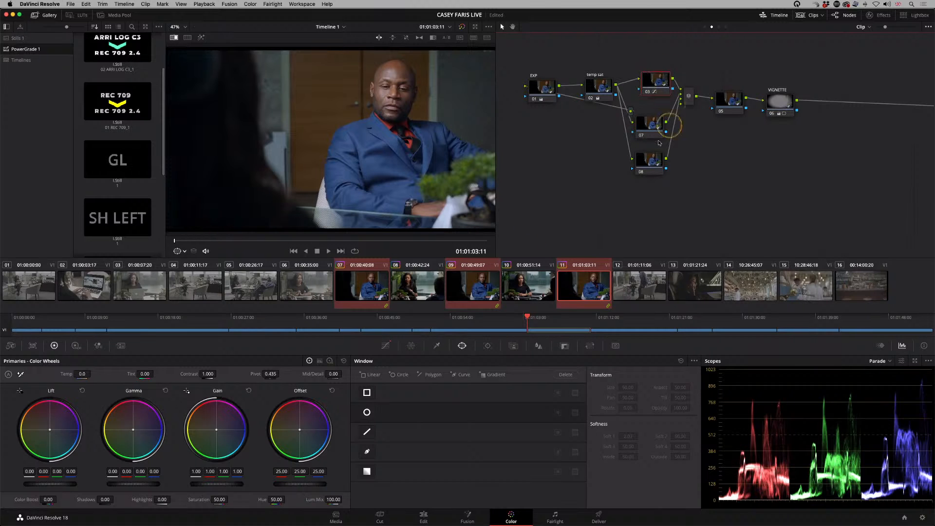
click(385, 346)
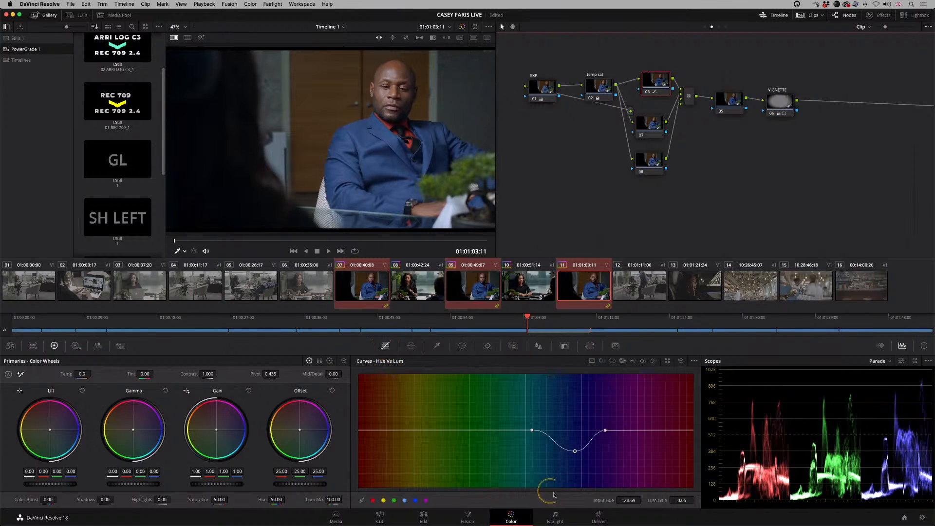
drag(576, 453, 572, 458)
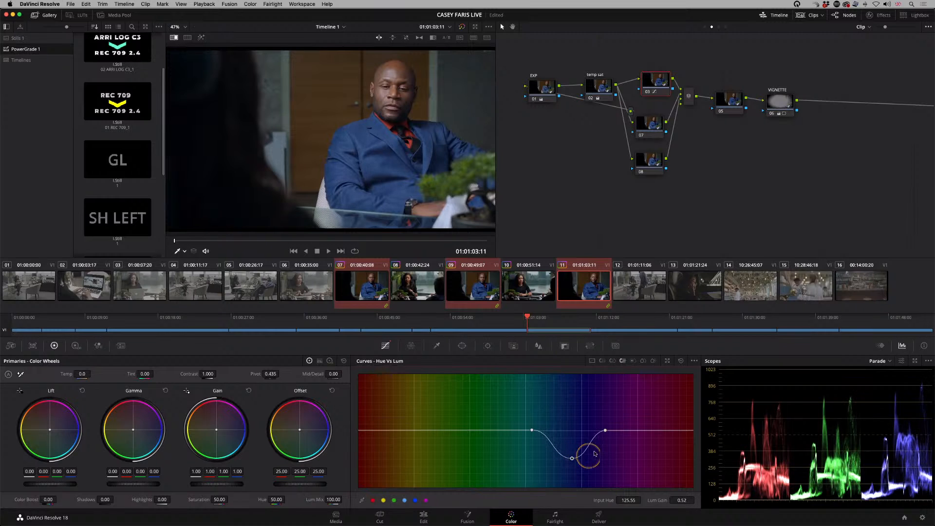
Step: Sample the blue suit for node 03's Hue Vs Sat curve and lower its point to Input Hue 118.50, Saturation 0.91
click(603, 361)
click(612, 362)
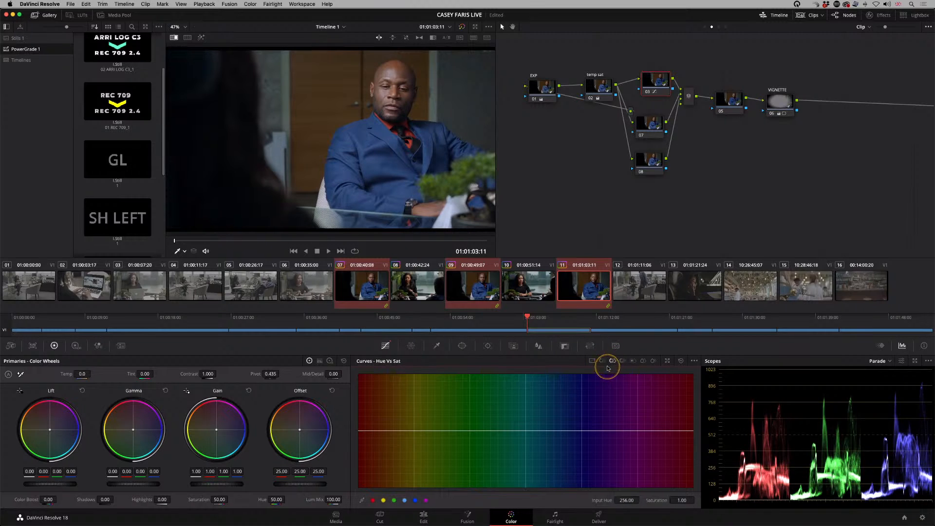
click(382, 163)
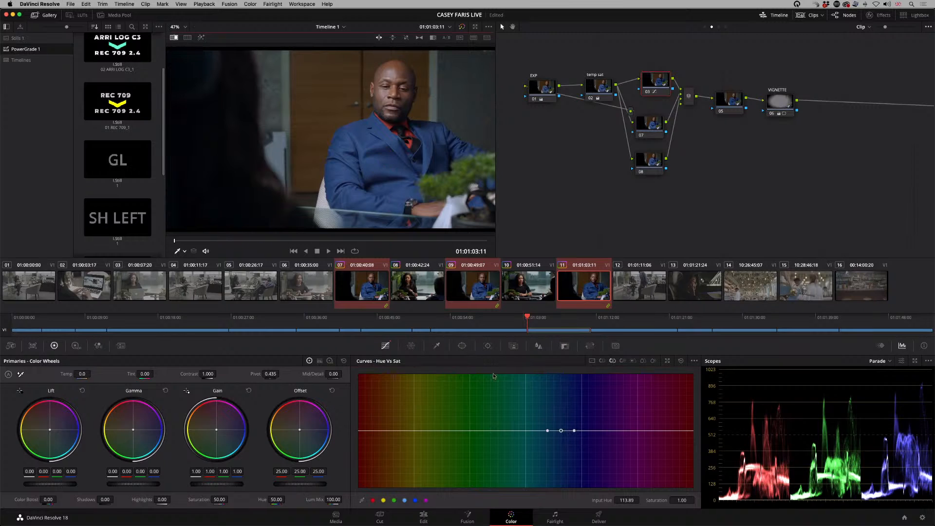
drag(564, 431, 565, 436)
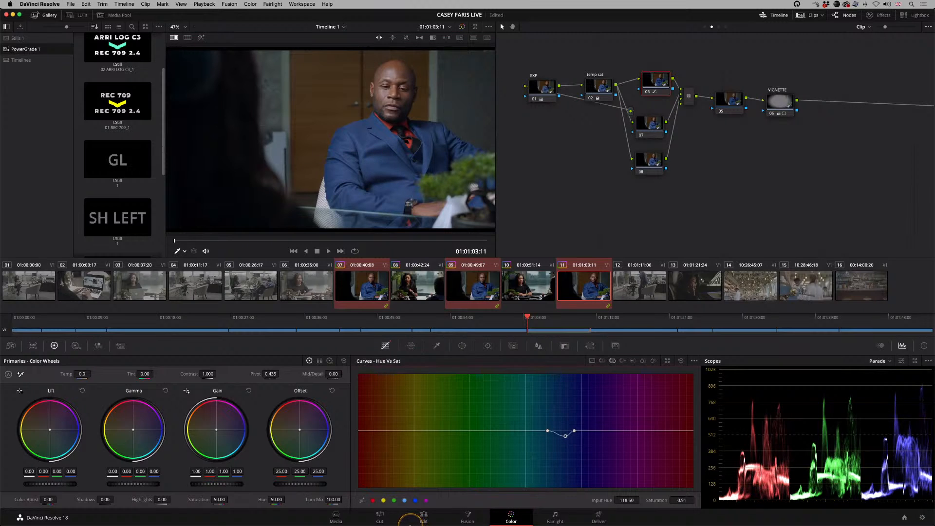
Step: Try to ripple the node 03 curve changes from clip 11 to the current group
mouse_move(397, 524)
click(252, 5)
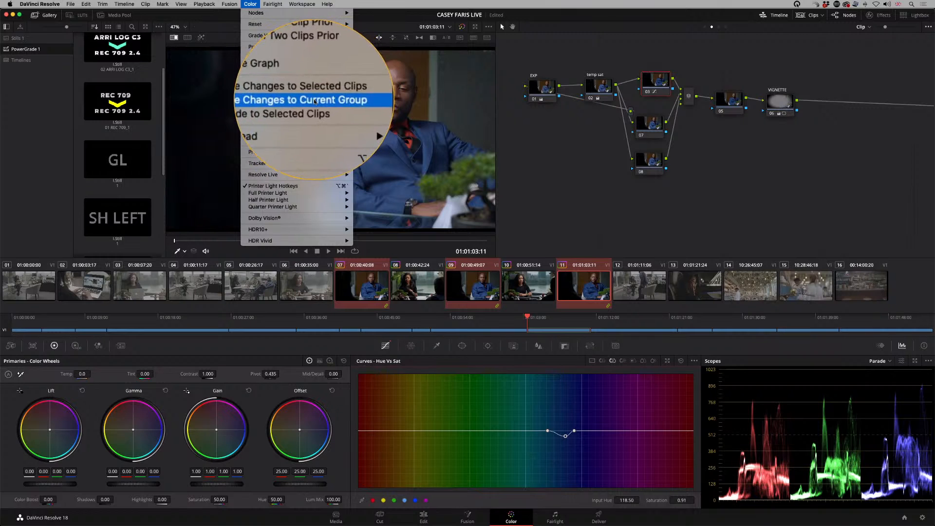
click(316, 103)
right_click(316, 103)
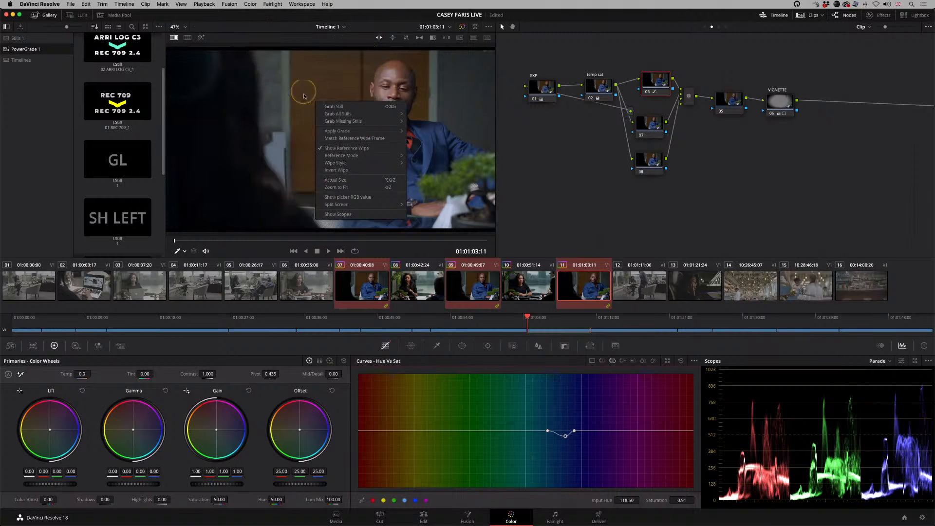
click(255, 8)
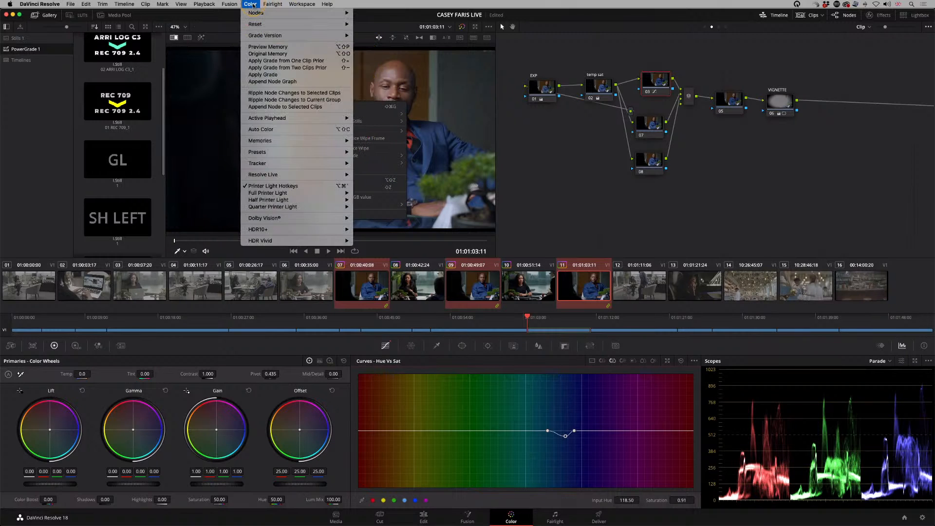
click(298, 101)
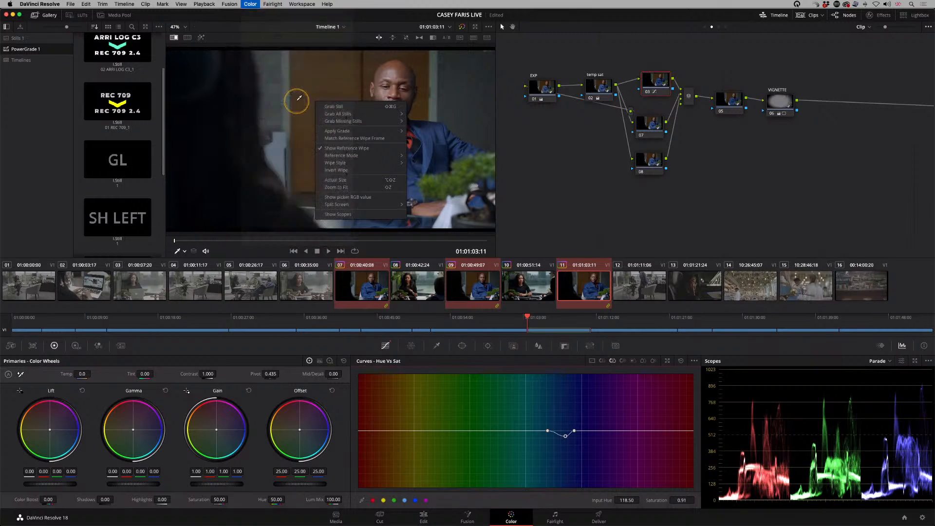
click(587, 290)
click(660, 84)
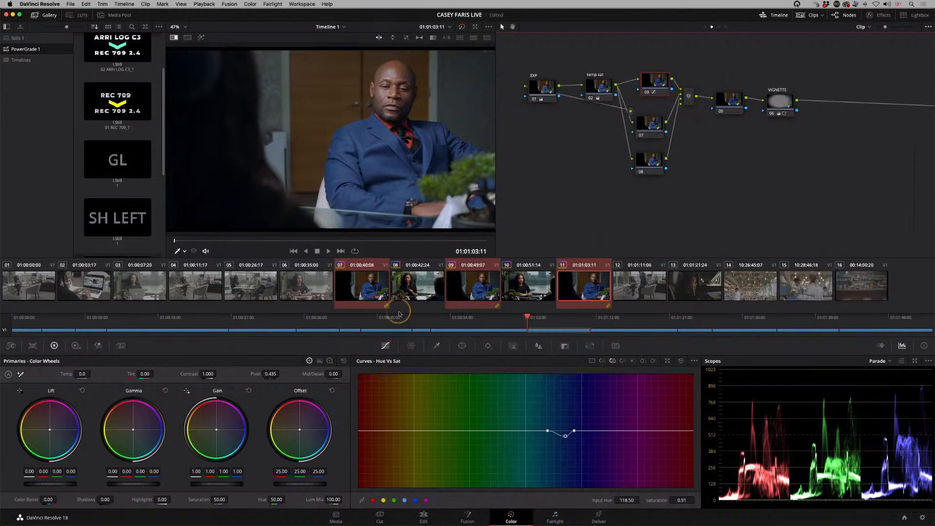
Step: Check node 03's Hue Vs Sat curve on clip 07 and compare grouped clips 07, 09 and 11
click(362, 289)
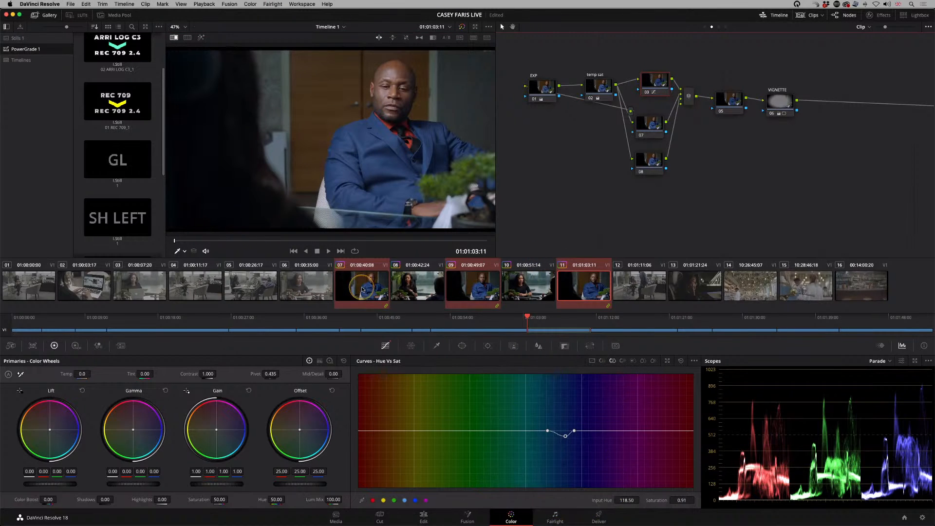
click(655, 97)
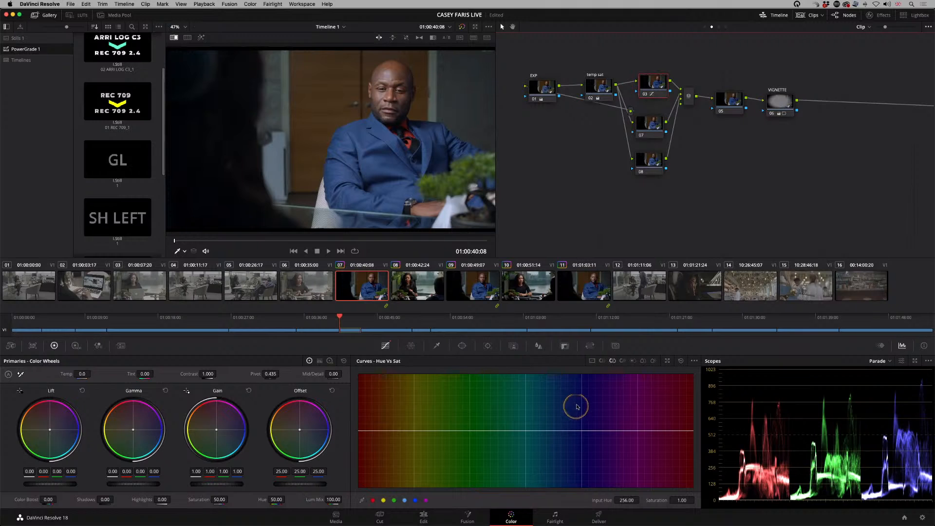
click(647, 128)
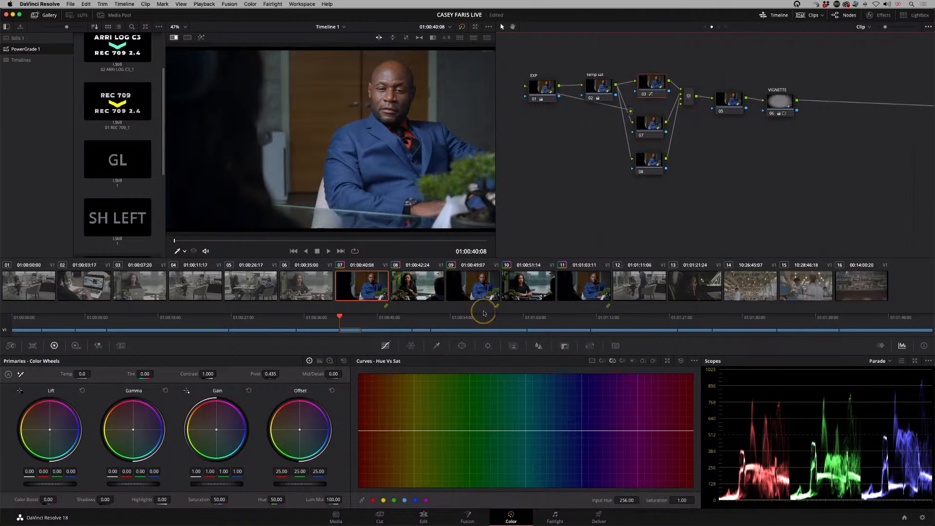
click(482, 285)
click(573, 291)
click(370, 286)
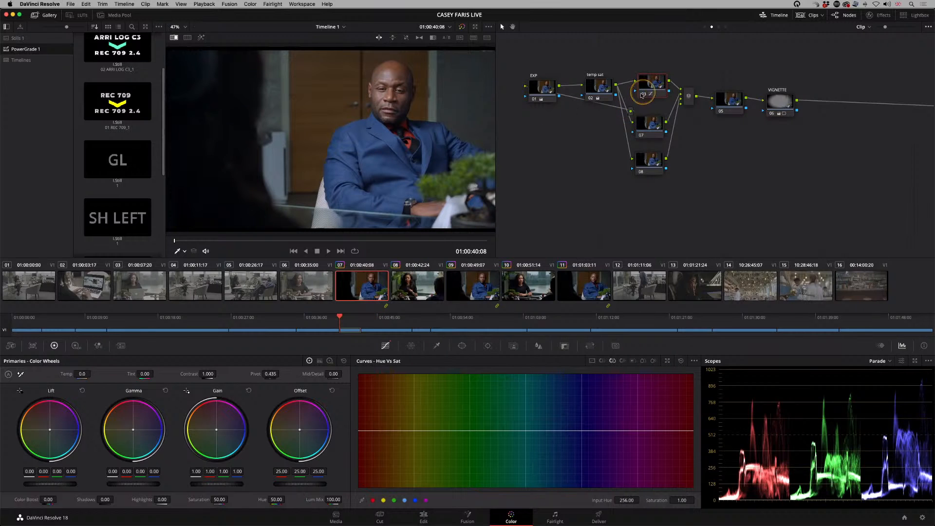
Step: Raise node 07's Gain to 1.08 on clip 07 and ripple the node changes to the current group
click(636, 124)
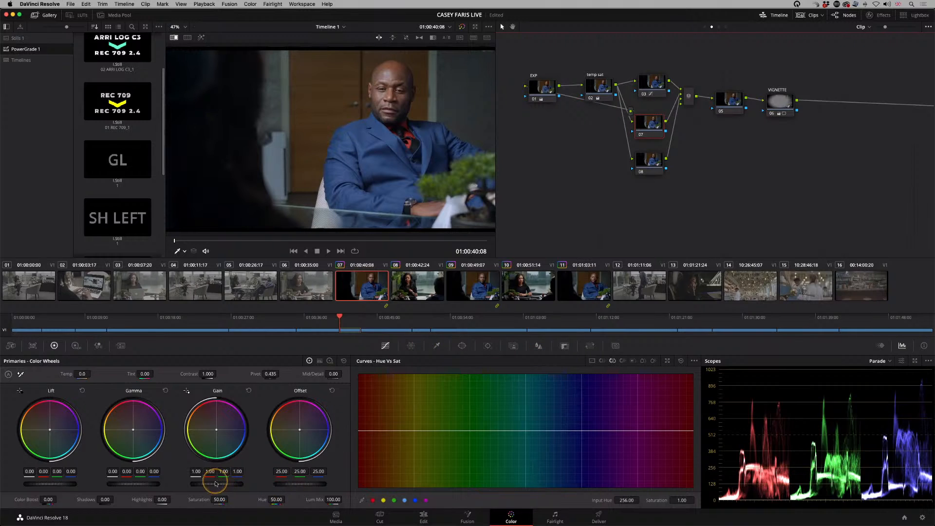
drag(213, 485, 237, 484)
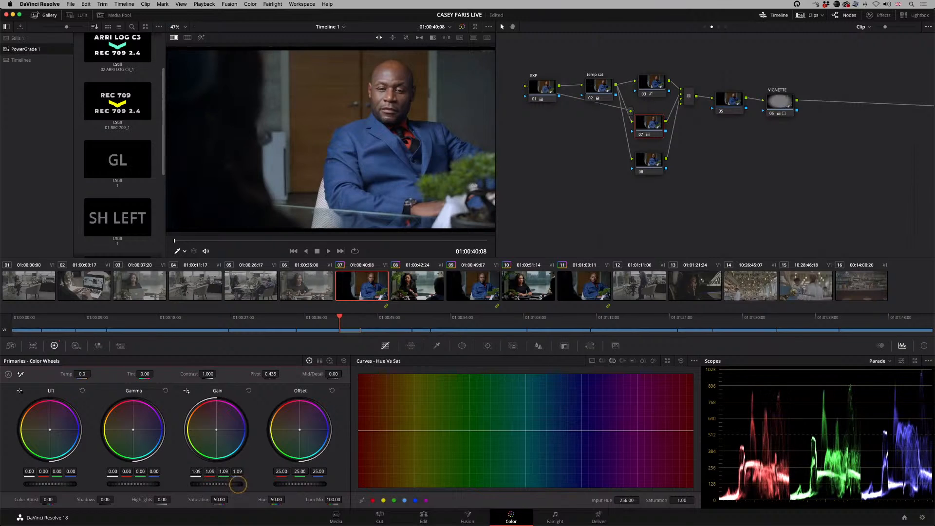
click(249, 5)
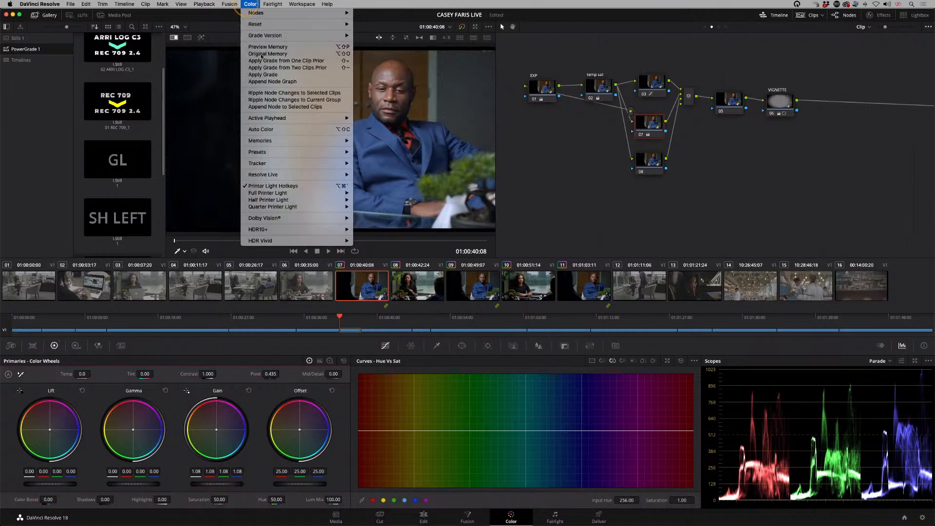
click(282, 100)
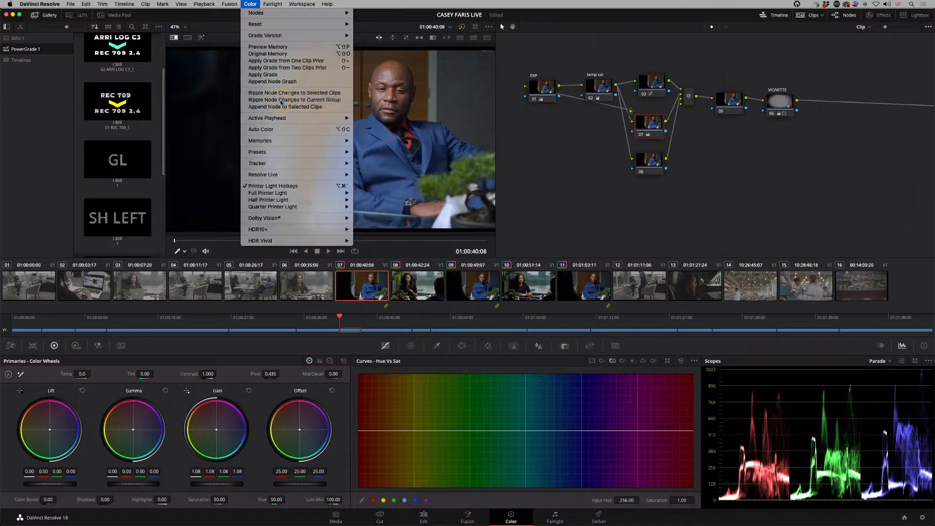
Step: Check the rippled Gain on clips 09 and 11, and compare the settings of clip 11's three parallel nodes
click(481, 287)
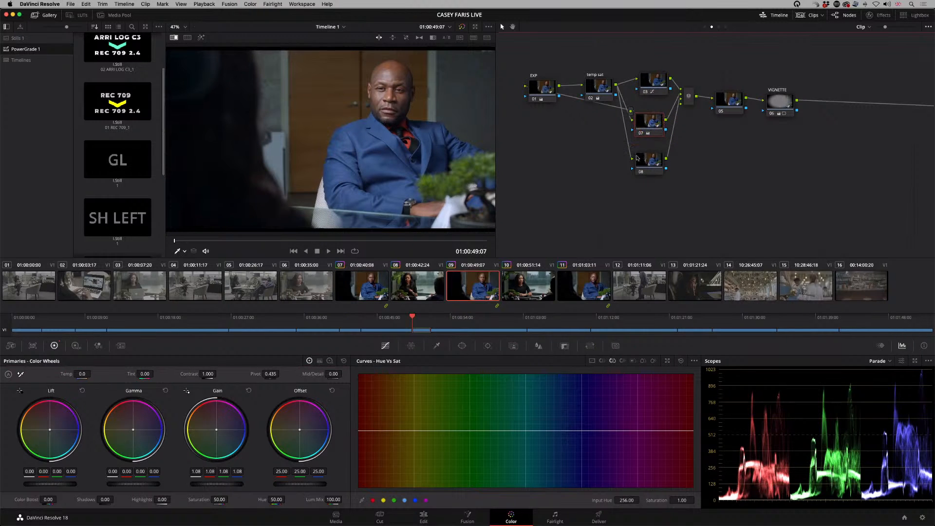
click(566, 289)
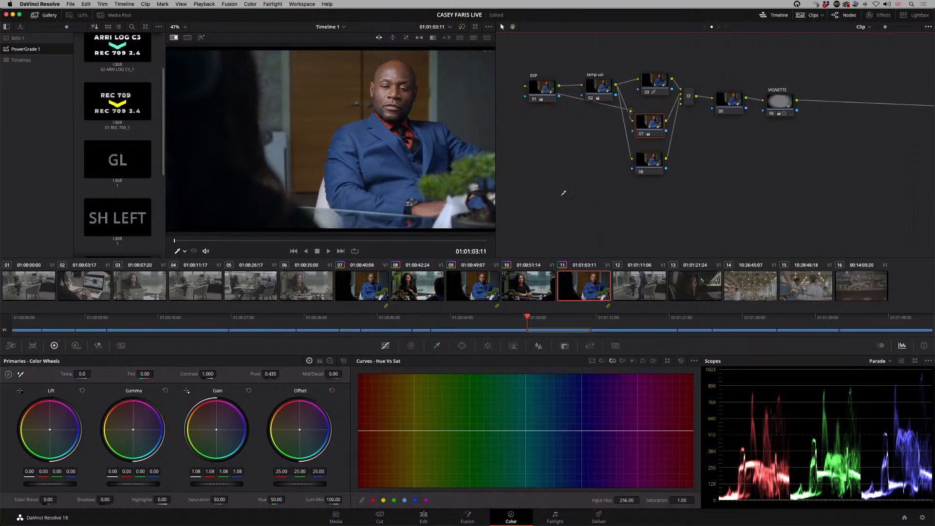
click(653, 88)
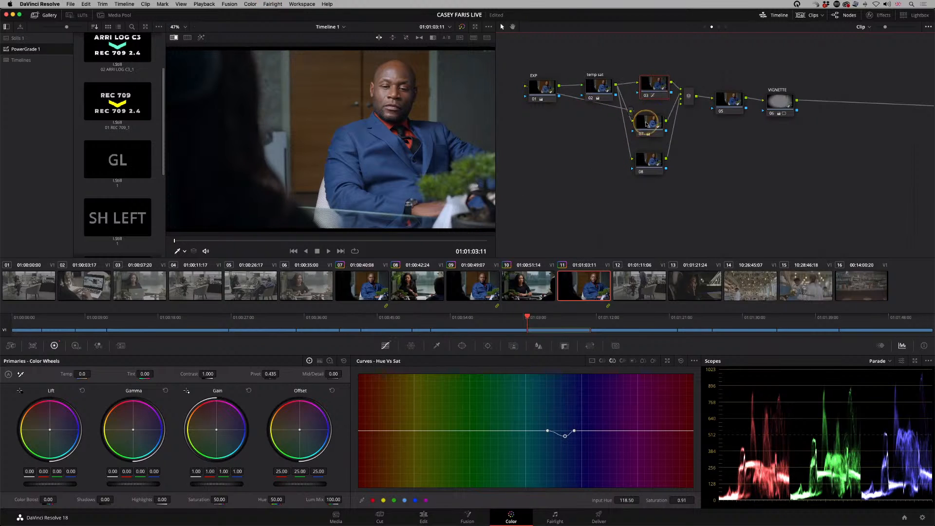
click(640, 126)
drag(651, 120, 649, 126)
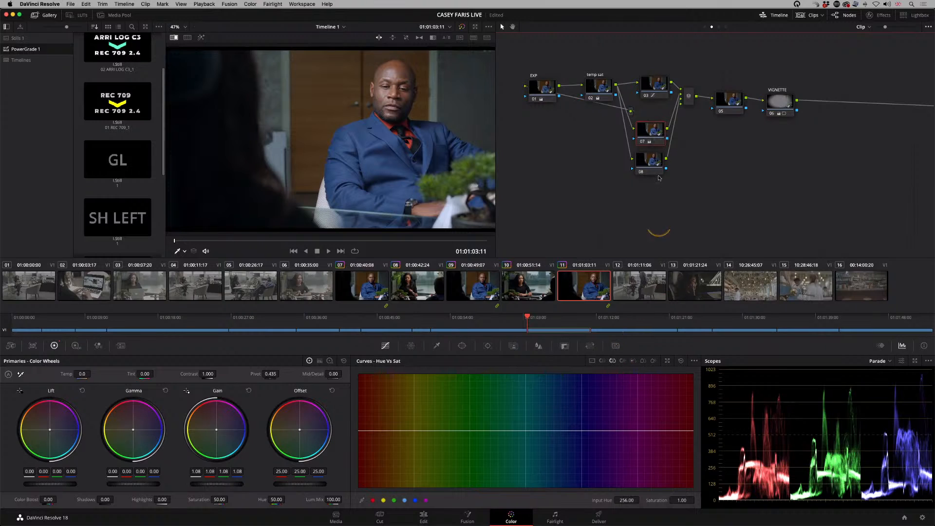
drag(651, 130, 655, 123)
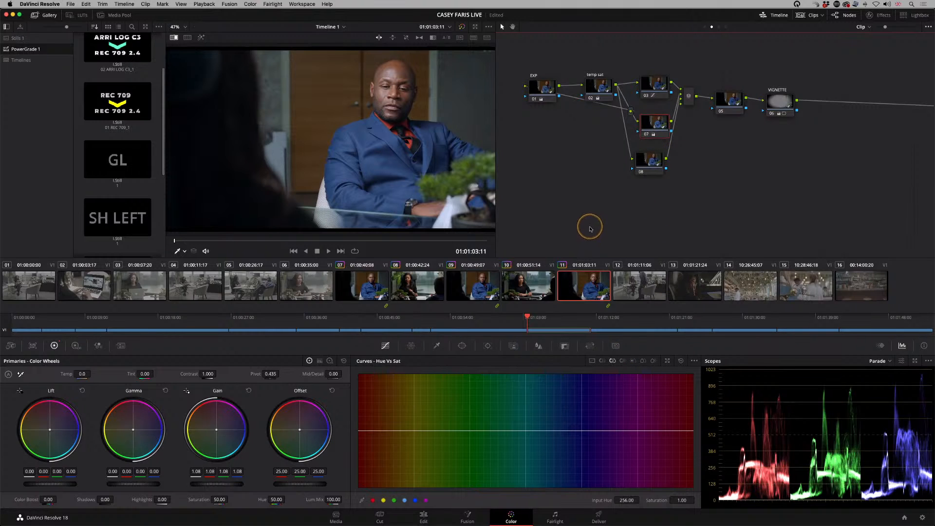
click(562, 182)
click(643, 84)
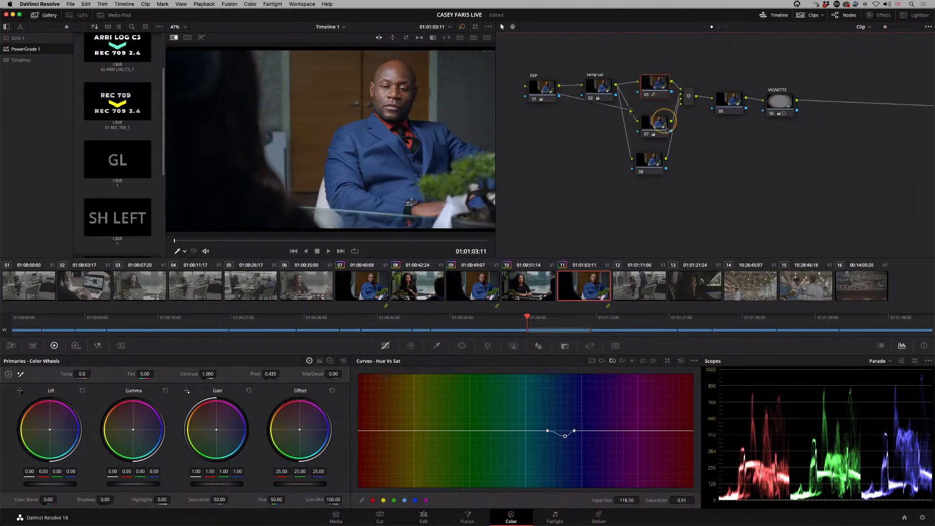
click(651, 161)
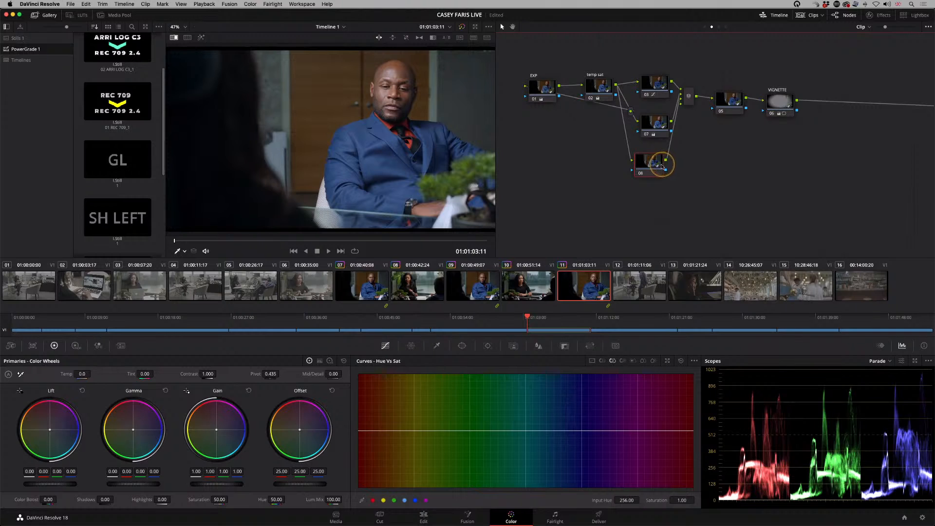
click(661, 96)
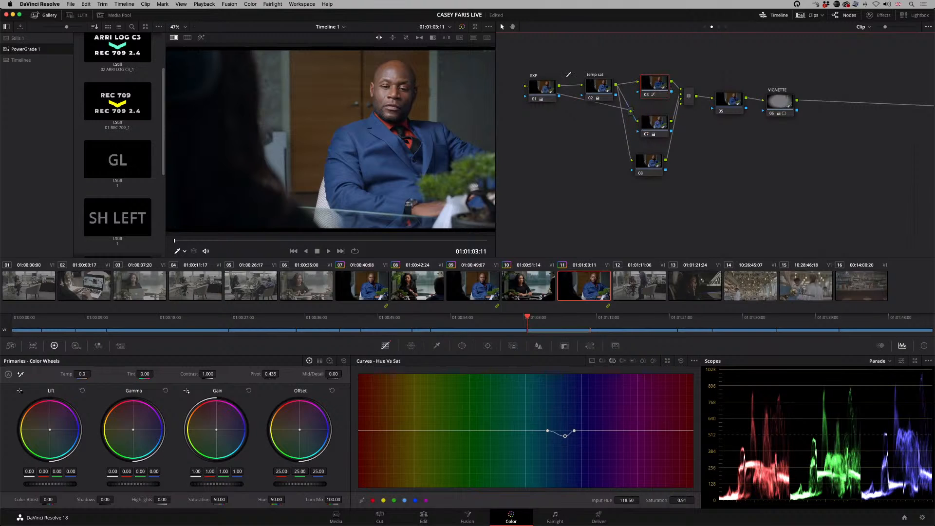
click(249, 5)
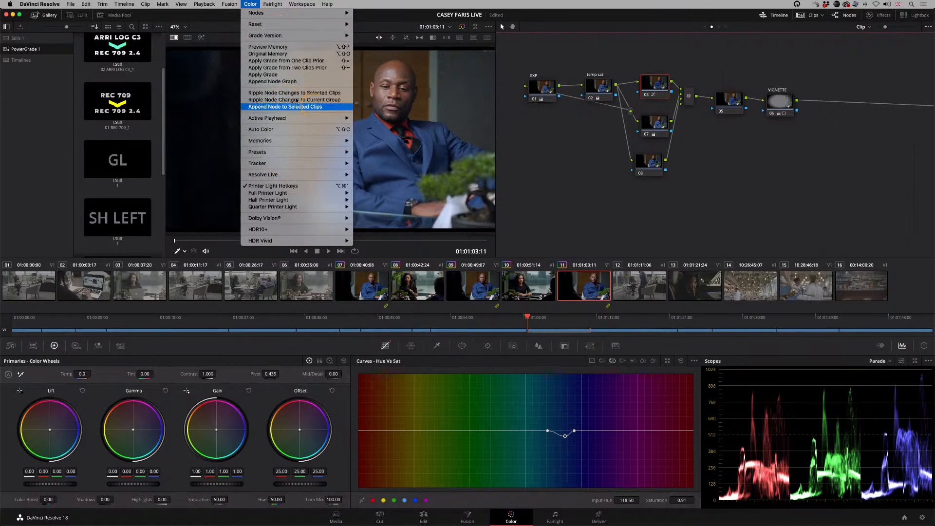
click(577, 201)
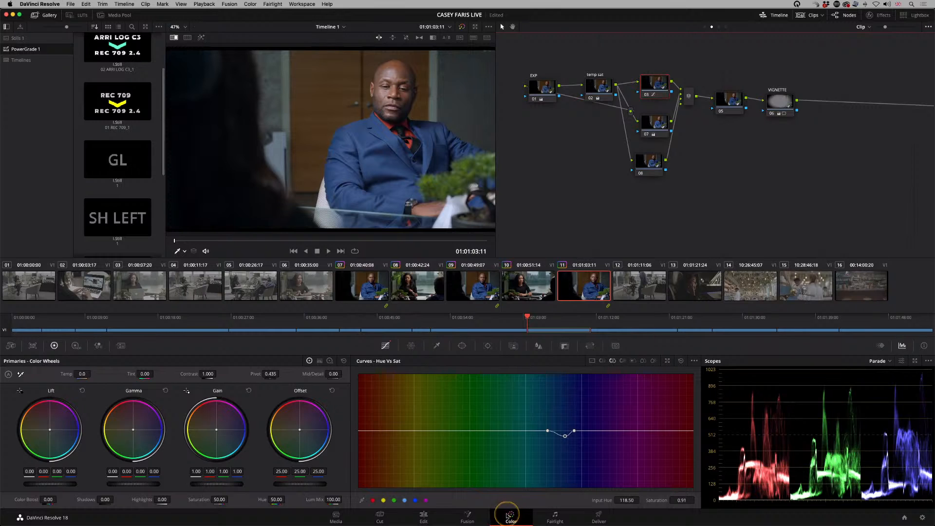
Step: Display the node graph stored in the GL still of the PowerGrade 1 album
mouse_move(506, 520)
scroll(162, 137, down, 2)
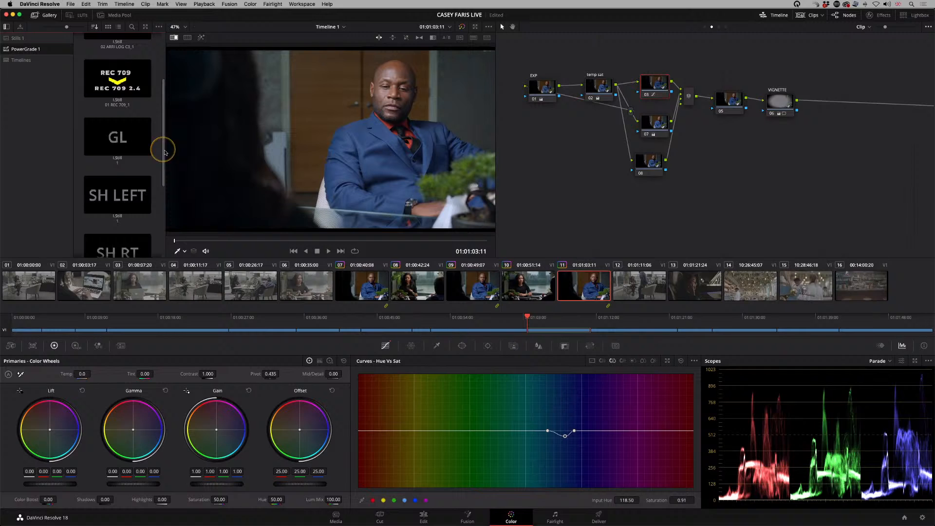
right_click(118, 136)
click(142, 220)
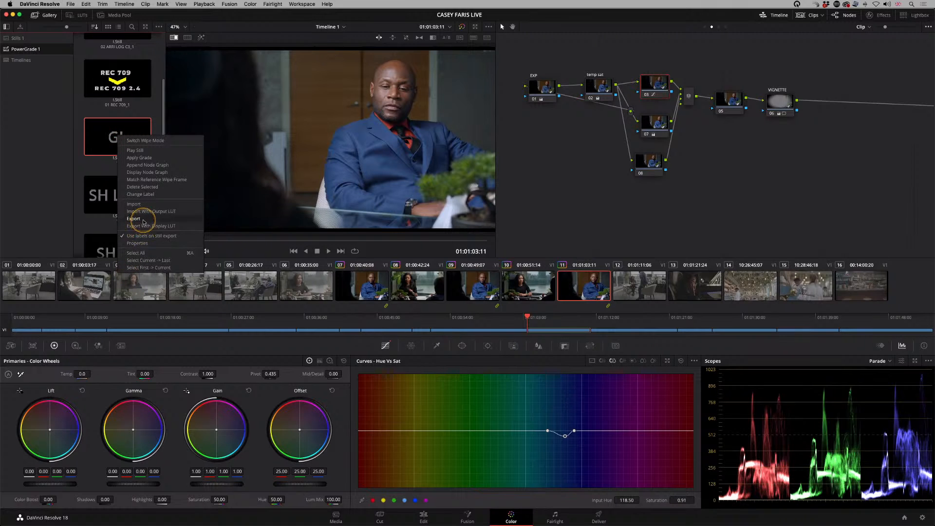
click(142, 220)
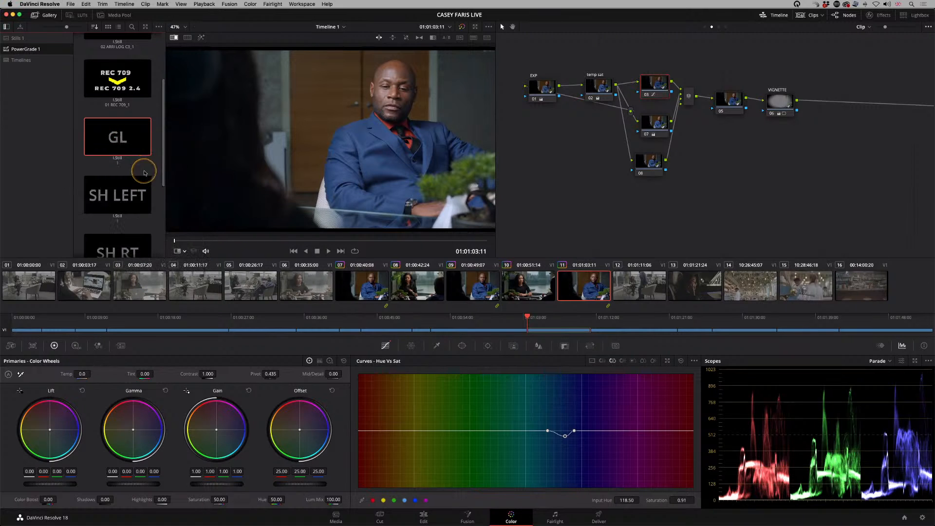
right_click(126, 144)
click(155, 181)
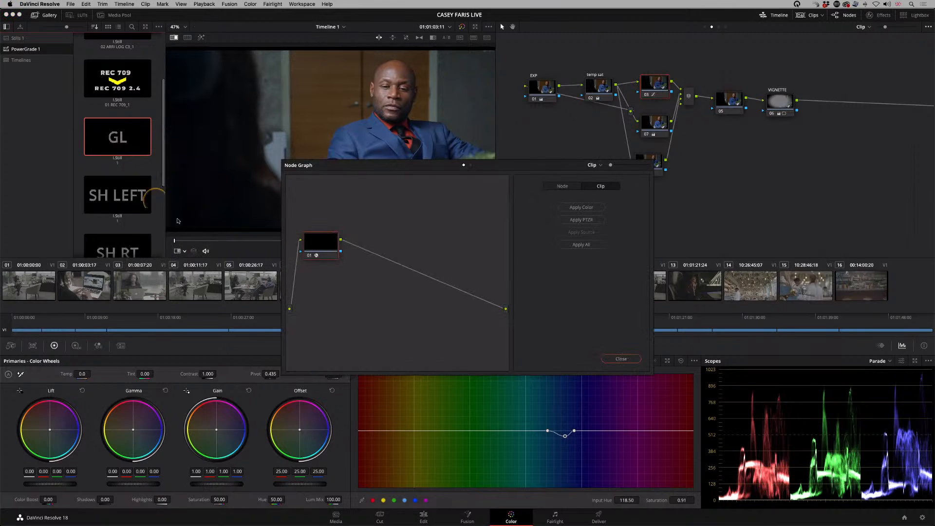
Step: Close the GL node graph and apply the GL PowerGrade's effect to clip 11's empty parallel node 08
click(322, 247)
click(627, 366)
drag(117, 140, 329, 219)
click(624, 358)
click(113, 138)
drag(111, 136, 643, 161)
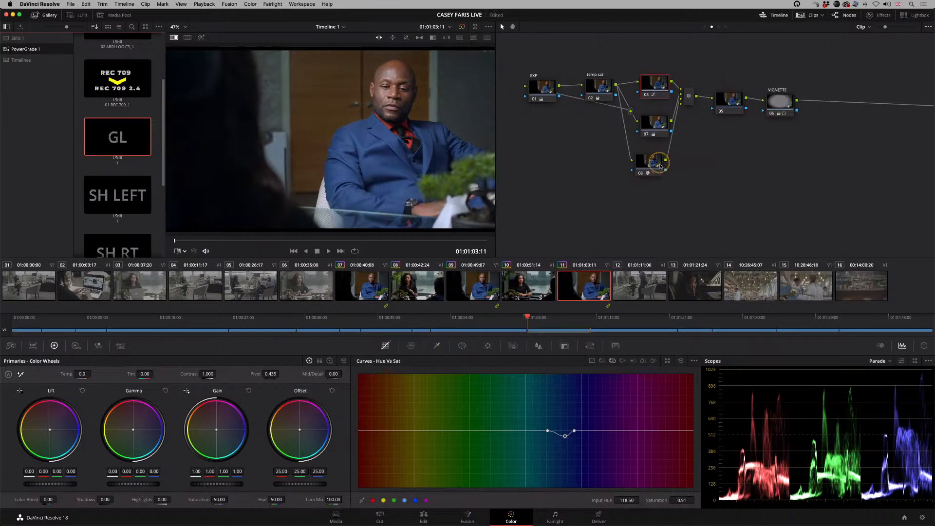
Step: Check the Glow effect's settings on clip 11's node 08
click(637, 165)
click(884, 14)
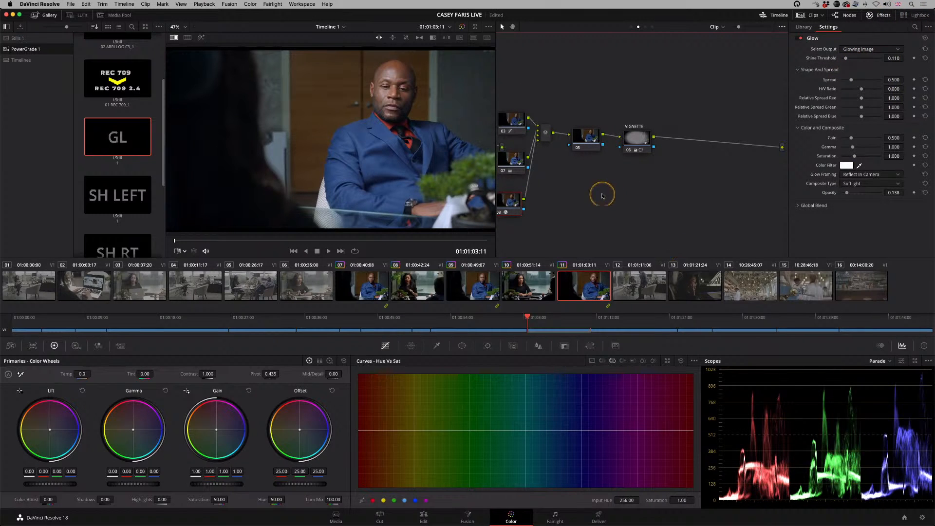
click(884, 15)
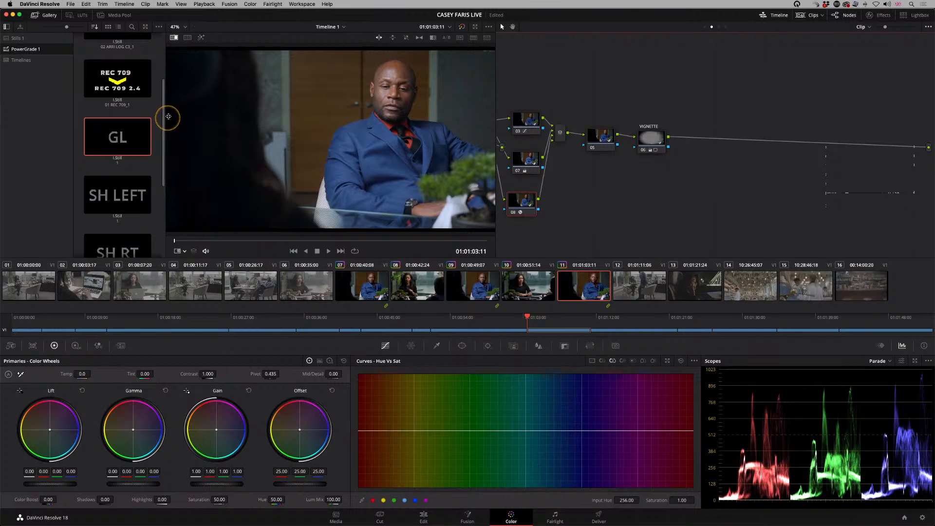
Step: Try the ARRI LOG C3 to REC 709 2.4 PowerGrade on clip 11 and undo it
drag(162, 122, 165, 91)
scroll(158, 95, up, 4)
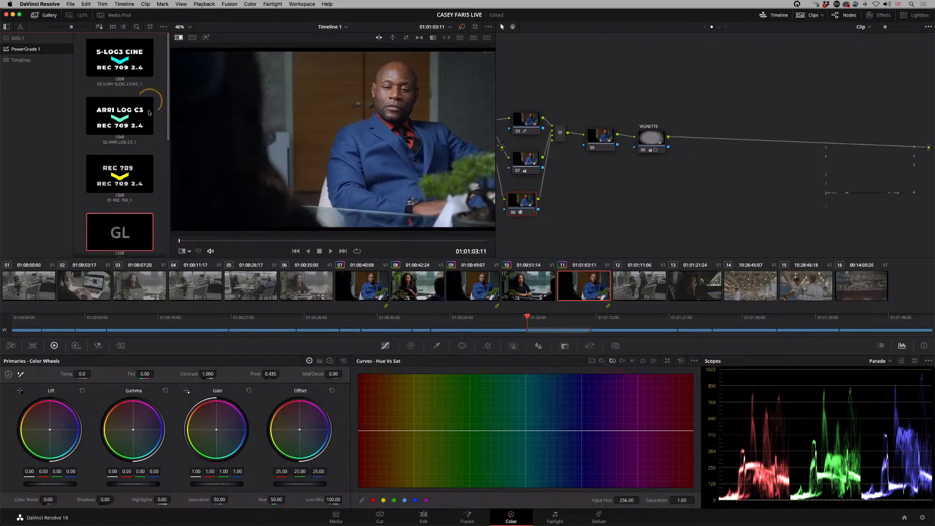
click(112, 111)
double_click(111, 111)
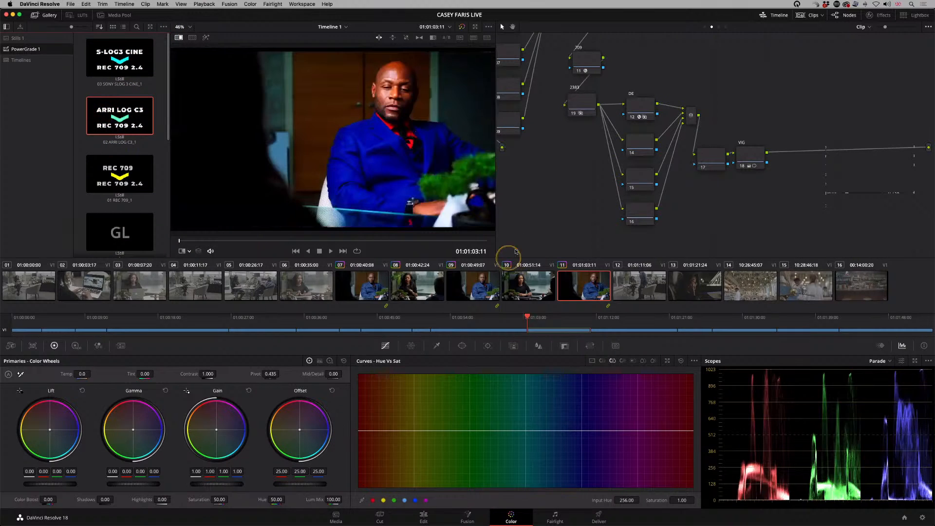
click(574, 245)
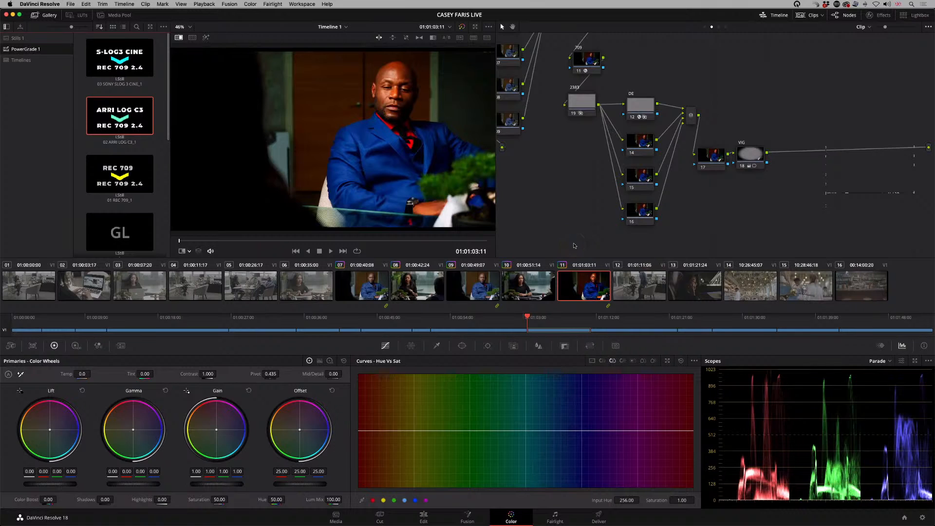
key(super+z)
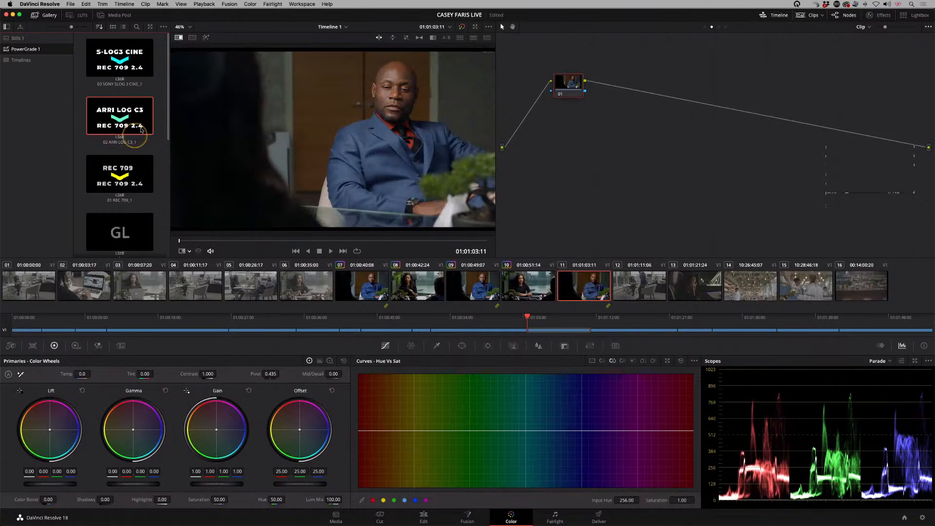
Step: Apply the ARRI LOG C3 to REC 709 2.4 PowerGrade to clip 11 and disable its 709 node
double_click(113, 124)
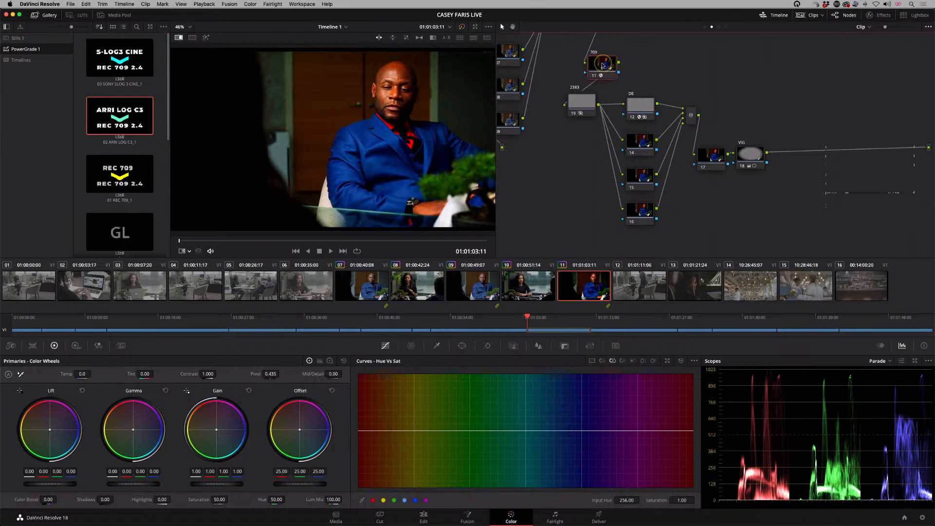
drag(579, 72, 594, 77)
click(595, 77)
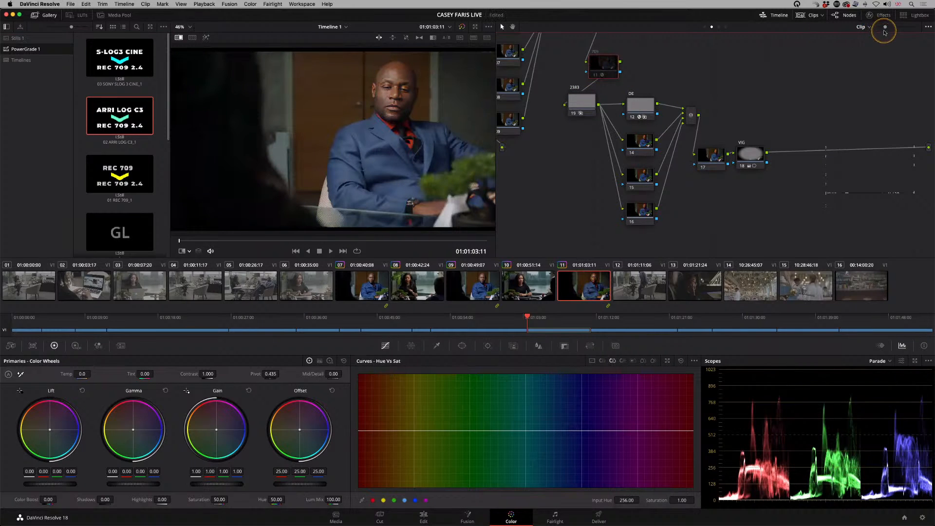
Step: Examine the applied template's node tree and the key settings of its DE node
drag(885, 29, 876, 29)
scroll(712, 121, left, 3)
scroll(712, 120, up, 2)
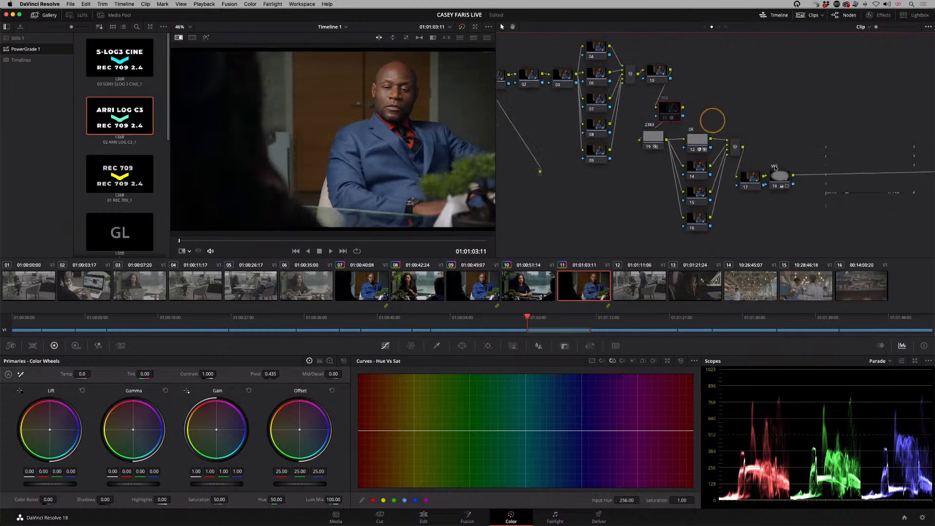
scroll(542, 134, left, 2)
scroll(542, 134, up, 2)
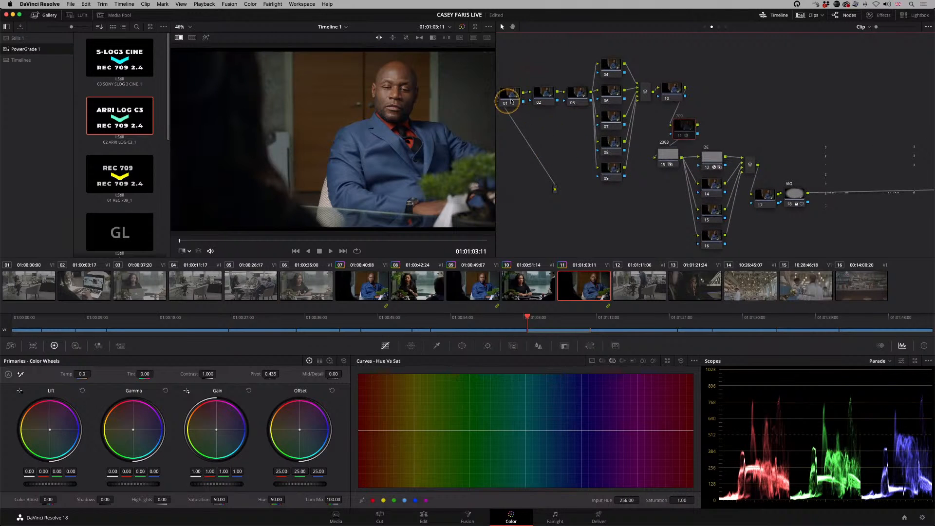
key(ctrl+alt+m)
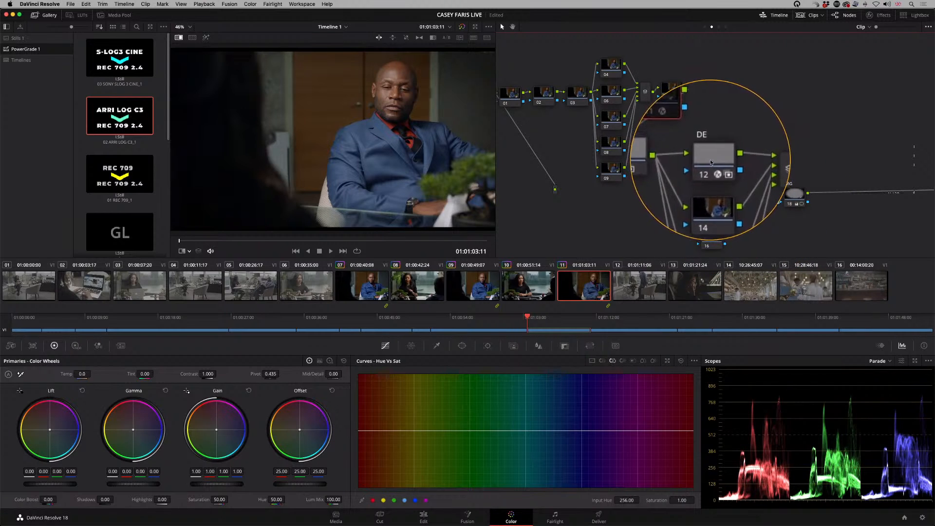
click(711, 160)
click(565, 345)
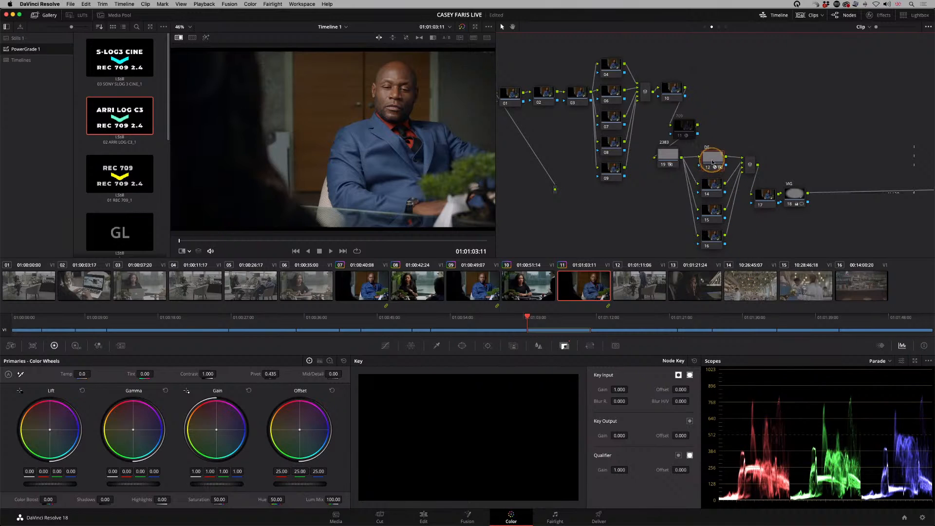
Step: Inspect the VIG node's key and the transform and softness settings of its circular window
click(794, 194)
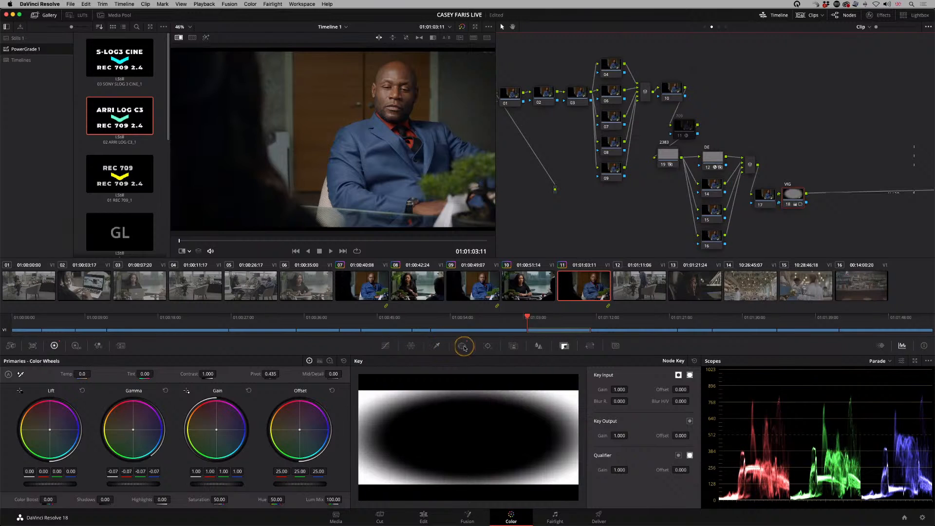
click(462, 345)
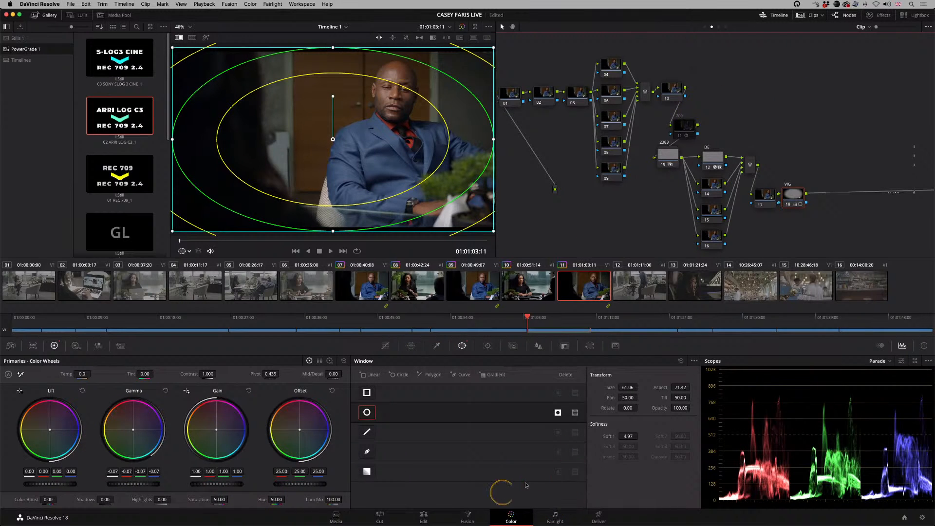
mouse_move(538, 519)
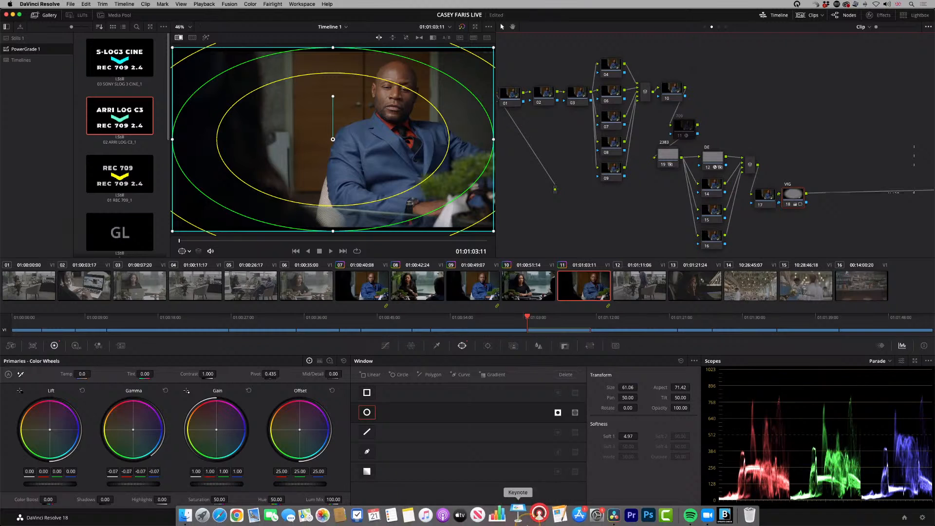